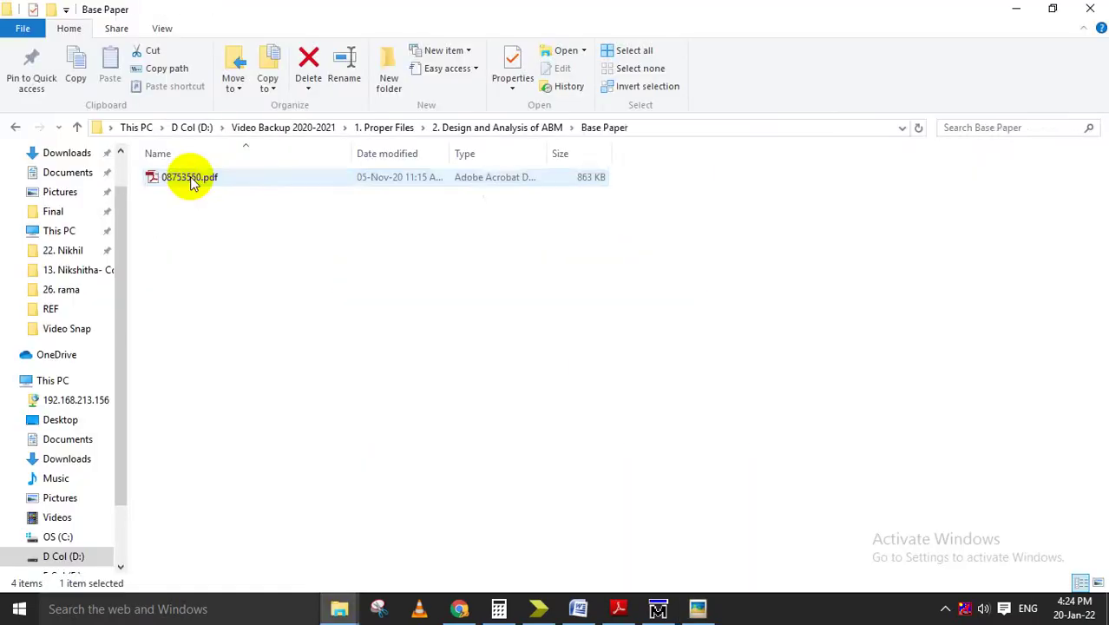
- Select the base paper 08753550.pdf in the ABM project's Base Paper folder
click(186, 178)
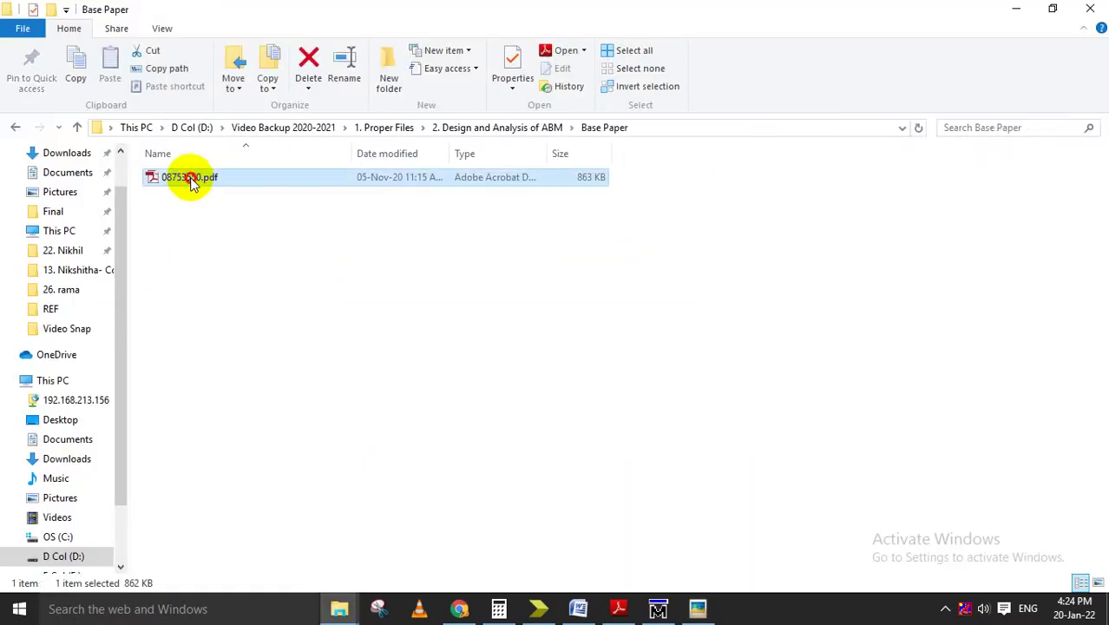
- Open 08753550.pdf in Adobe Reader, highlight its title and scroll through the opening pages
double_click(254, 193)
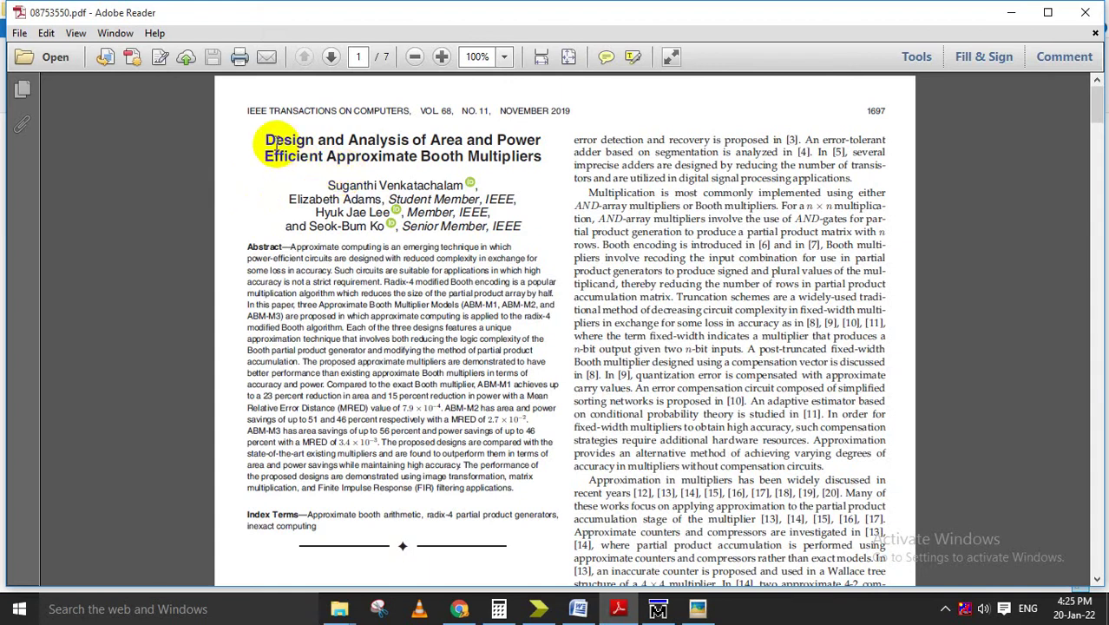
drag(266, 138, 514, 156)
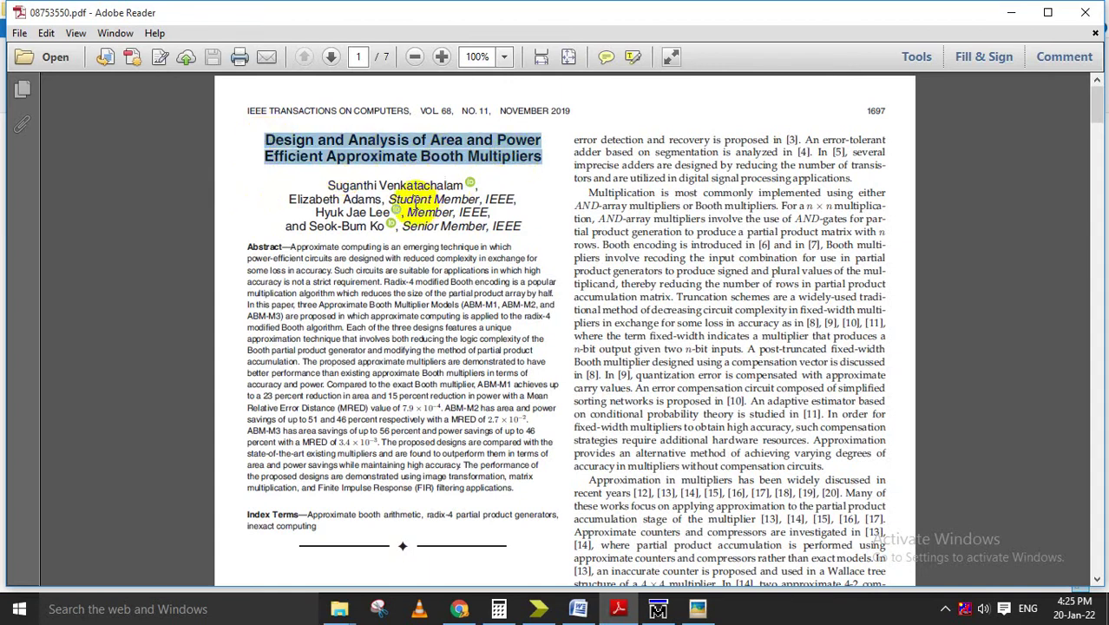
scroll(494, 225, down, 8)
scroll(577, 260, down, 3)
scroll(578, 286, down, 5)
scroll(578, 304, down, 5)
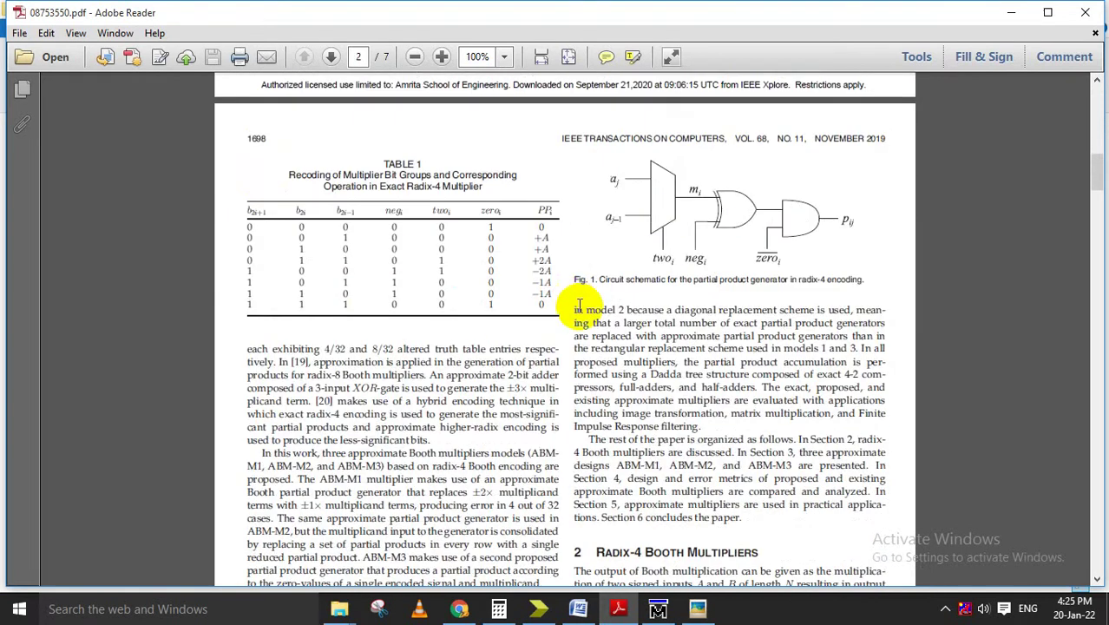
scroll(578, 305, down, 10)
scroll(594, 329, down, 7)
scroll(597, 318, down, 7)
scroll(589, 325, down, 3)
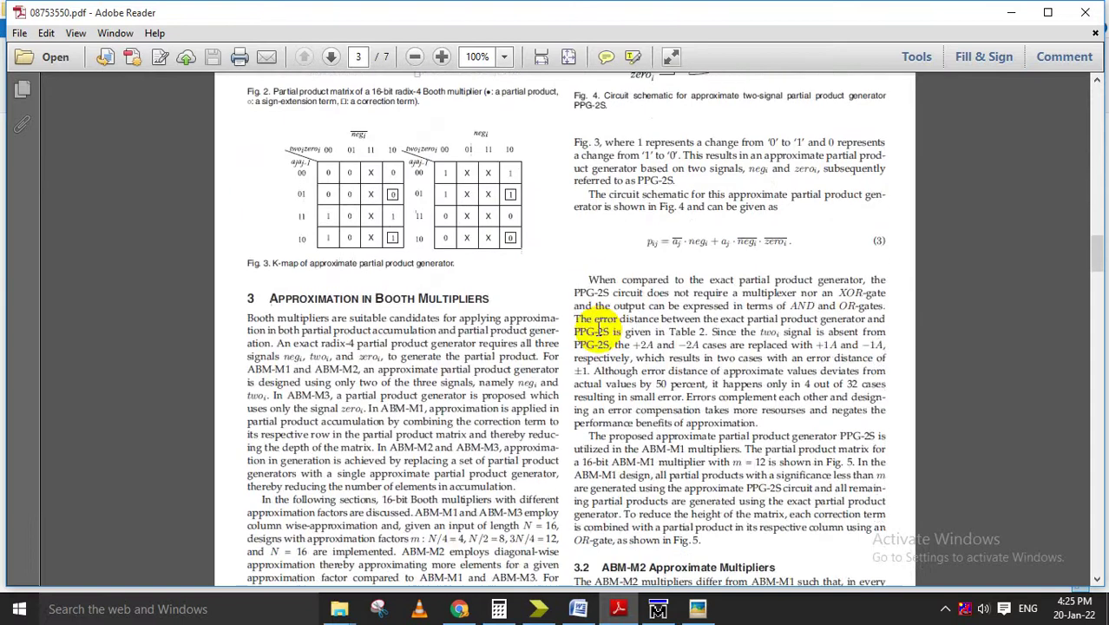
scroll(598, 330, down, 8)
scroll(595, 329, down, 7)
scroll(574, 334, down, 2)
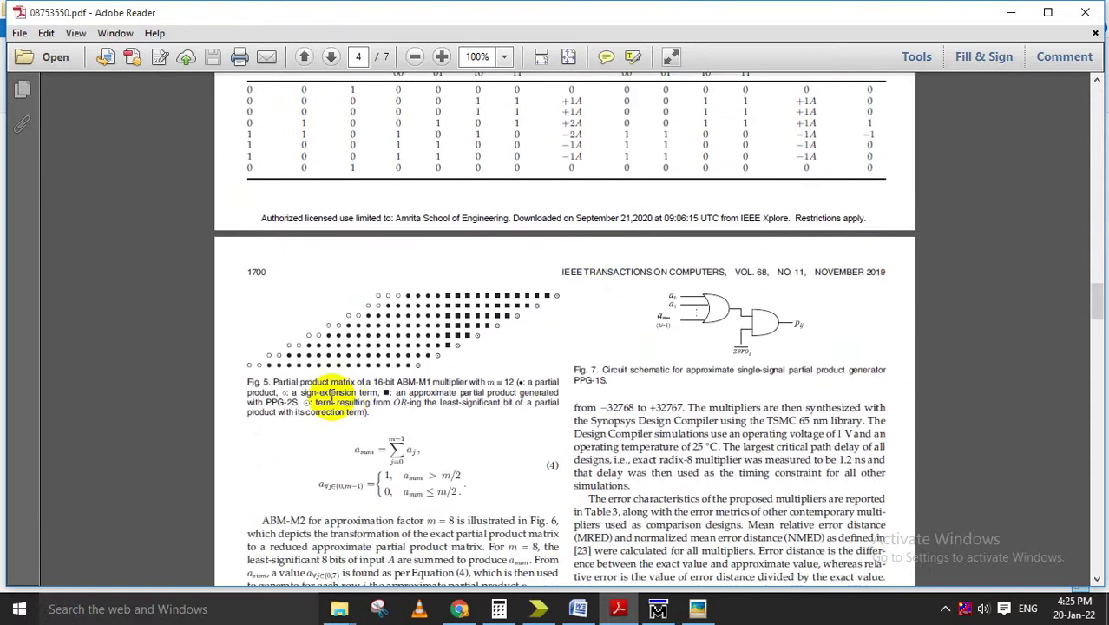
- Skim on to the Fig. 5 and Fig. 6 captions, briefly marking each
drag(275, 382, 457, 382)
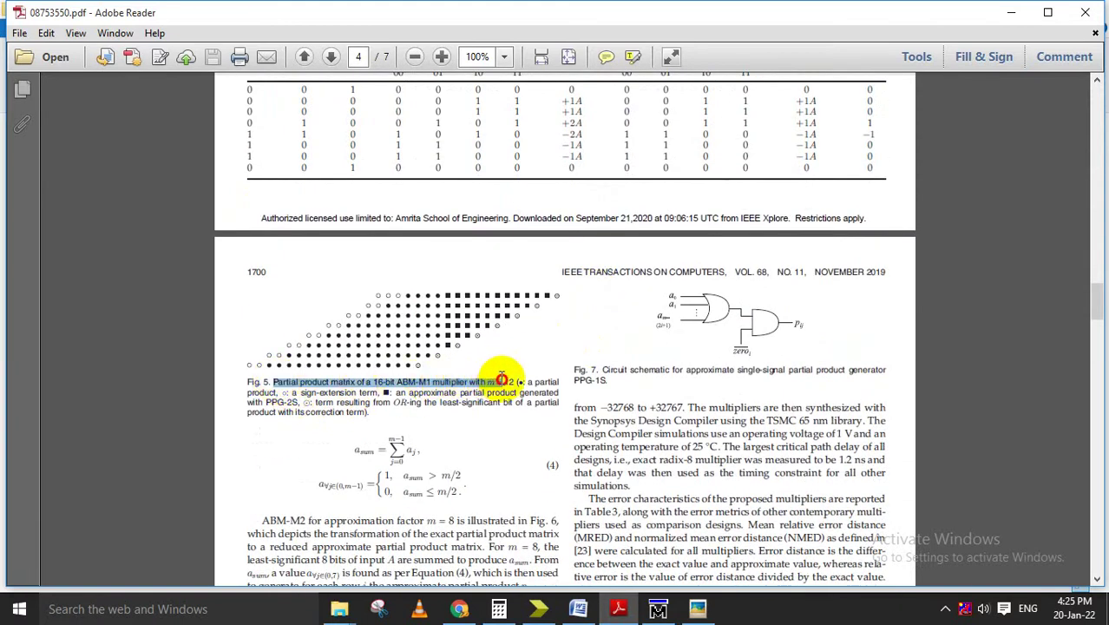
scroll(503, 390, down, 2)
scroll(474, 399, down, 5)
scroll(475, 394, down, 2)
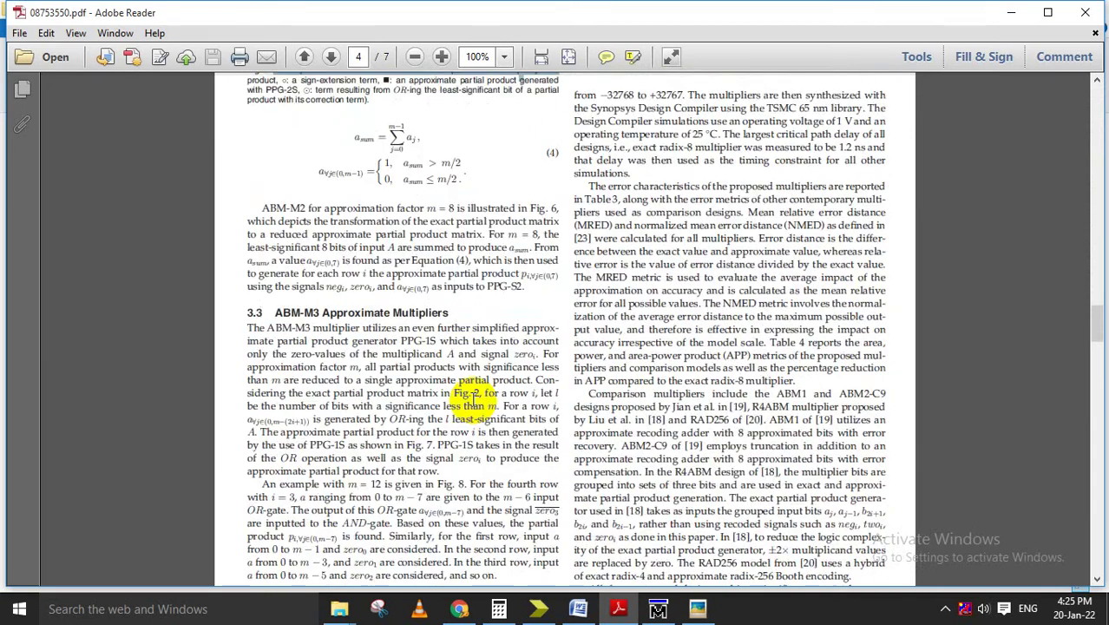
scroll(475, 395, down, 3)
scroll(475, 399, down, 5)
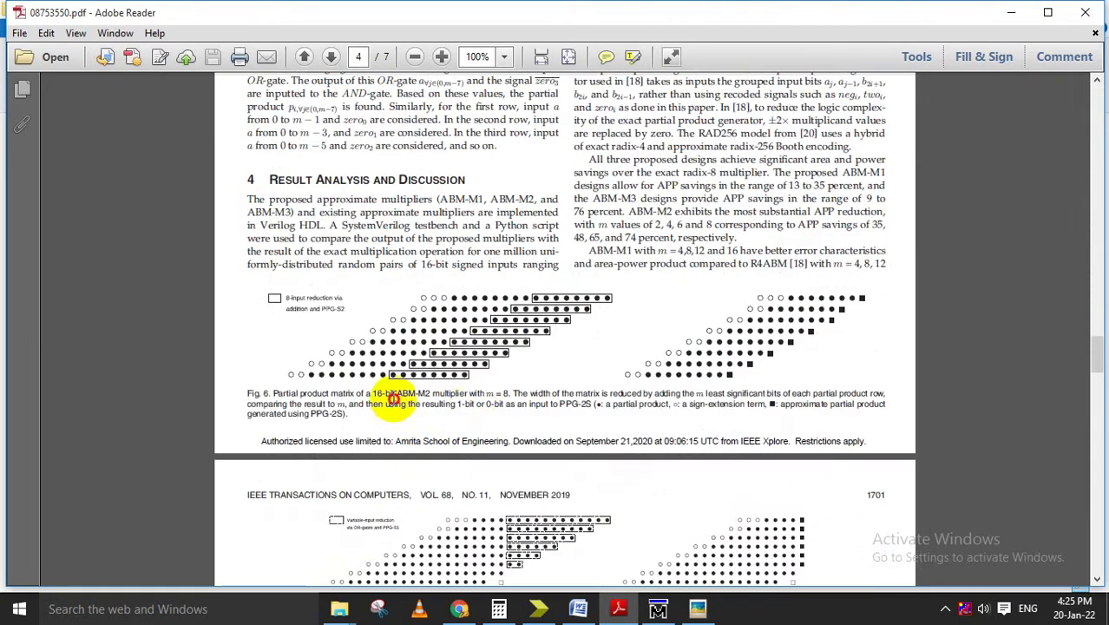
drag(393, 399, 433, 393)
click(646, 395)
- Scroll through the remaining pages to page 6, then jump back to page 1
scroll(664, 395, down, 4)
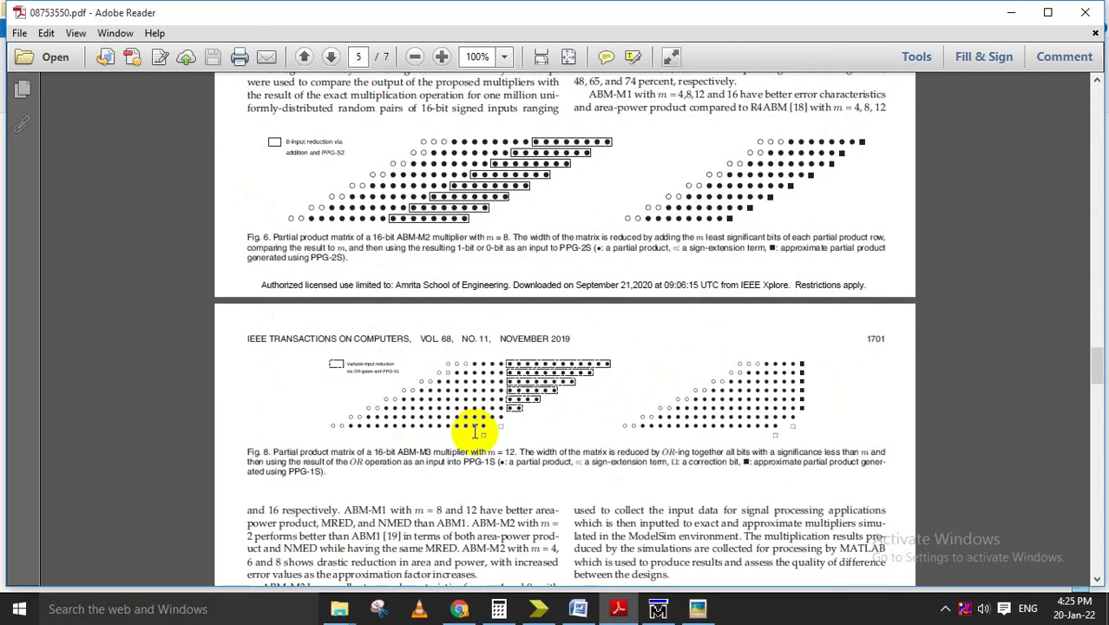
drag(395, 452, 468, 451)
scroll(468, 449, down, 7)
scroll(494, 452, down, 8)
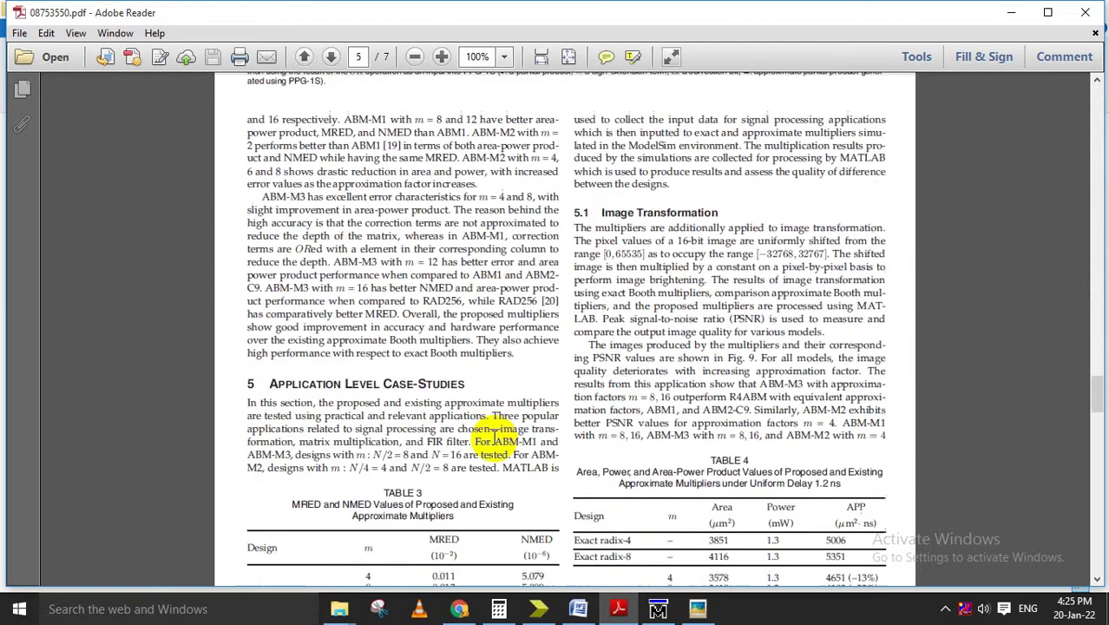
scroll(489, 433, down, 4)
scroll(495, 440, down, 8)
scroll(493, 440, down, 10)
scroll(499, 438, down, 2)
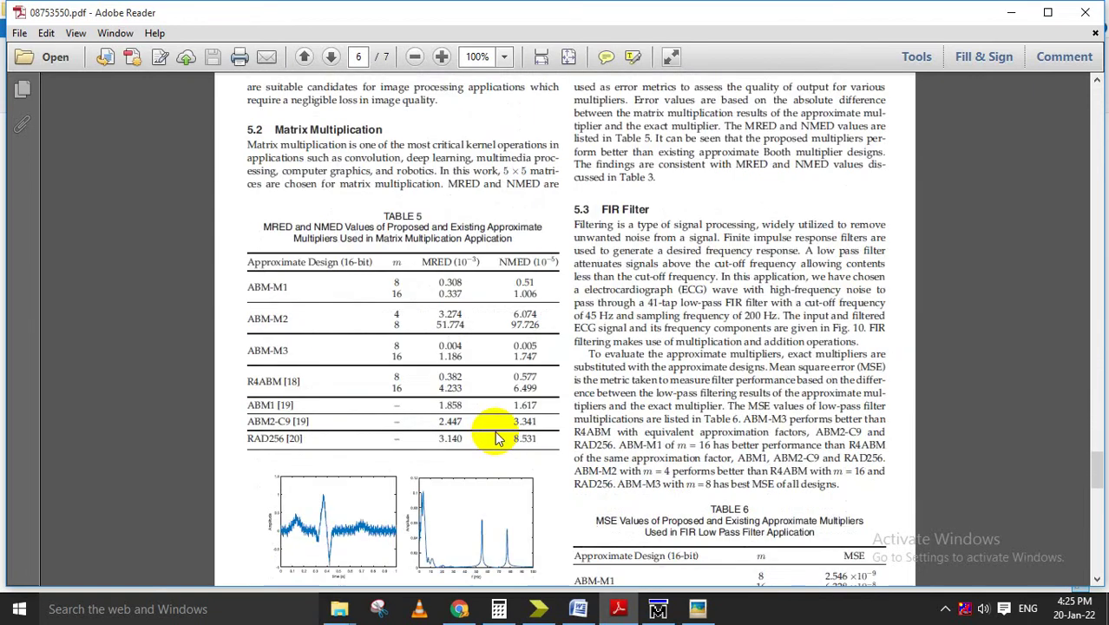
key(Home)
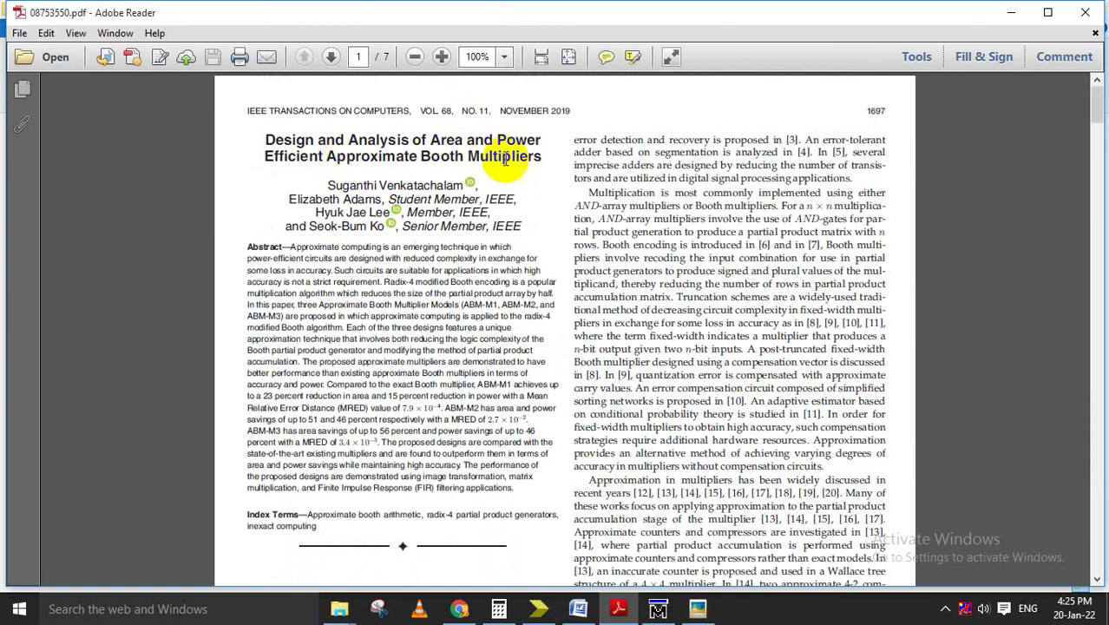
- Scroll to page 4's Fig. 6 and Fig. 8 partial product matrices (ABM-M2, ABM-M3)
scroll(469, 185, down, 5)
scroll(445, 235, down, 5)
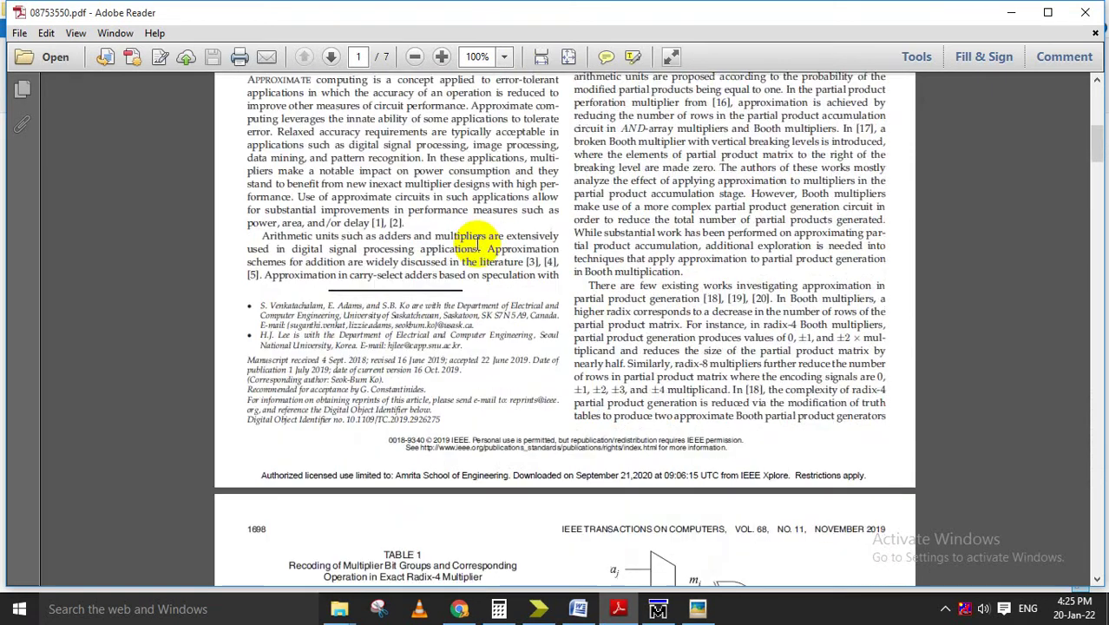
scroll(470, 247, down, 5)
scroll(487, 279, down, 5)
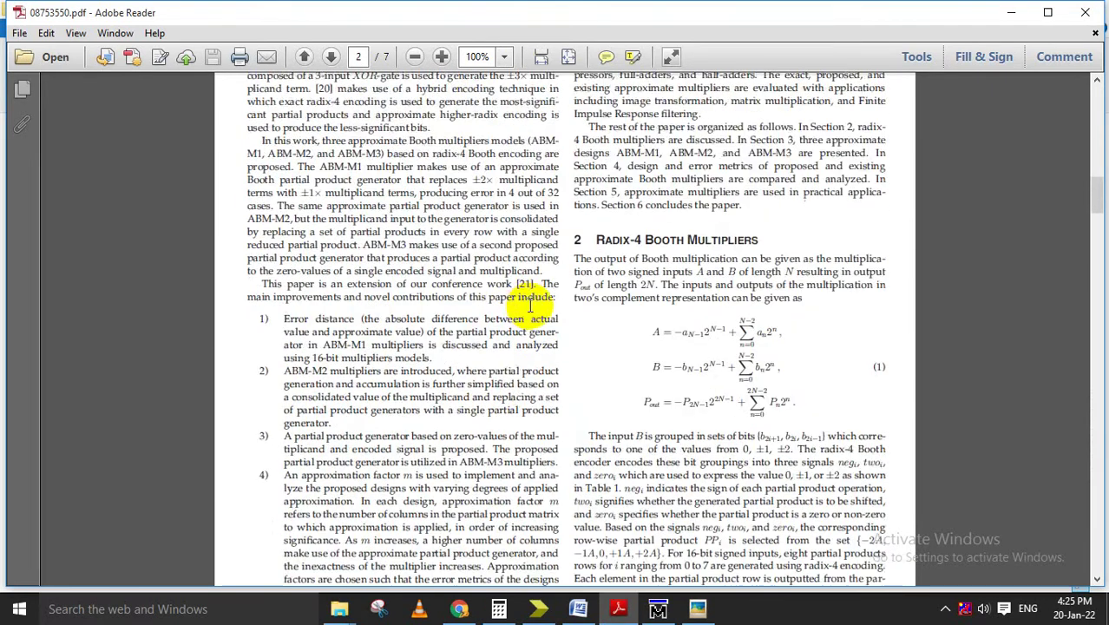
scroll(530, 305, down, 8)
scroll(495, 252, down, 3)
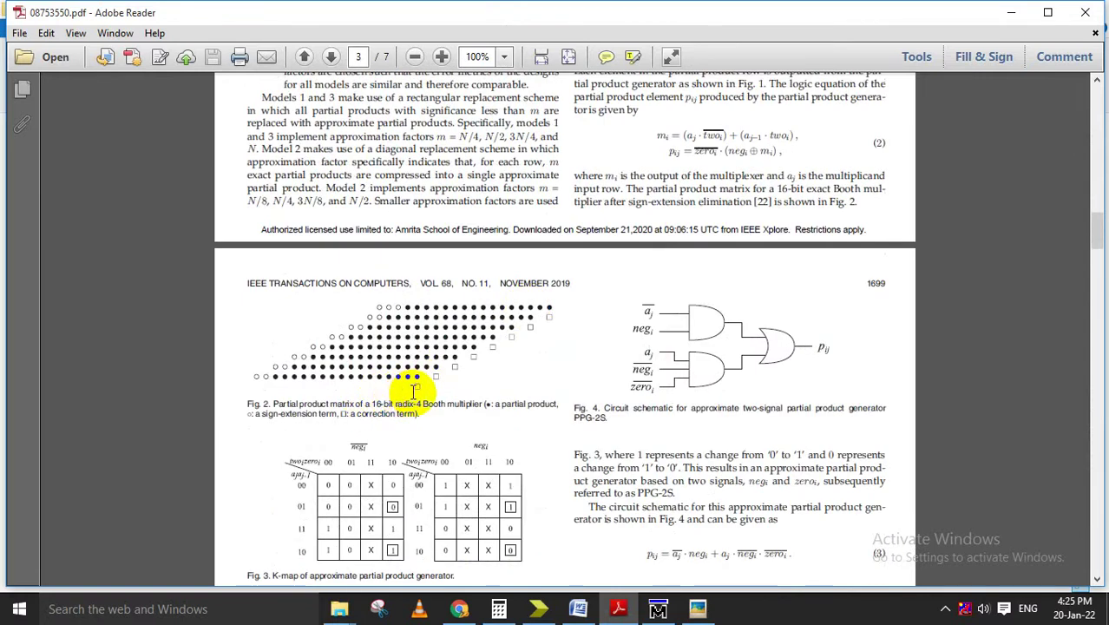
scroll(437, 388, down, 1)
scroll(438, 376, down, 8)
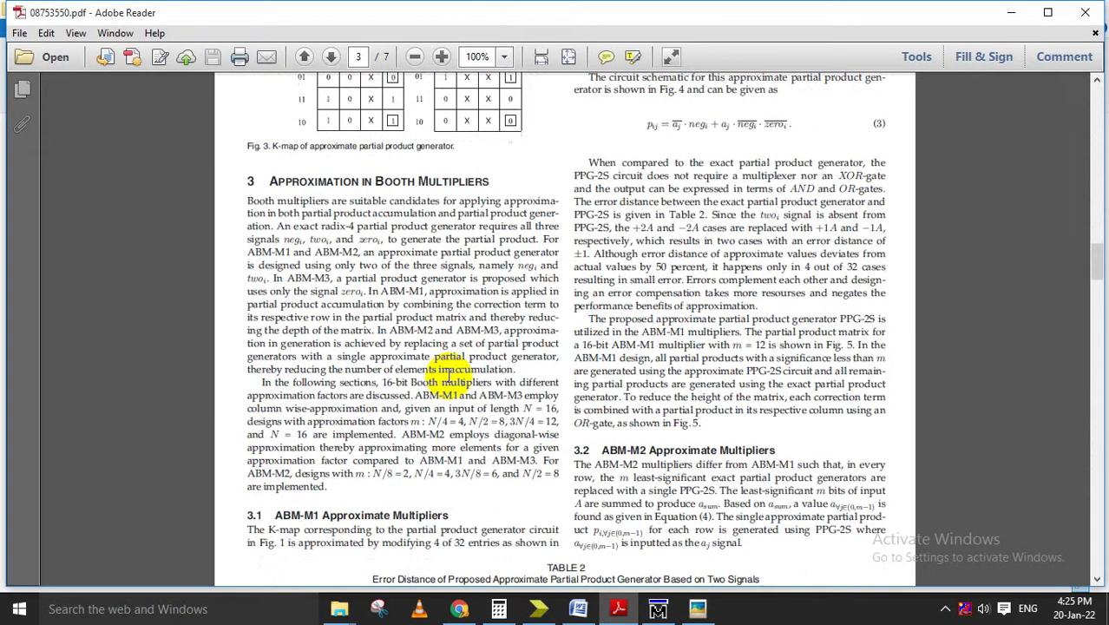
scroll(448, 366, down, 6)
scroll(452, 367, down, 3)
scroll(453, 415, up, 1)
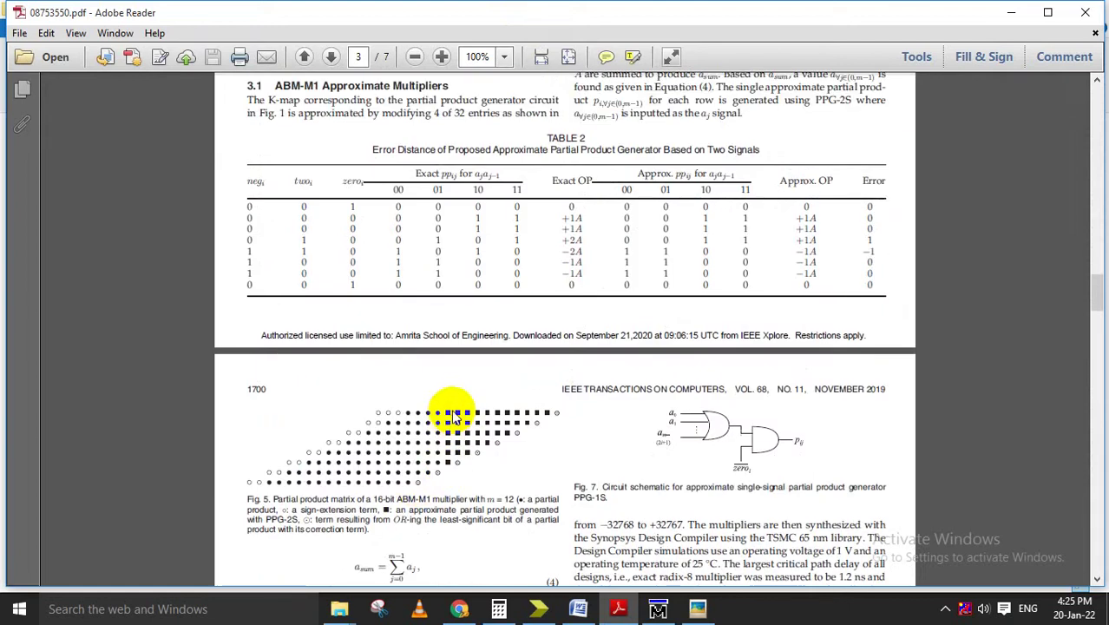
scroll(455, 408, down, 2)
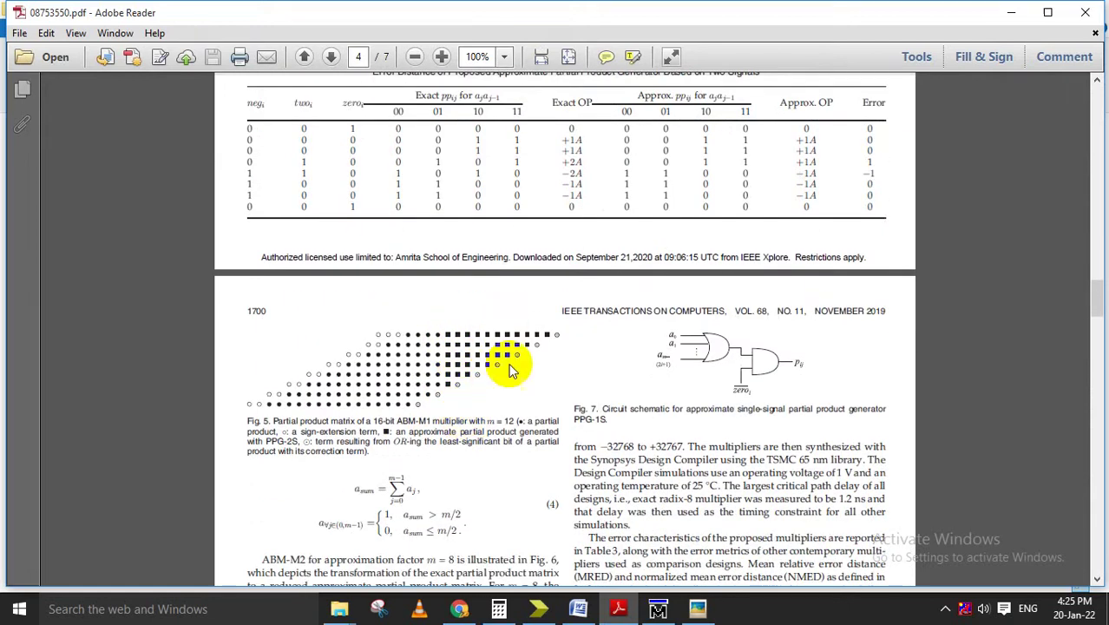
scroll(486, 360, down, 11)
scroll(515, 365, down, 8)
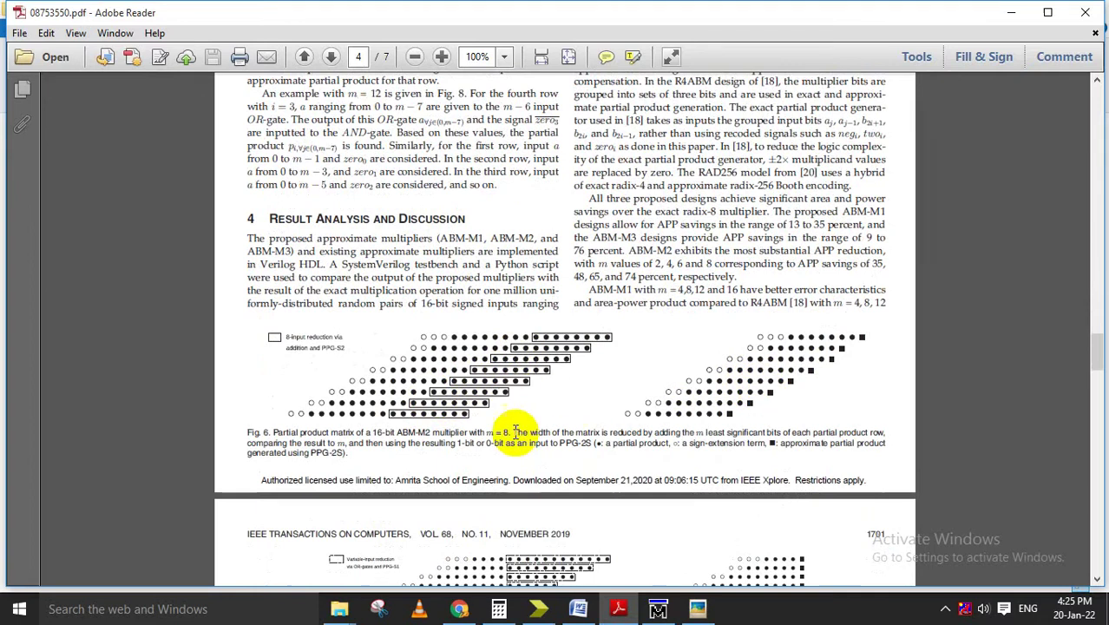
scroll(538, 438, down, 4)
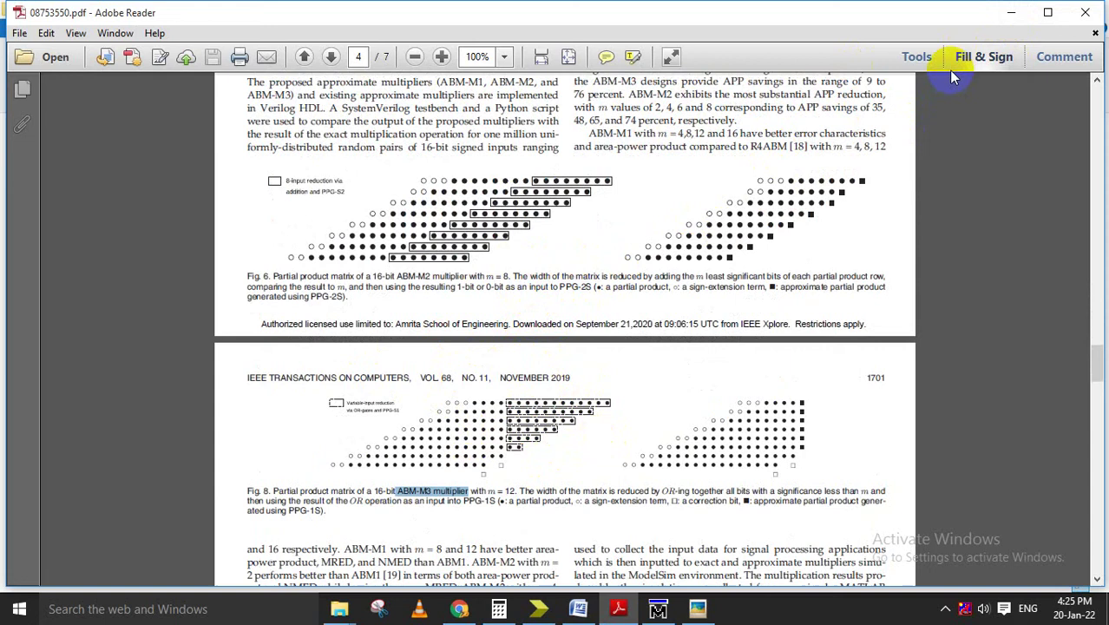
- Minimize Reader and review the module header, Main_PP_Block and Adder_Tree instances in ModelSim
click(1012, 13)
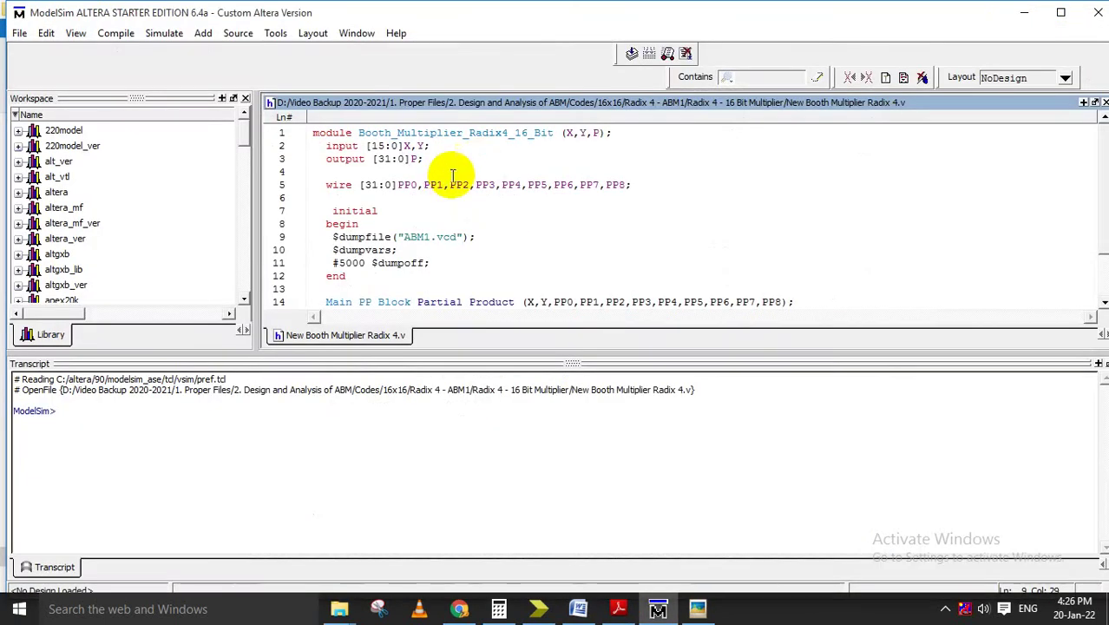
drag(362, 133, 515, 171)
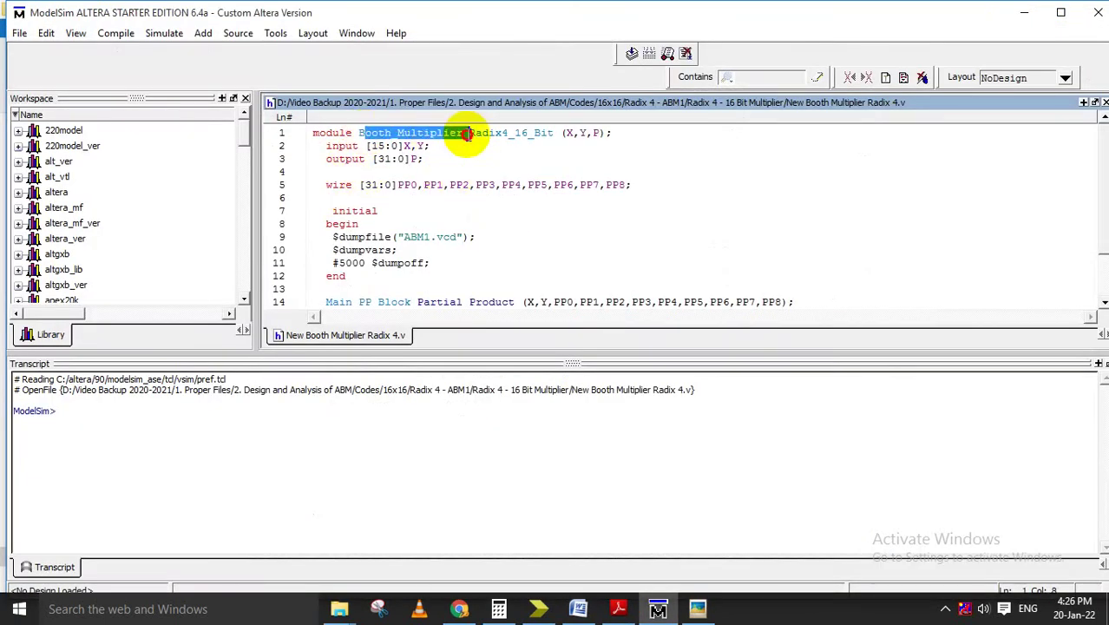
click(495, 185)
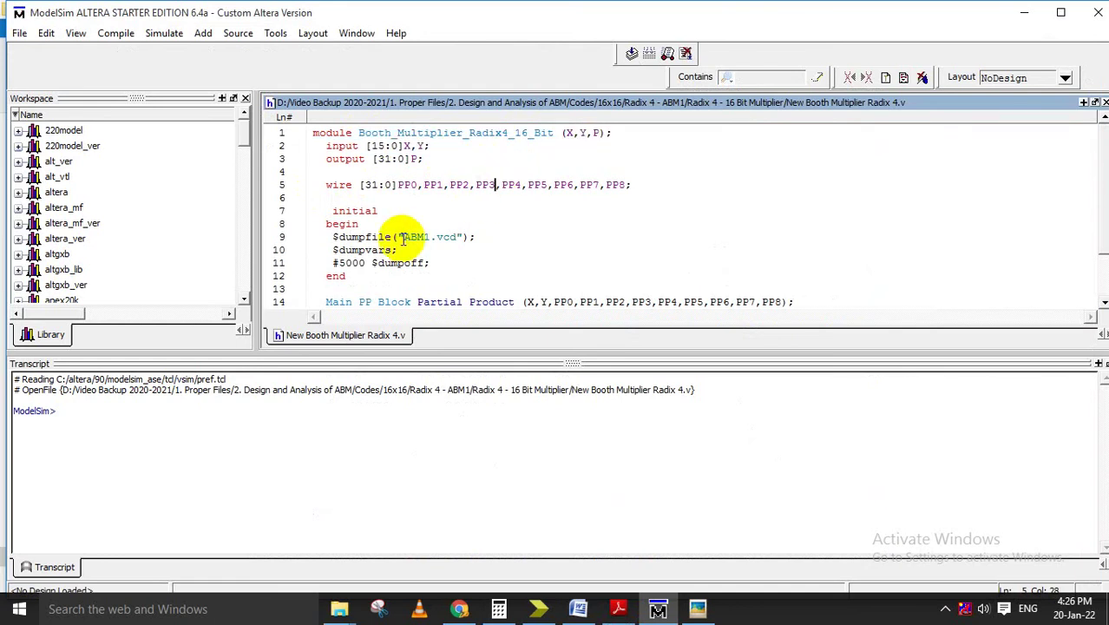
scroll(399, 243, down, 1)
scroll(477, 237, up, 1)
scroll(475, 237, down, 1)
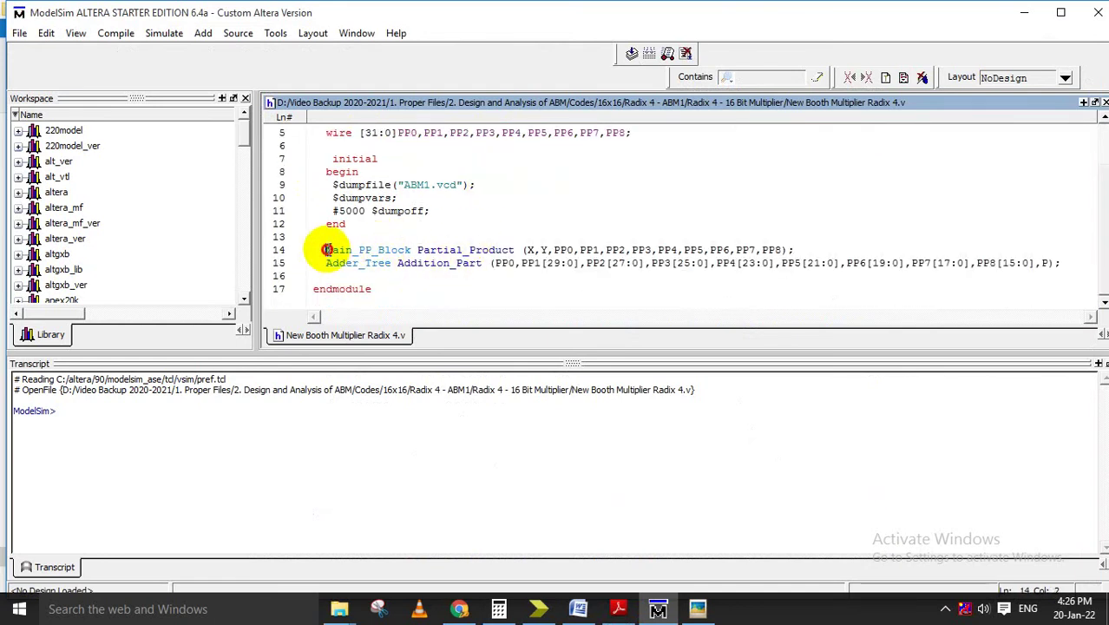
drag(325, 250, 438, 267)
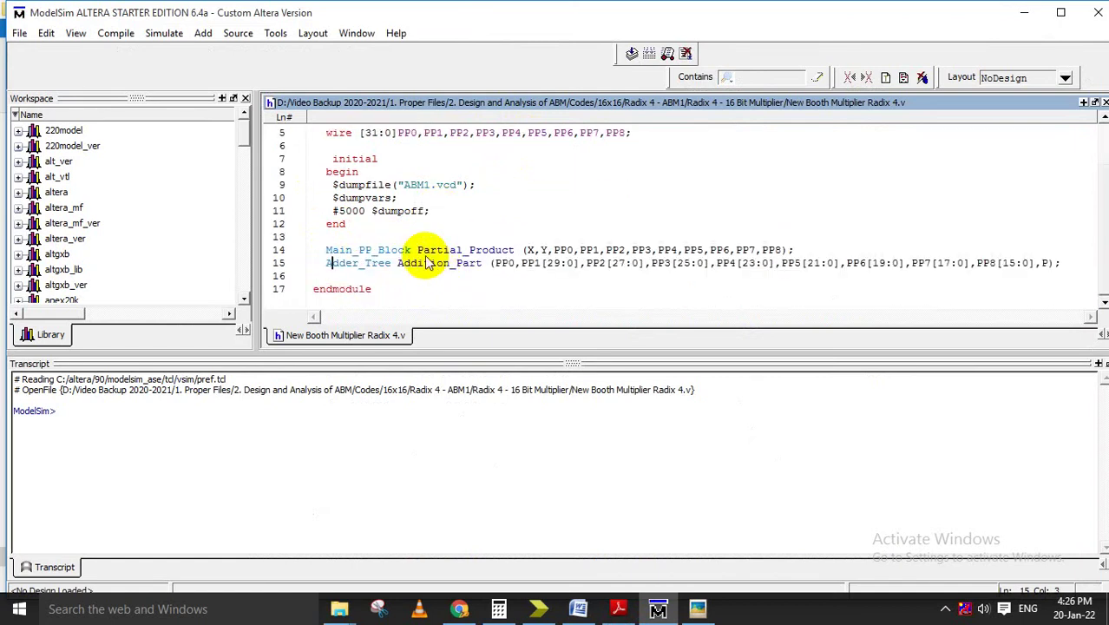
click(364, 263)
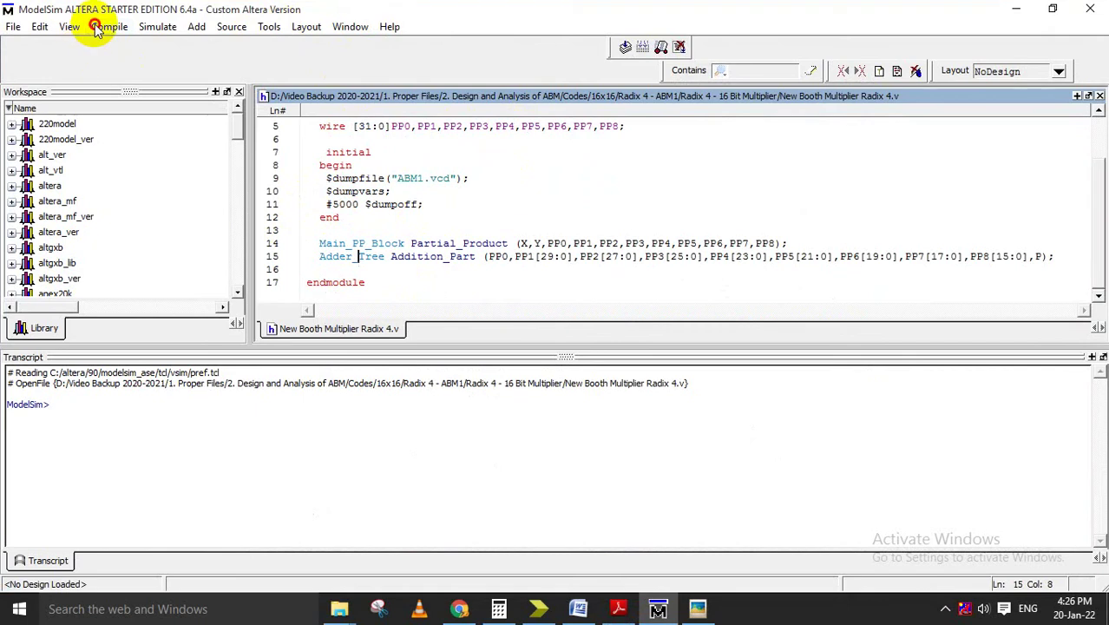
- Compile all four Booth multiplier .v files, creating the work library when prompted
click(106, 29)
click(109, 45)
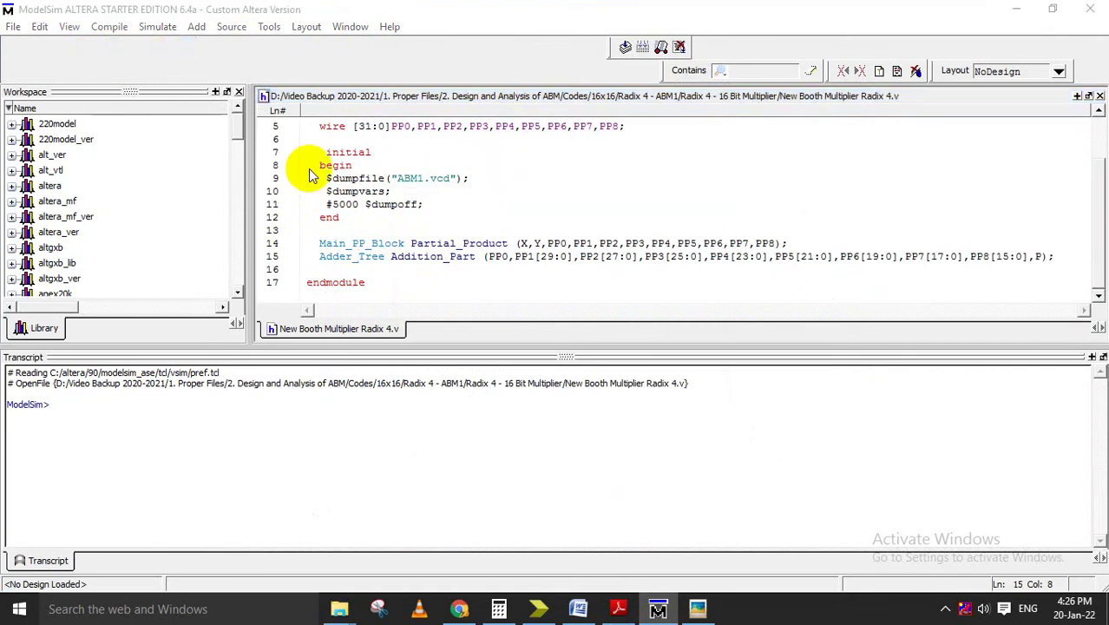
click(487, 326)
key(ctrl+a)
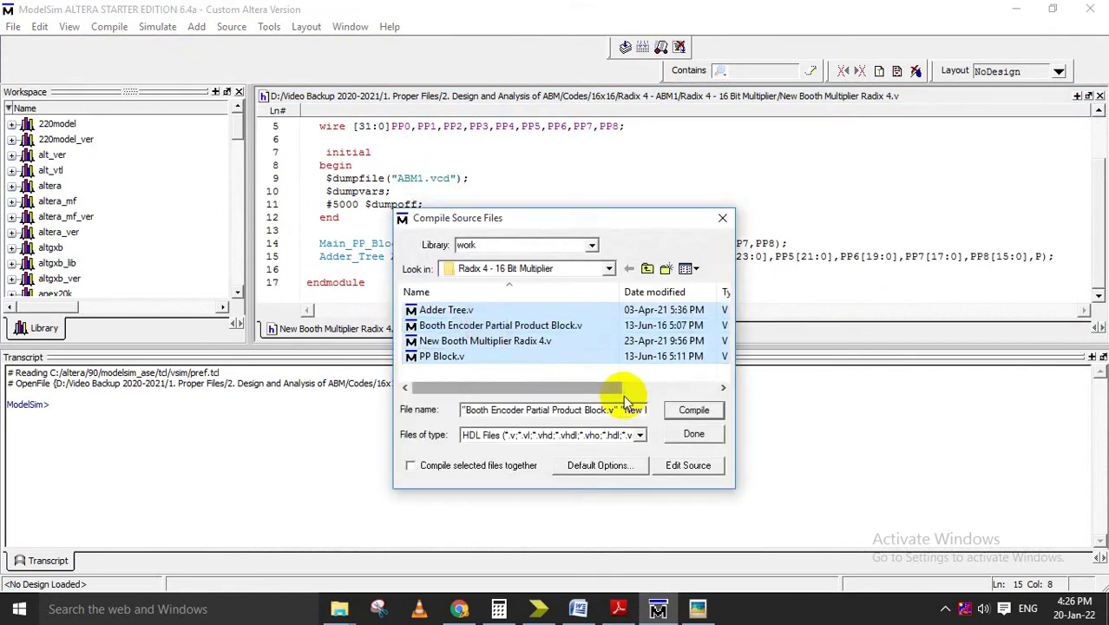
click(691, 409)
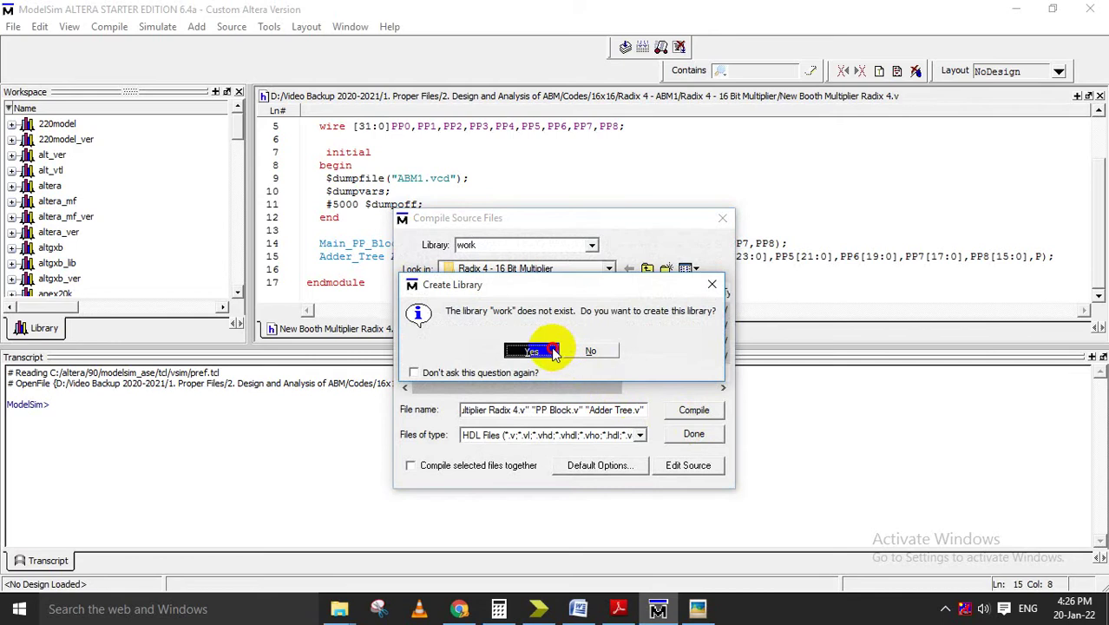
click(531, 351)
click(683, 436)
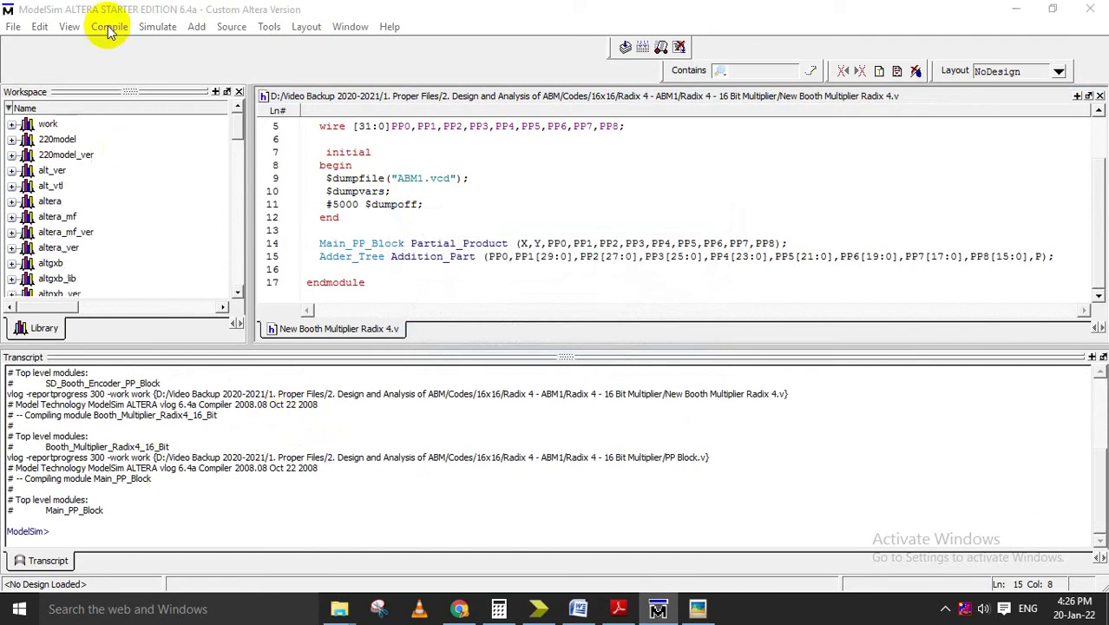
- Start a simulation of Booth_Multiplier_Radix4_16_Bit from the work library
click(157, 26)
click(170, 54)
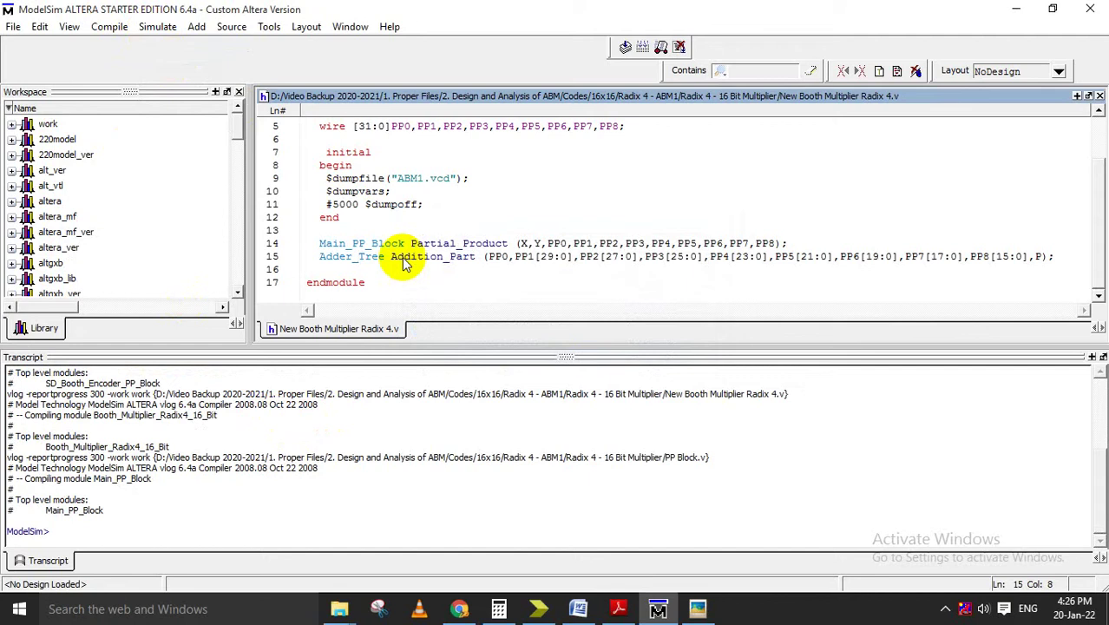
click(453, 322)
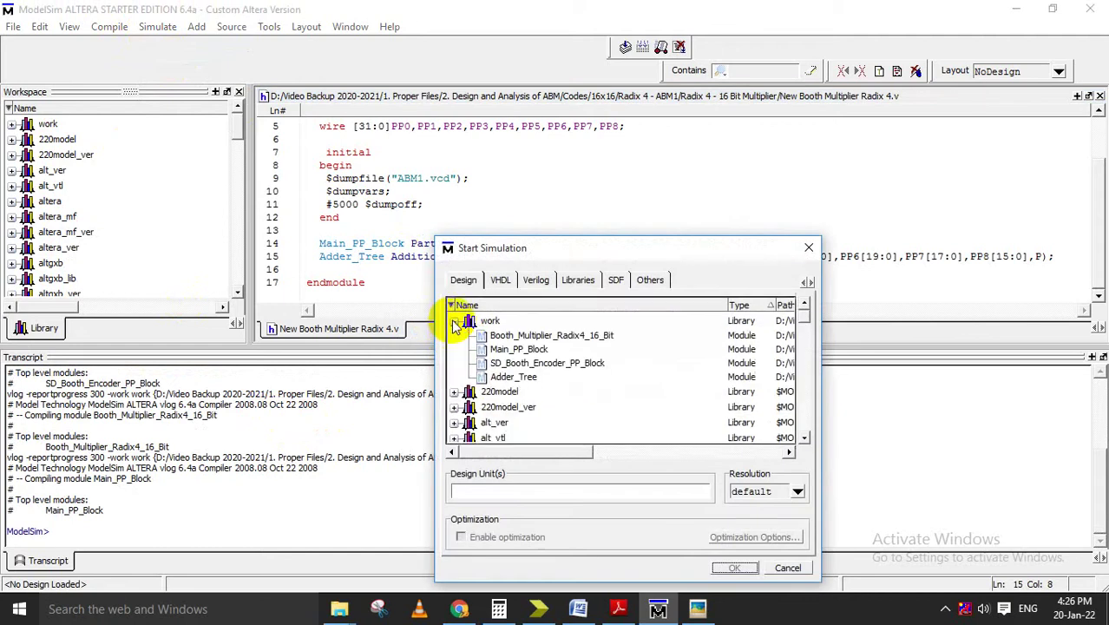
click(523, 336)
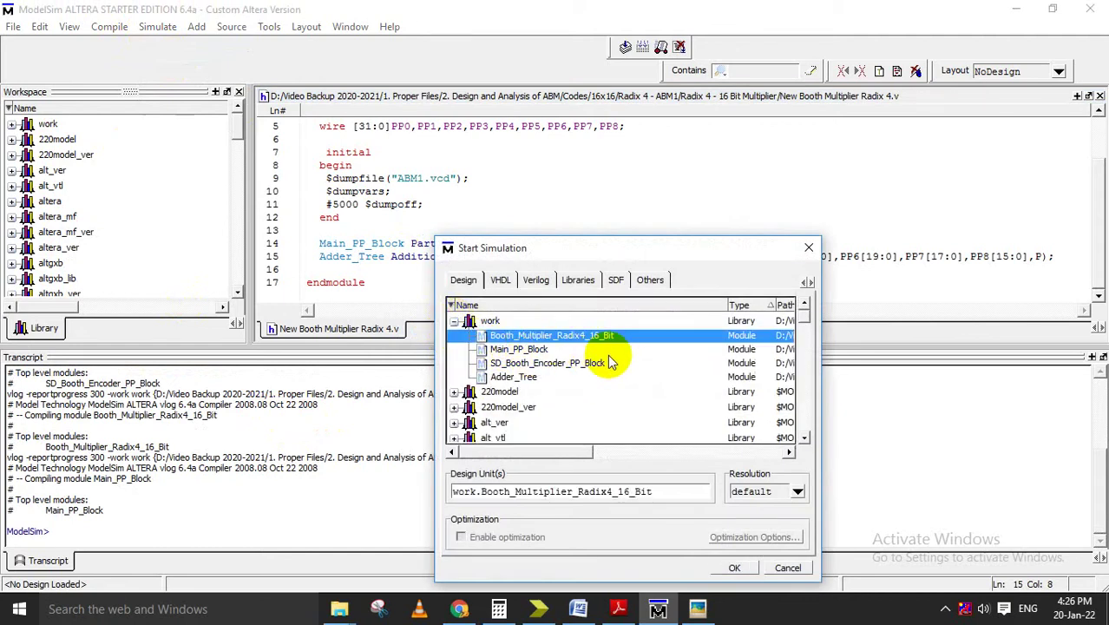
click(729, 568)
click(510, 244)
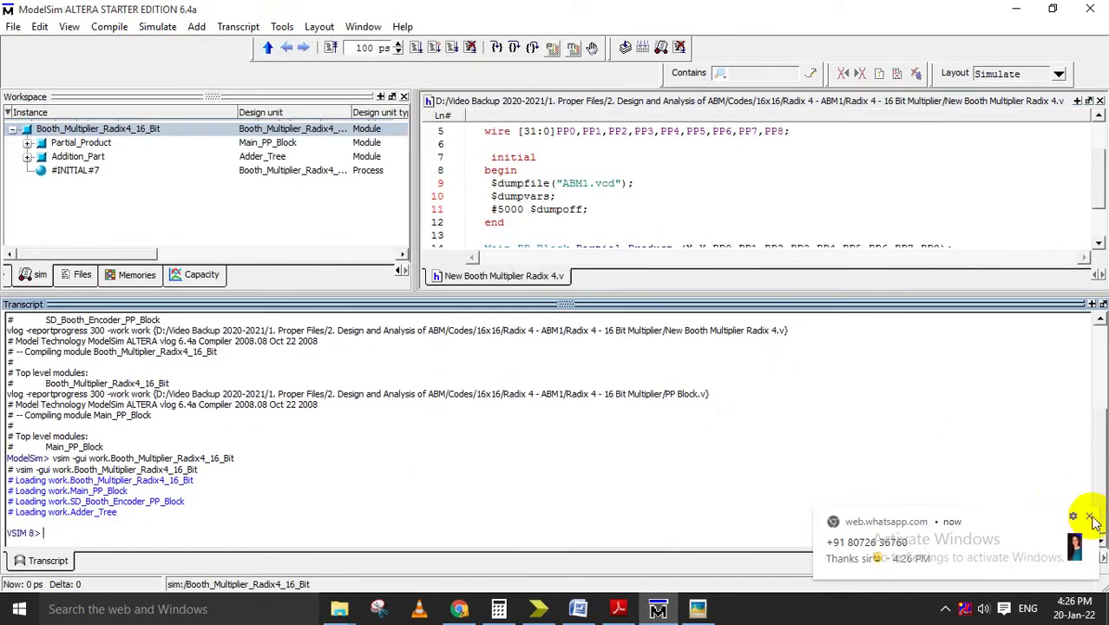
- Add all signals of the Booth multiplier instance to the wave window
click(1090, 517)
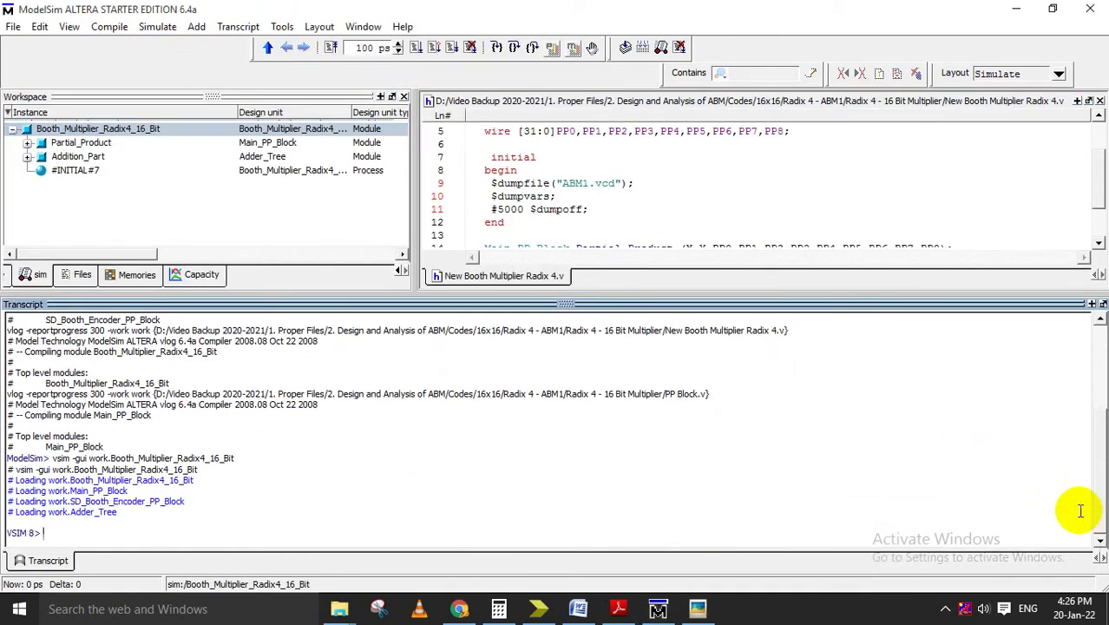
click(110, 132)
right_click(123, 134)
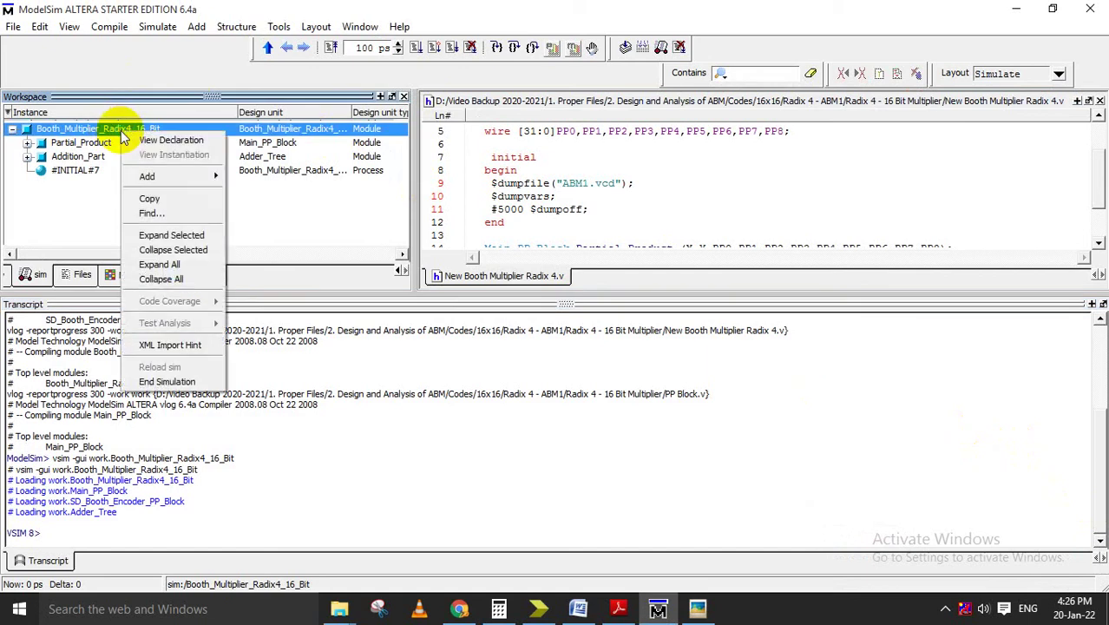
mouse_move(258, 176)
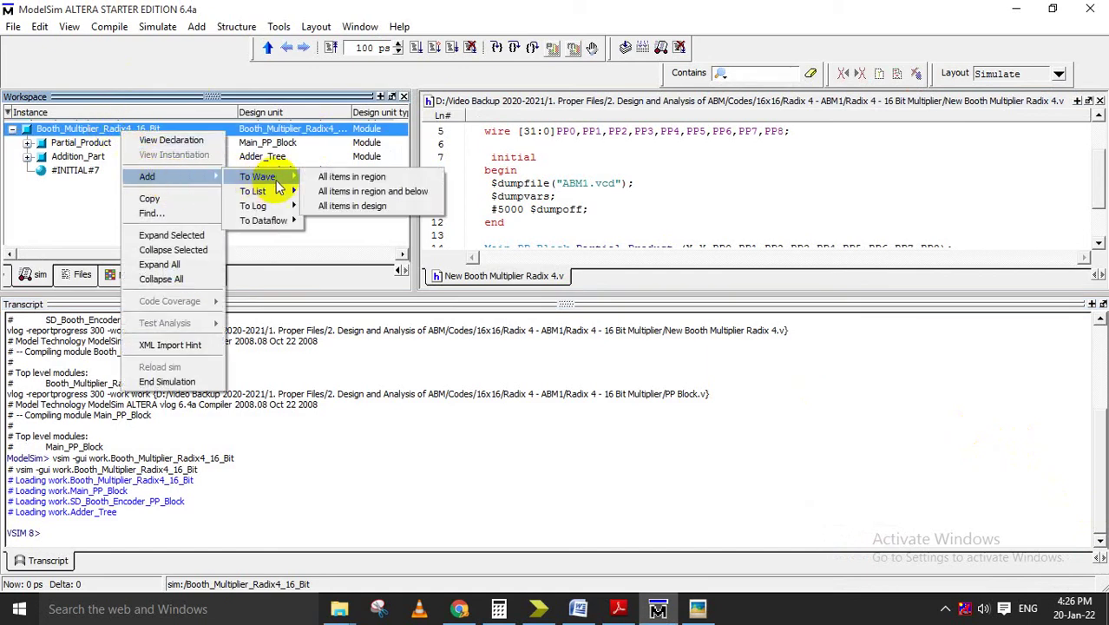
click(375, 191)
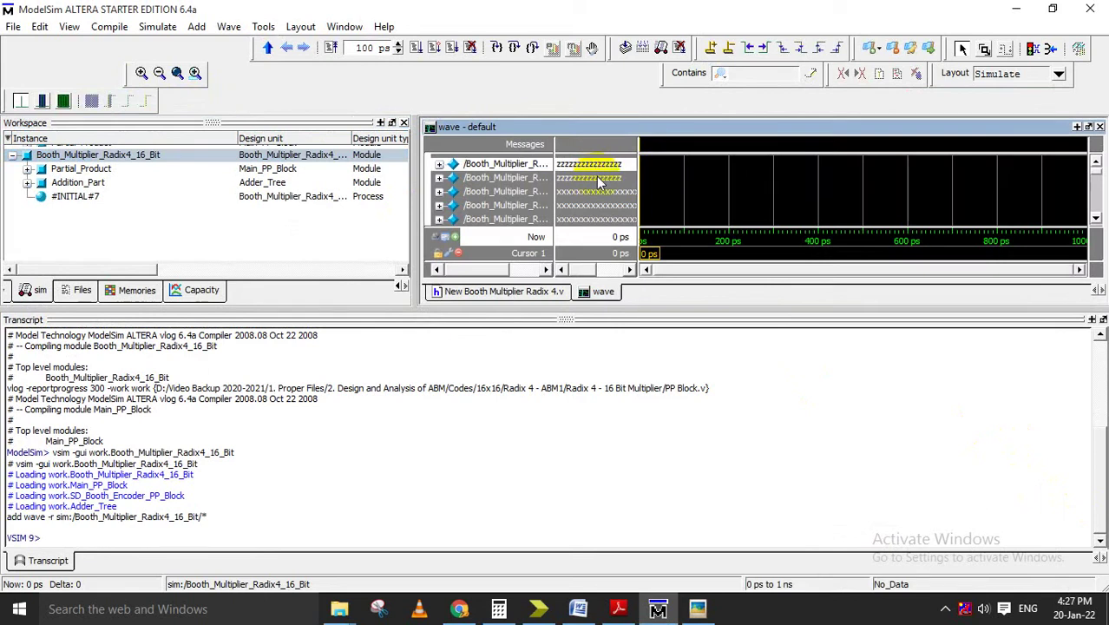
- Force multiplier input X to 1010101 and input Y to 101010
right_click(595, 174)
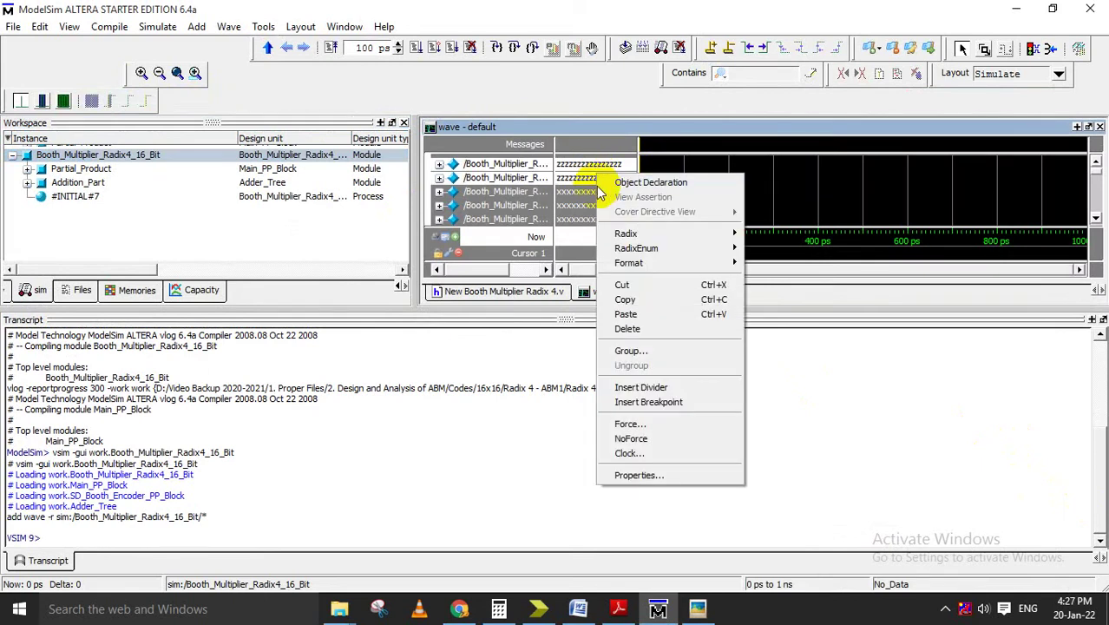
click(642, 423)
text(1010101)
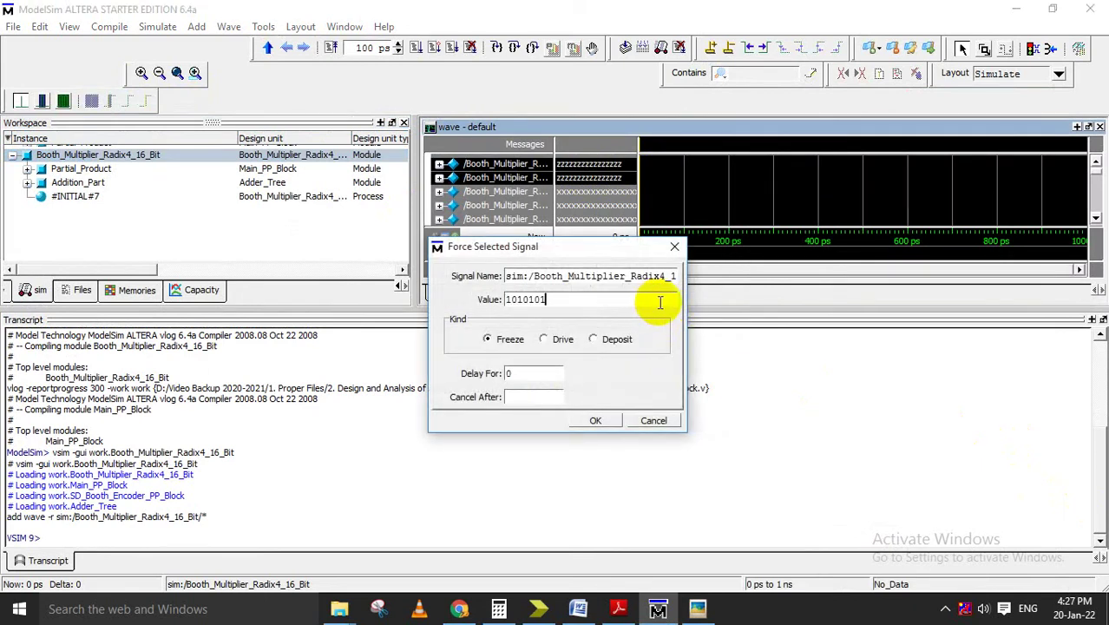
key(Return)
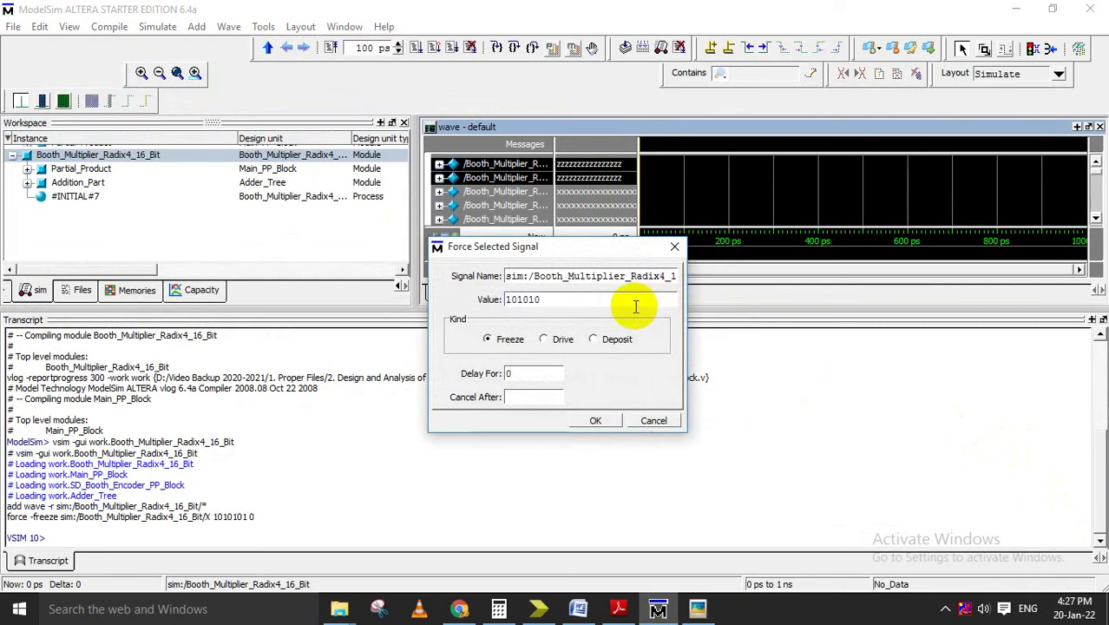
key(Return)
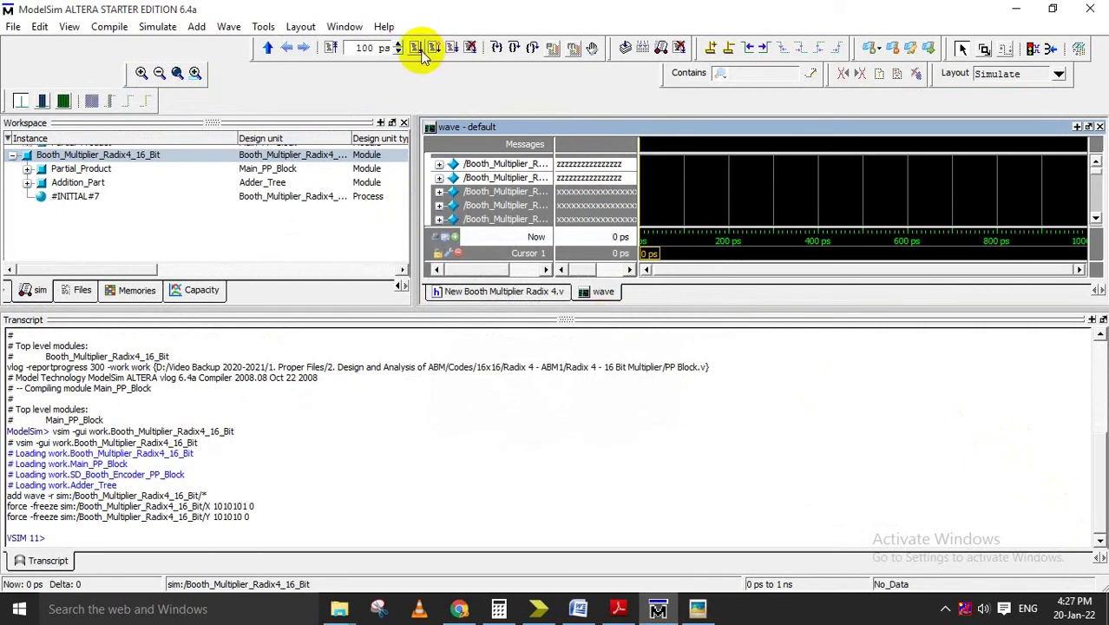
- Run to 300 ps and show the signals as unsigned decimals, reading 85 × 42 = 3570
click(416, 48)
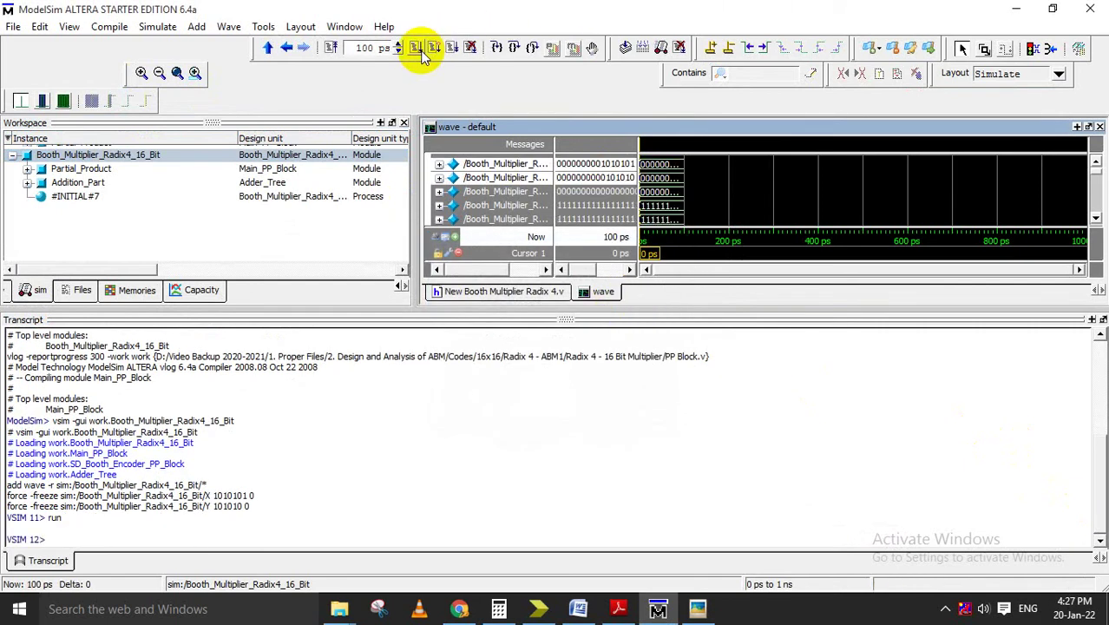
right_click(619, 179)
mouse_move(646, 230)
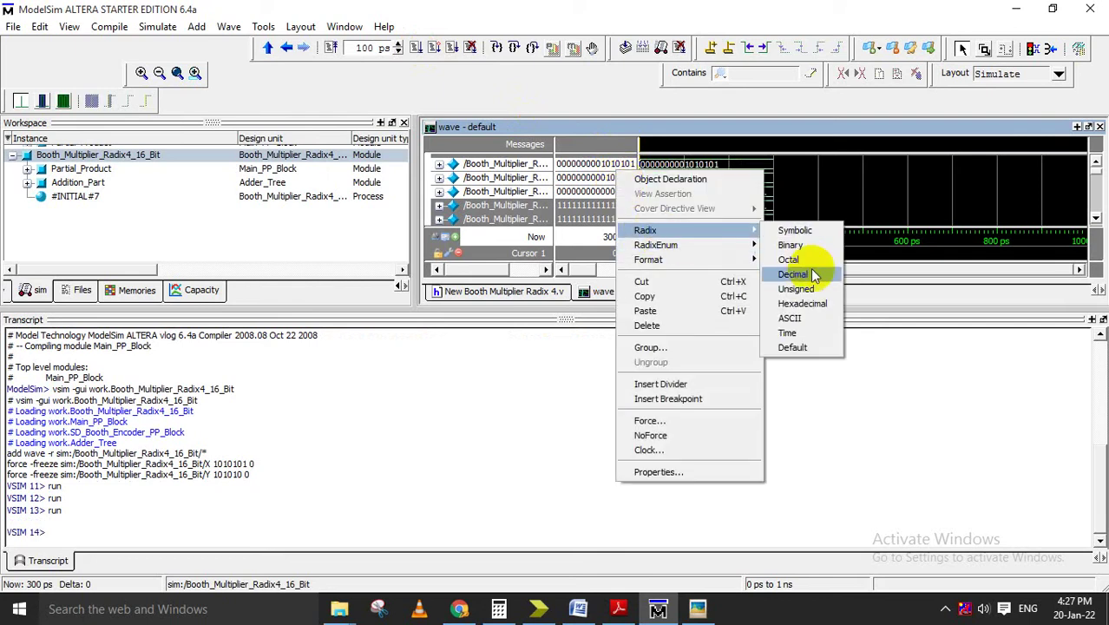
click(804, 288)
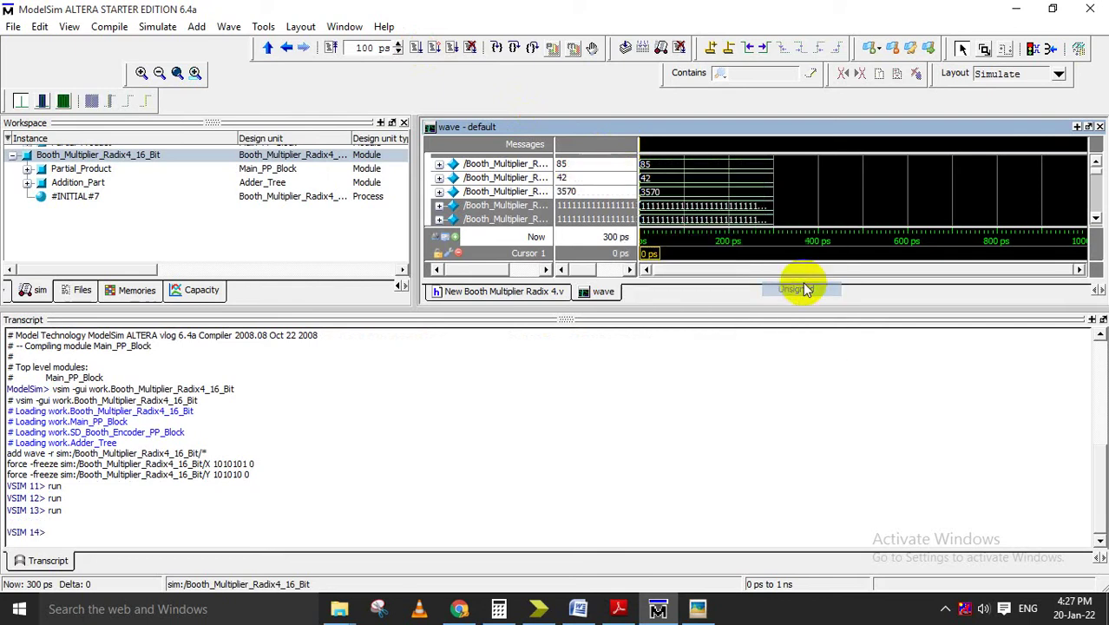
click(725, 191)
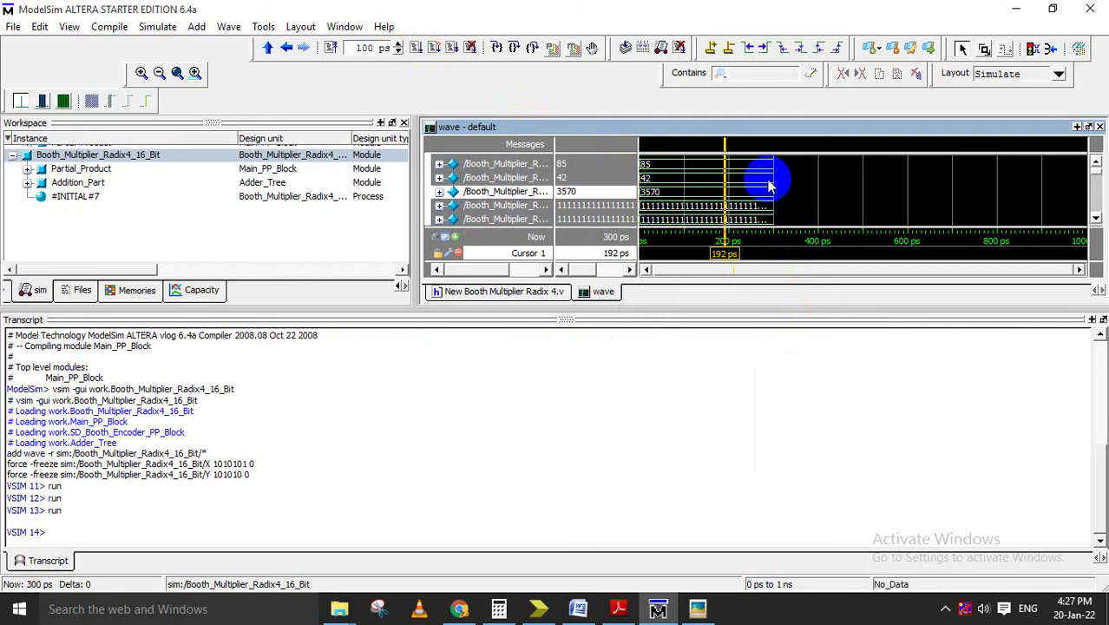
click(1046, 42)
- Minimize ModelSim, flip the Picasa slides full screen to Zeroth Review, then return to Word
click(1018, 13)
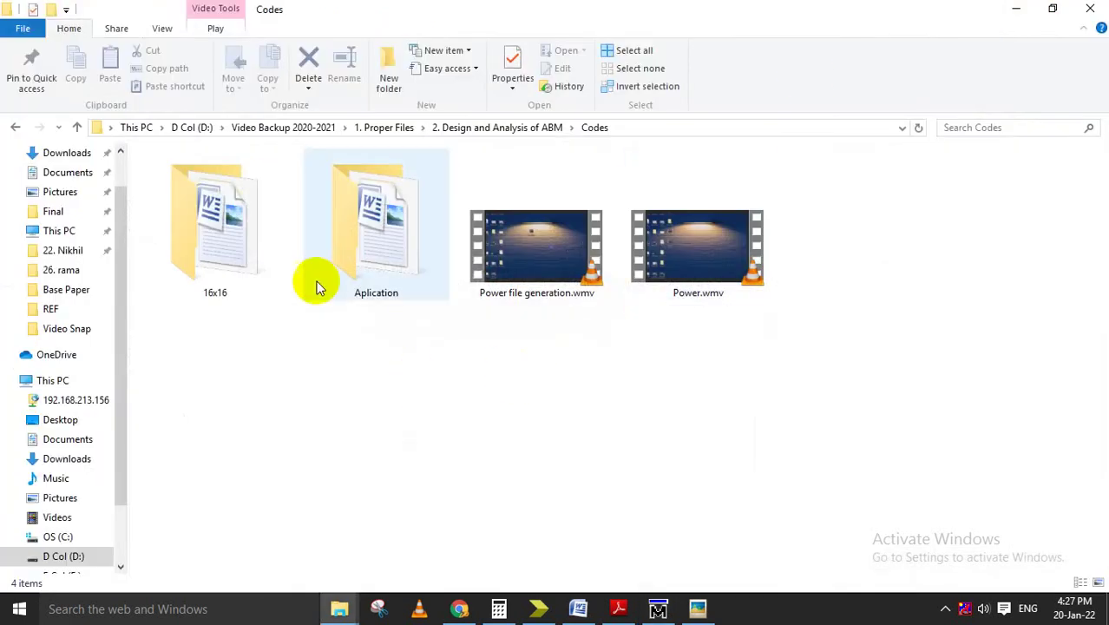
click(697, 608)
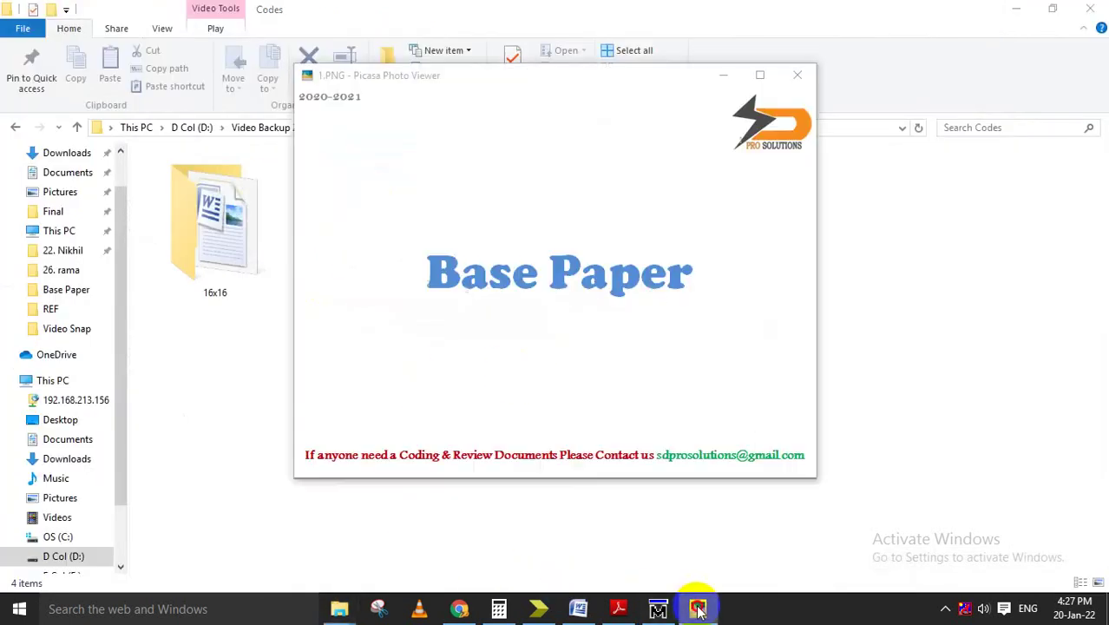
double_click(584, 395)
key(Right)
key(Right)
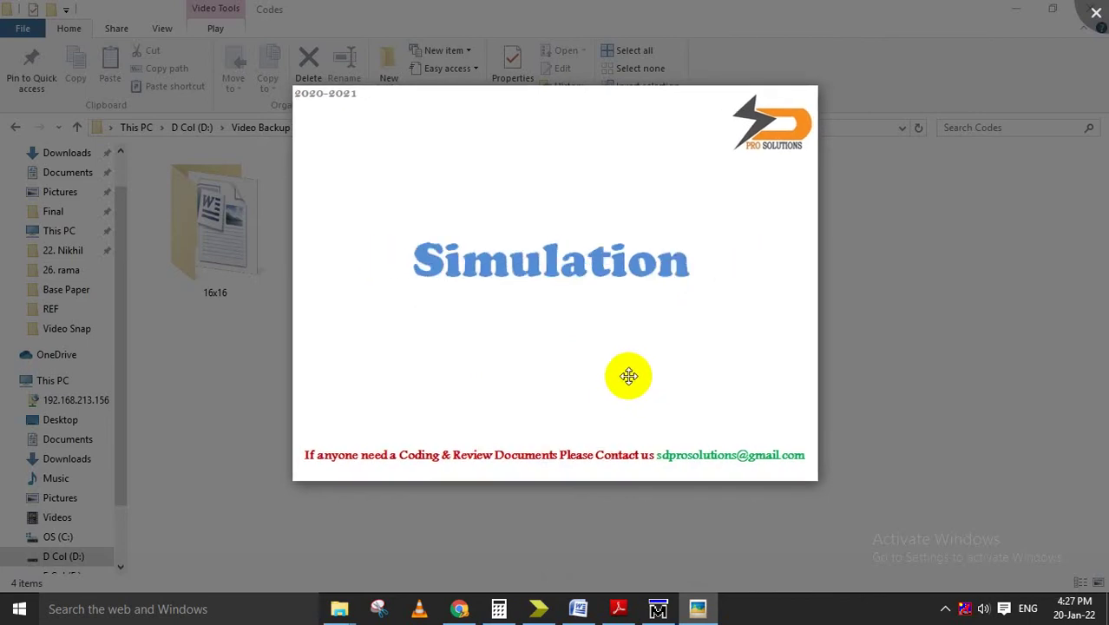
key(Left)
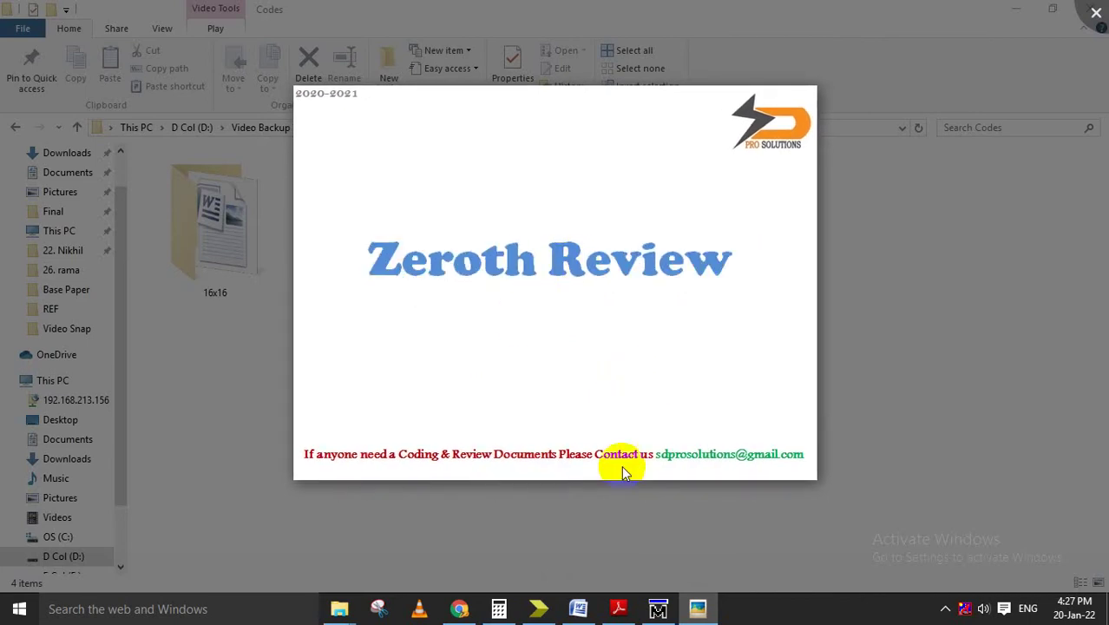
click(578, 608)
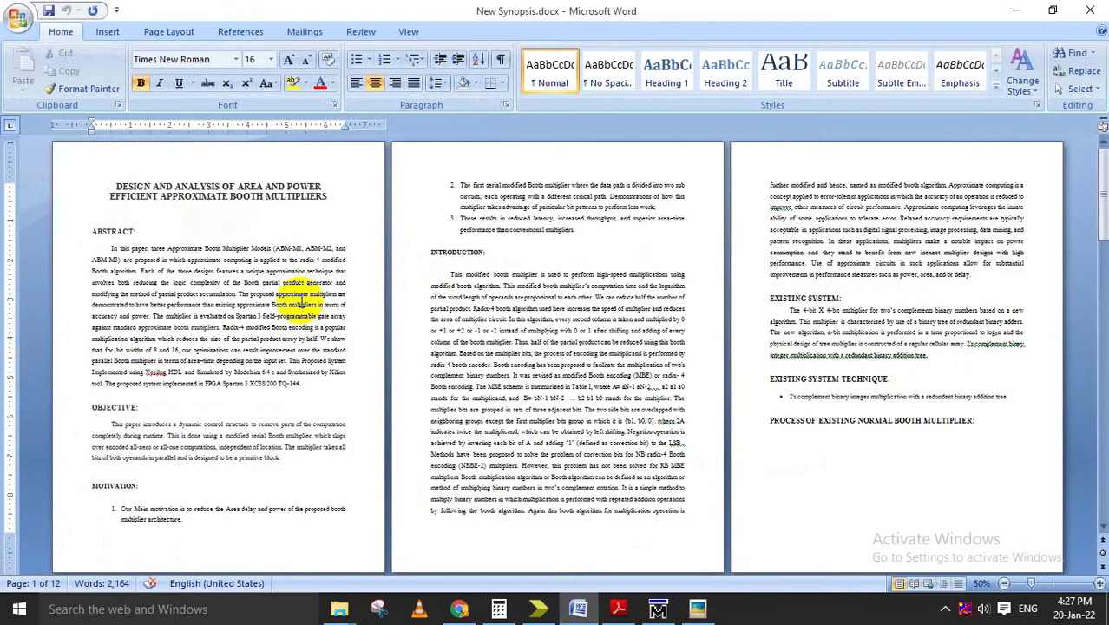
- Scroll through the opening pages of New Synopsis, marking a block of text
scroll(300, 299, up, 1)
scroll(458, 297, up, 5)
scroll(541, 301, down, 2)
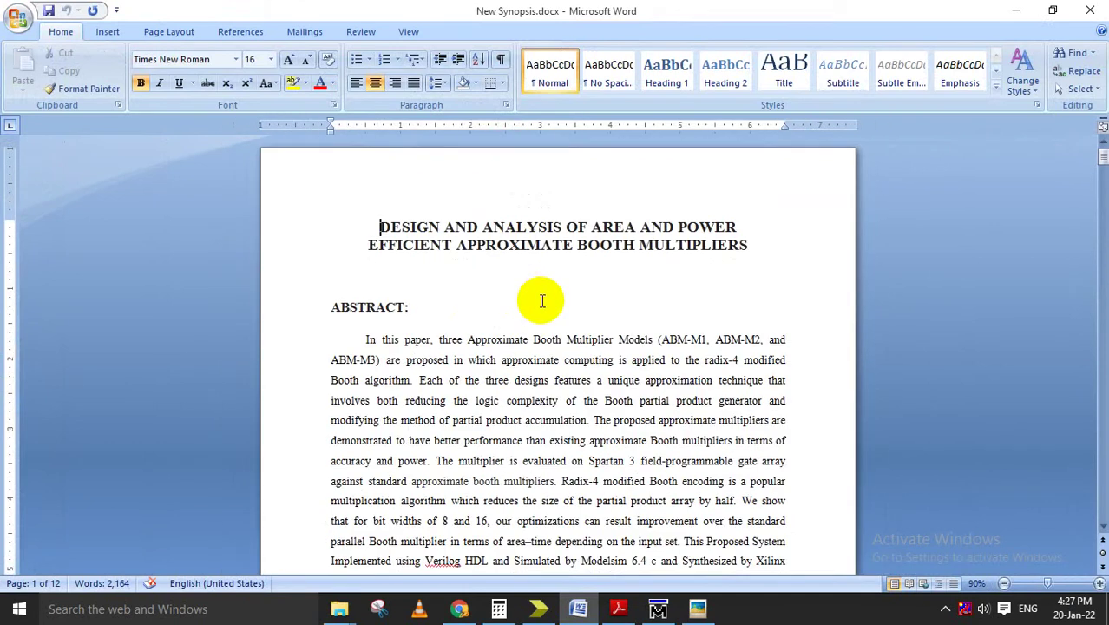
scroll(541, 301, down, 6)
scroll(525, 291, up, 3)
scroll(520, 289, down, 3)
click(407, 314)
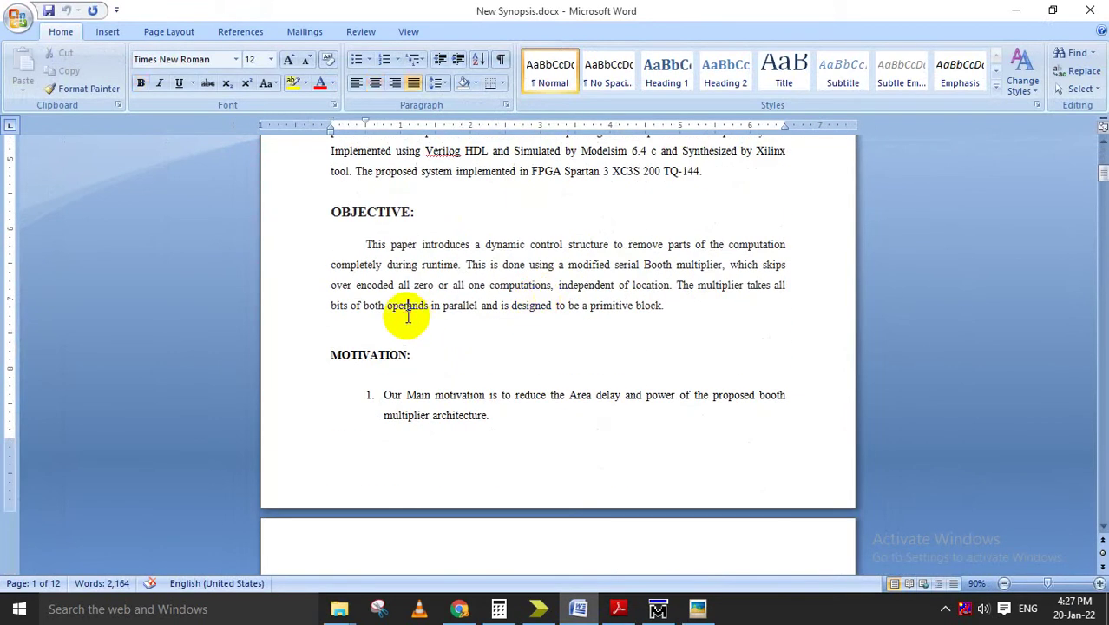
scroll(407, 314, down, 3)
scroll(478, 310, down, 5)
scroll(432, 314, down, 5)
scroll(433, 389, down, 7)
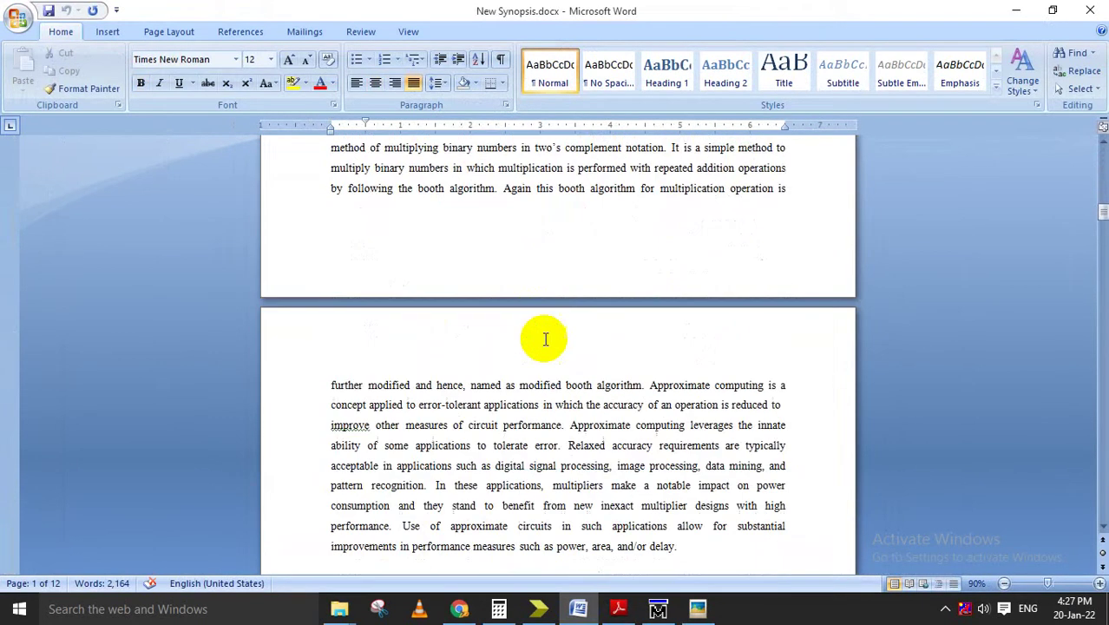
scroll(536, 331, down, 8)
scroll(441, 278, up, 2)
drag(351, 300, 583, 515)
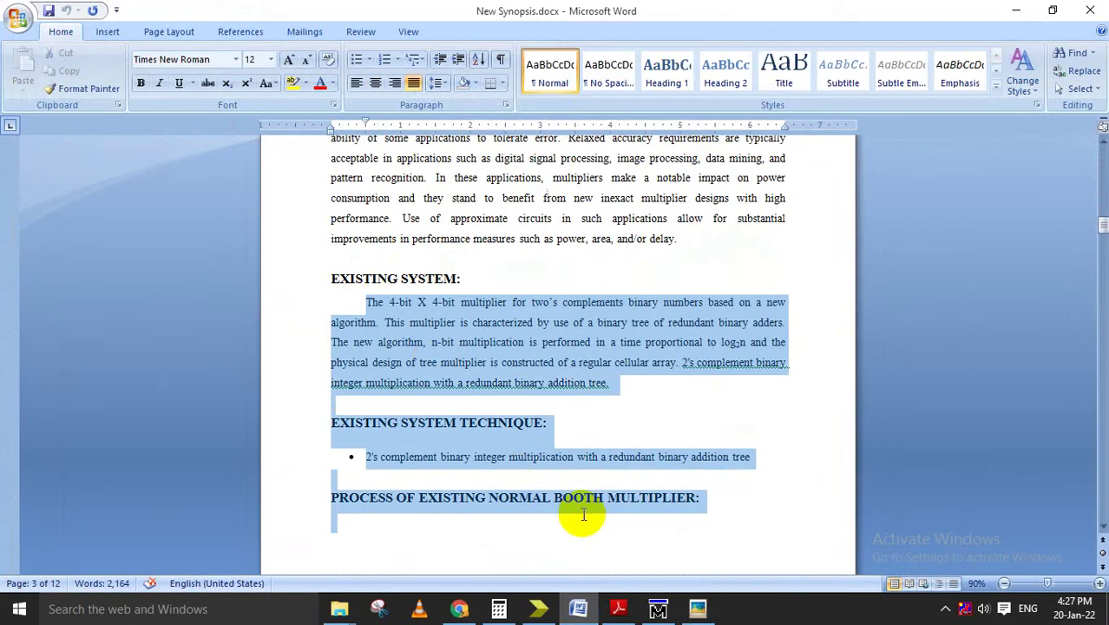
- Continue down to the partial product matrix figure, select it briefly, then deselect
scroll(583, 514, down, 4)
scroll(625, 415, down, 10)
scroll(623, 408, down, 8)
scroll(630, 437, down, 5)
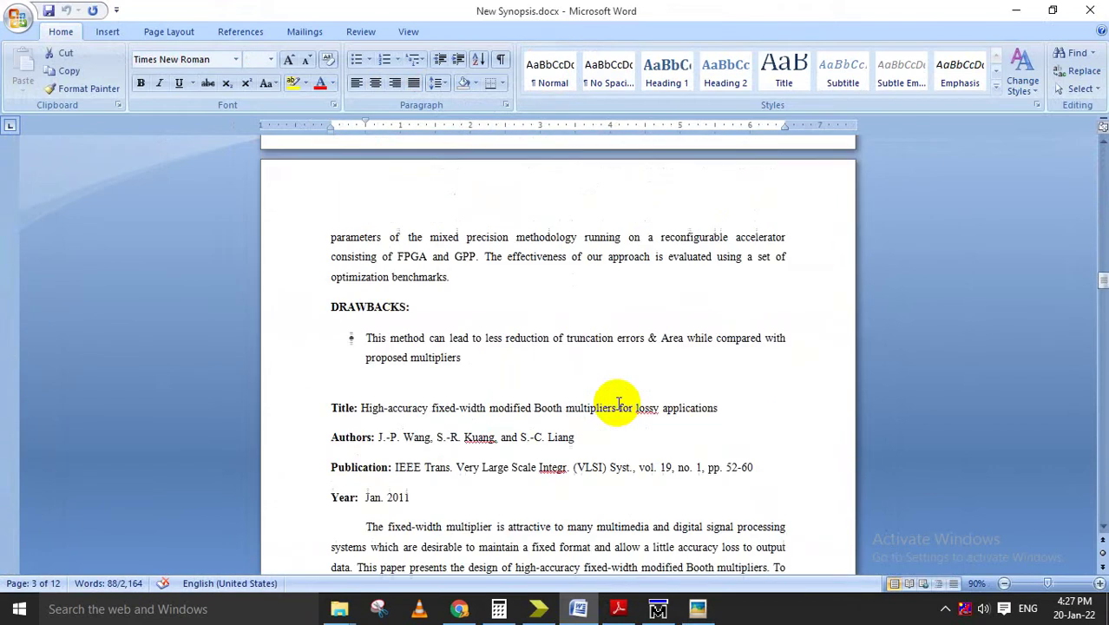
scroll(617, 403, down, 5)
scroll(616, 408, down, 9)
scroll(614, 396, down, 10)
scroll(595, 463, down, 10)
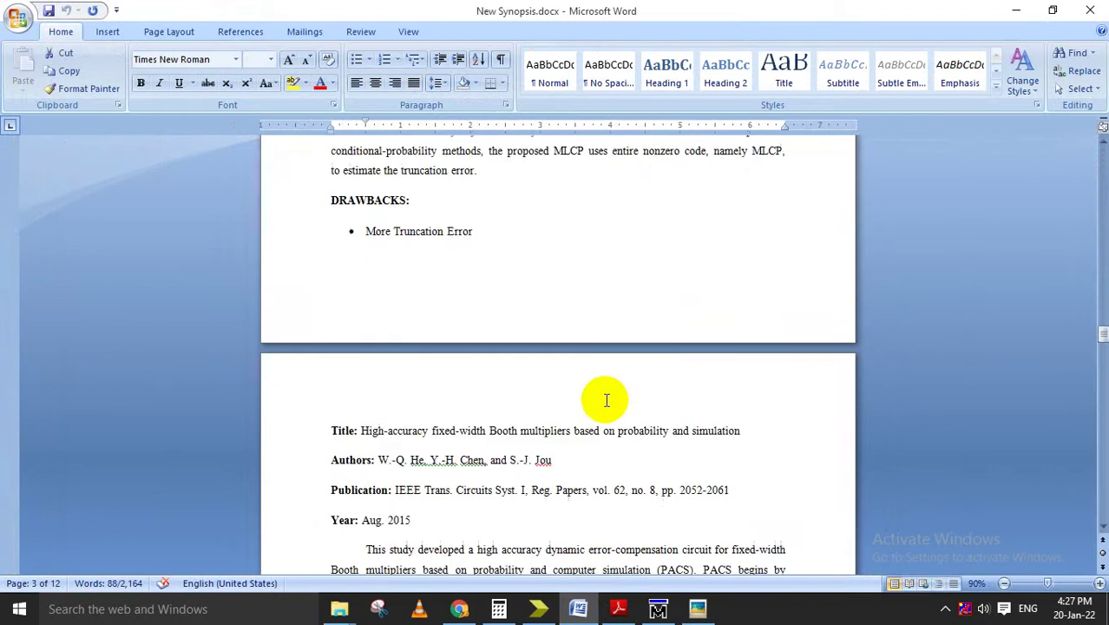
scroll(606, 400, down, 10)
scroll(607, 391, down, 8)
scroll(614, 396, up, 1)
click(568, 421)
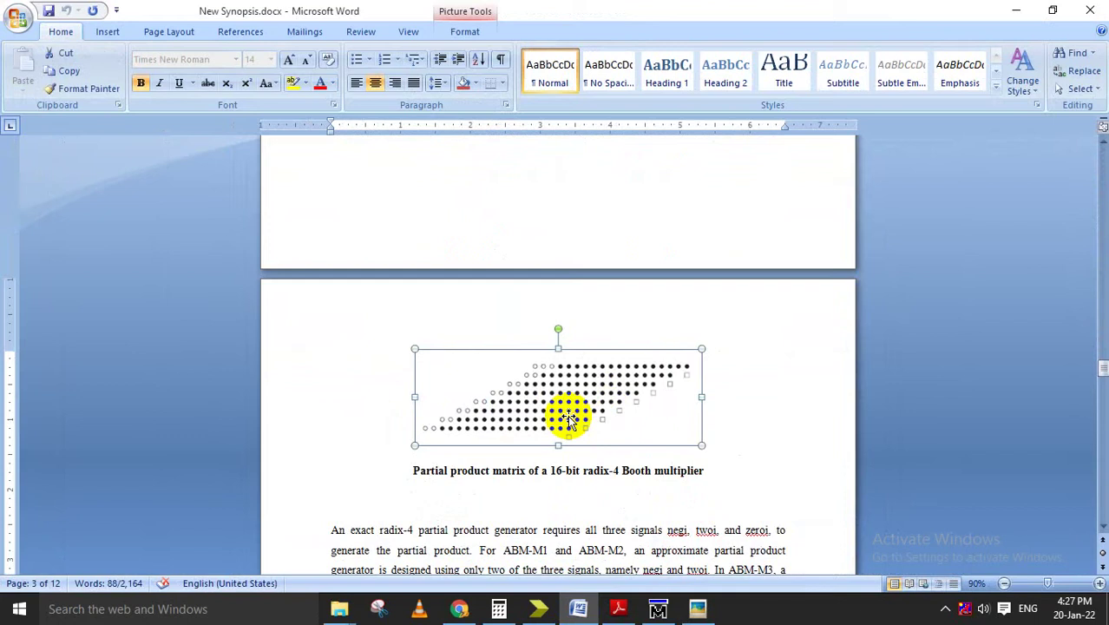
scroll(552, 401, down, 7)
scroll(447, 384, down, 10)
scroll(448, 384, down, 5)
scroll(452, 384, up, 1)
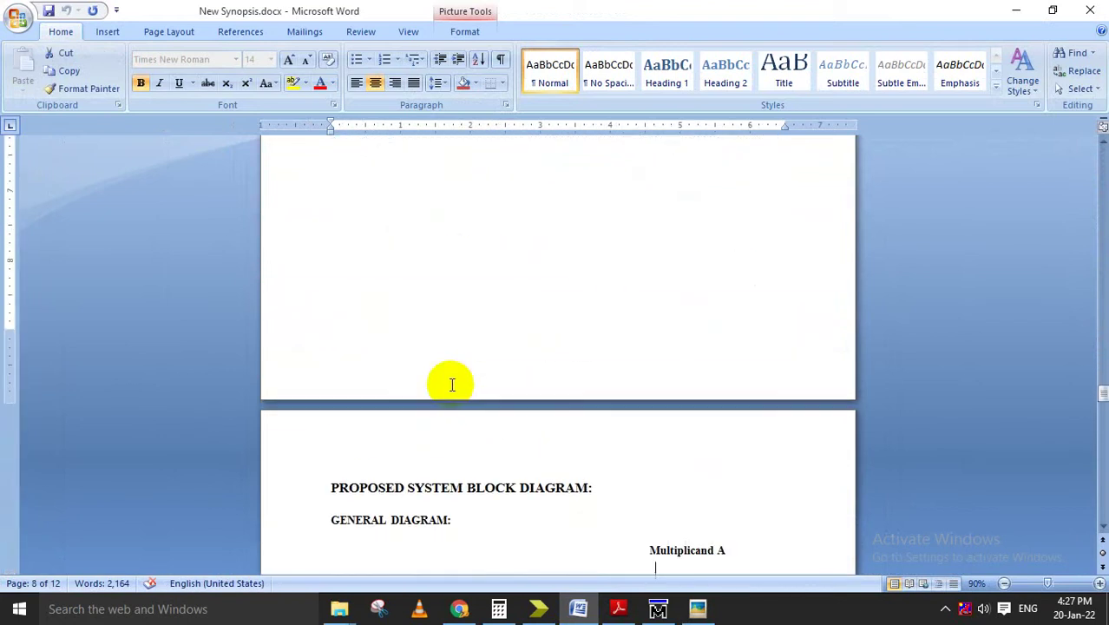
scroll(446, 384, down, 6)
scroll(579, 360, up, 1)
scroll(572, 337, down, 3)
click(584, 318)
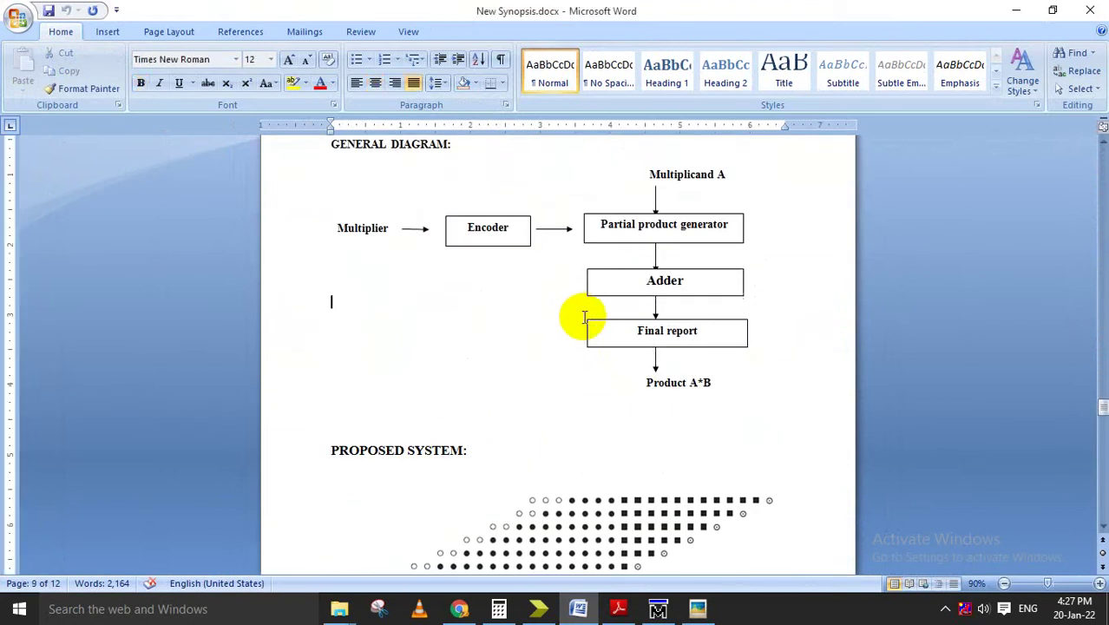
- Scroll to the final page's Modification section and three modified titles, then clear the selection
scroll(520, 354, down, 6)
scroll(514, 347, down, 3)
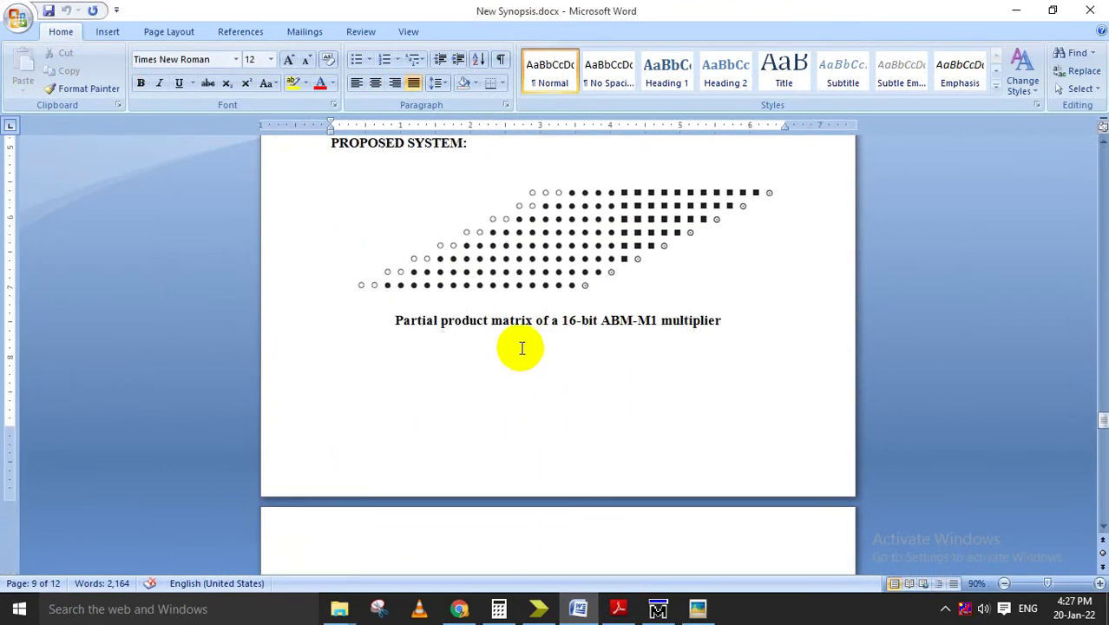
scroll(569, 278, down, 2)
scroll(570, 293, down, 8)
scroll(568, 294, down, 4)
scroll(569, 292, down, 3)
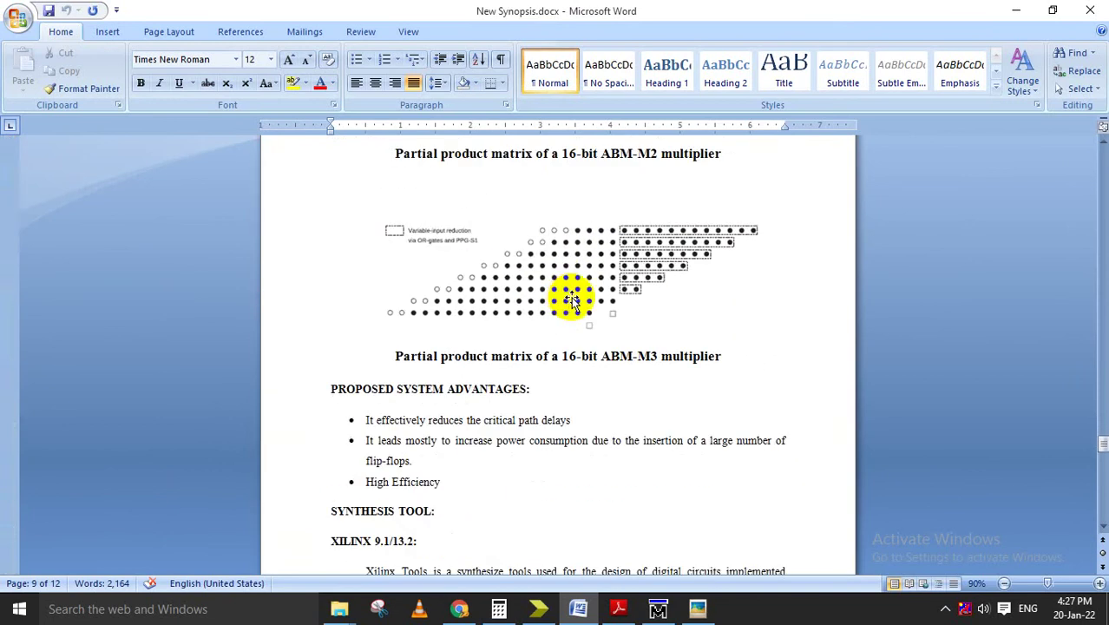
scroll(573, 295, down, 3)
scroll(526, 299, down, 4)
scroll(525, 297, down, 4)
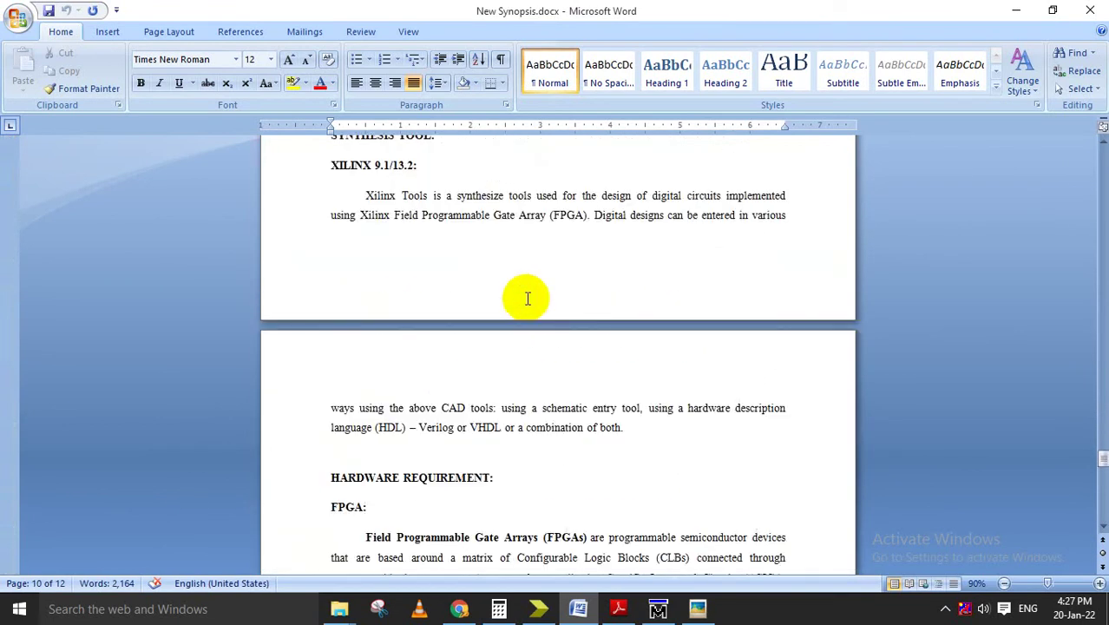
scroll(525, 298, down, 1)
scroll(526, 299, down, 7)
scroll(526, 295, down, 3)
scroll(524, 288, down, 5)
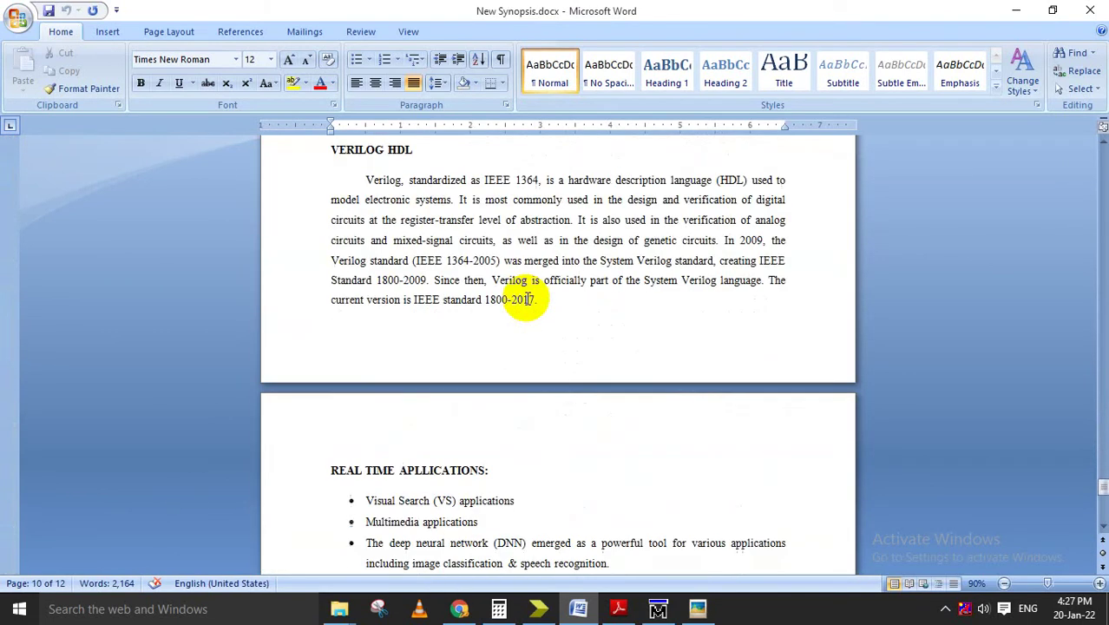
scroll(524, 290, down, 6)
scroll(466, 274, down, 3)
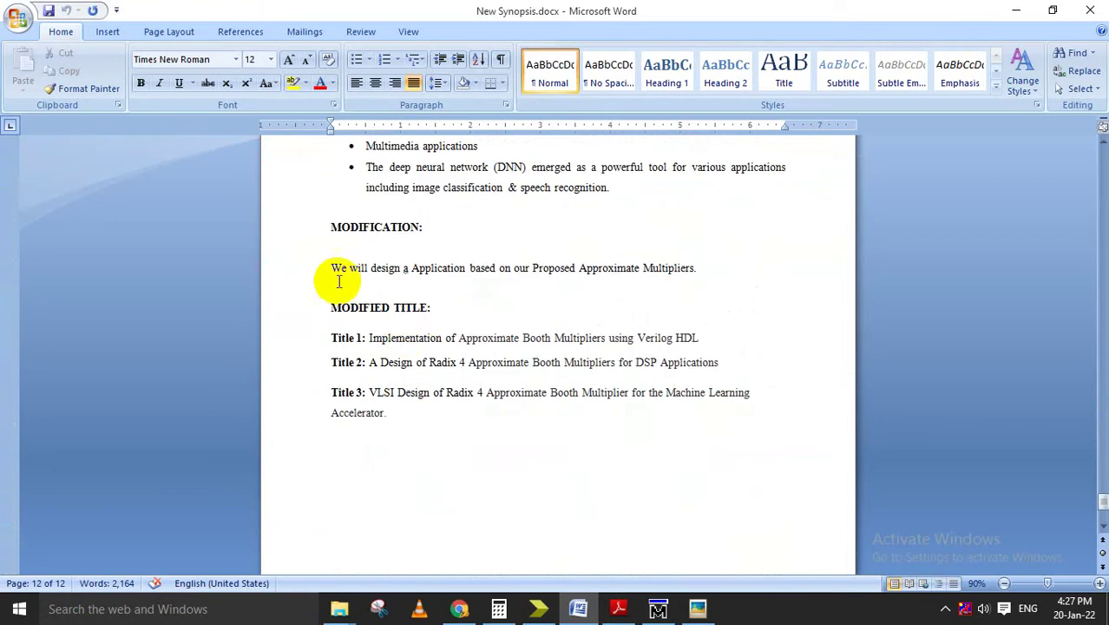
drag(350, 269, 539, 345)
scroll(445, 341, down, 2)
click(537, 369)
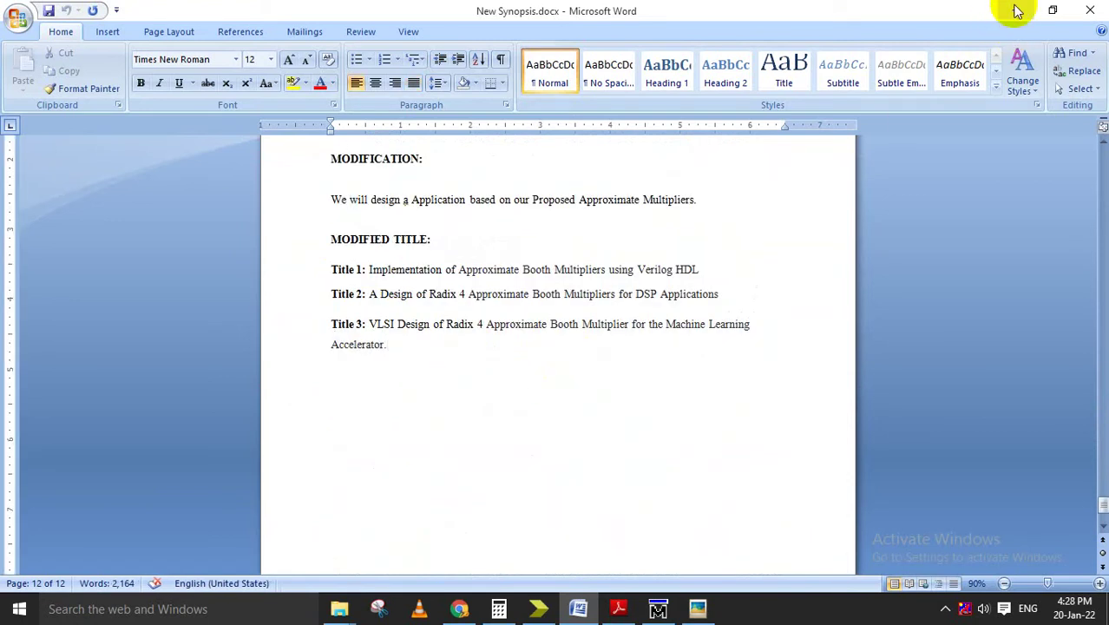
- Minimize the synopsis document and view the open picture full screen
click(1016, 10)
double_click(598, 305)
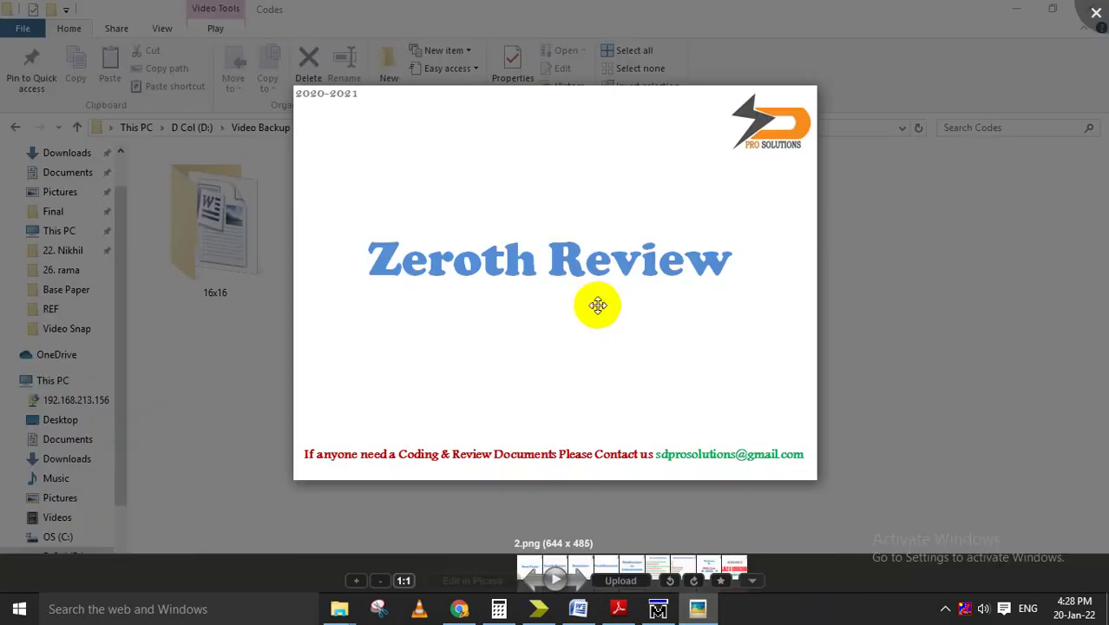
scroll(613, 305, down, 1)
scroll(557, 372, down, 1)
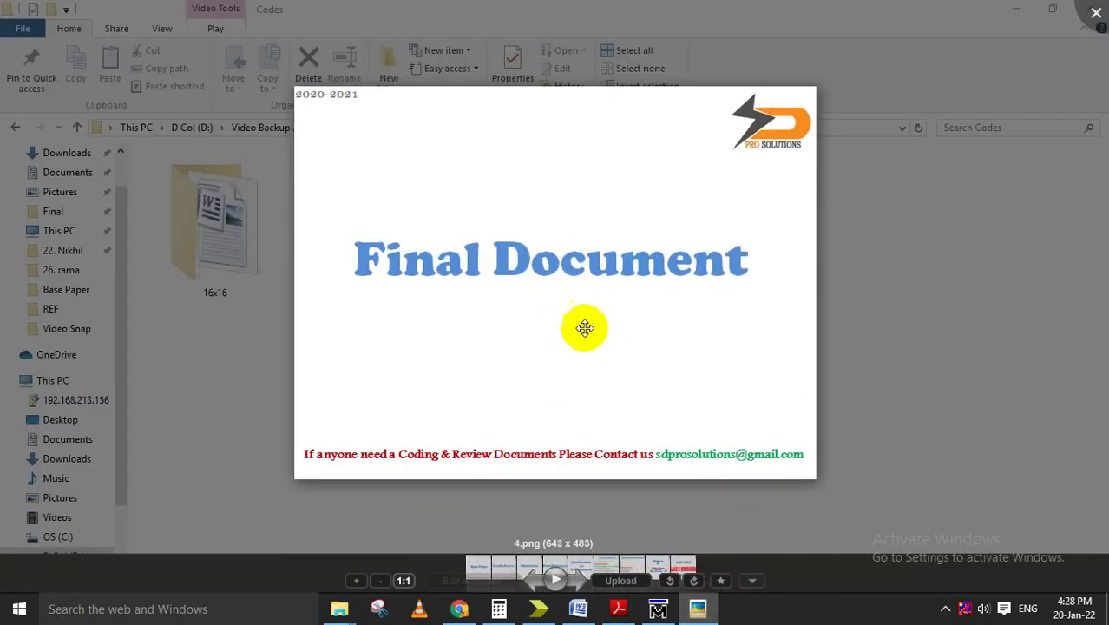
- From the Codes Explorer window, go up and open Final Doc.docx in the Final Doc folder
click(340, 608)
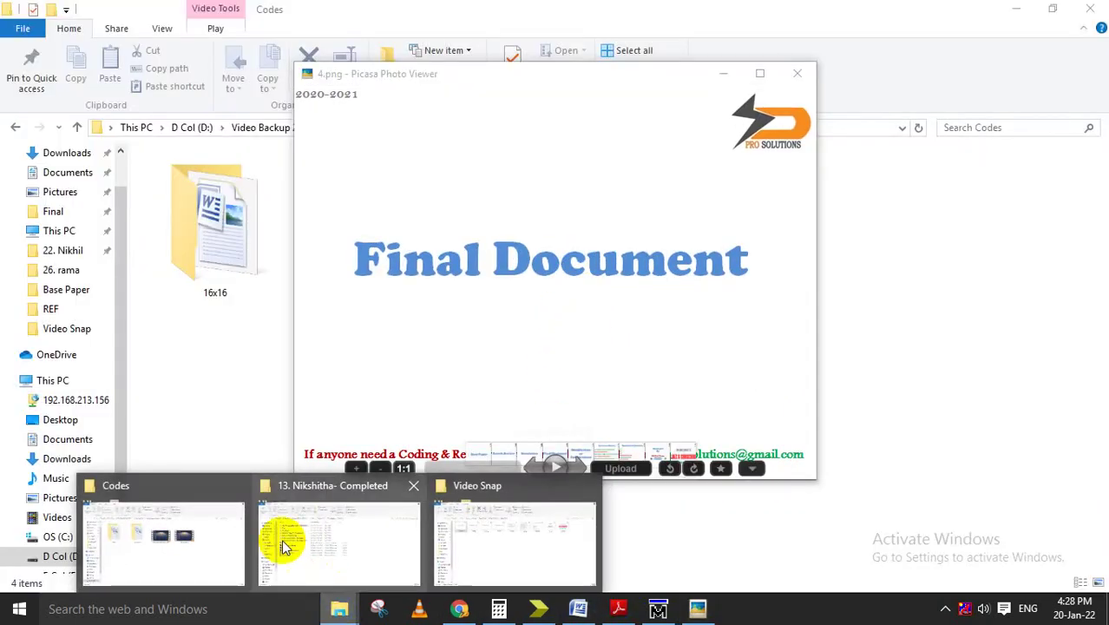
click(176, 555)
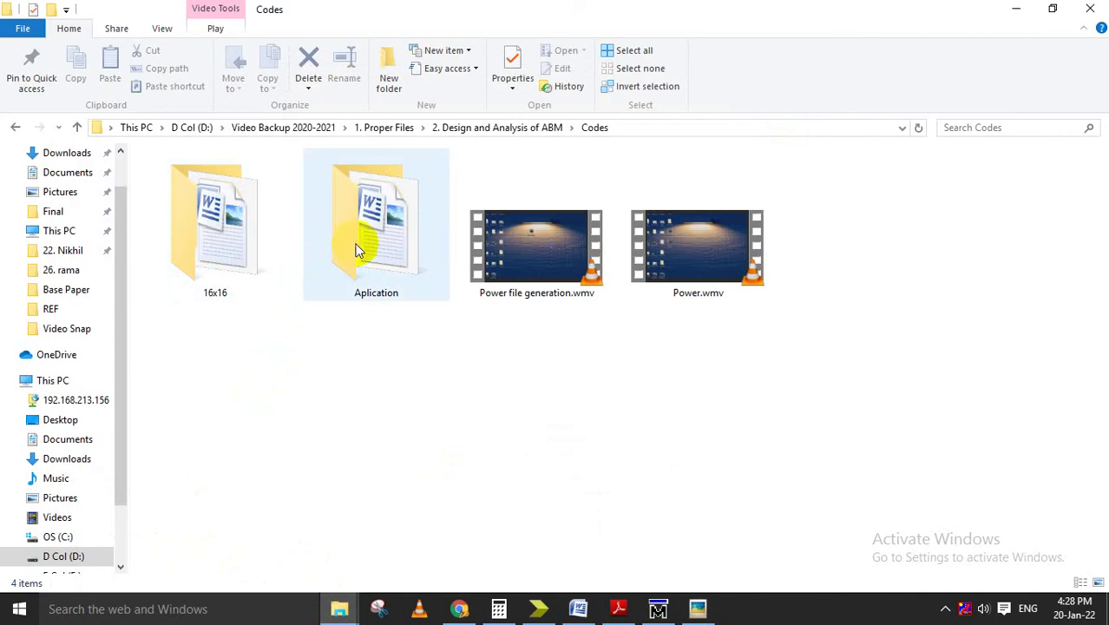
key(alt+Up)
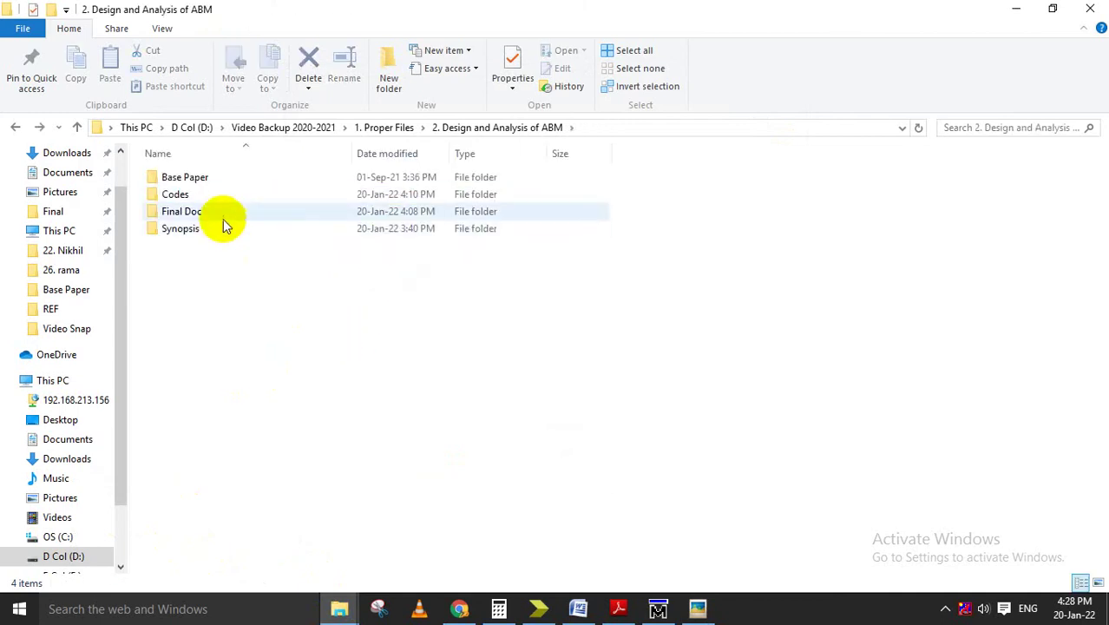
double_click(218, 212)
double_click(210, 178)
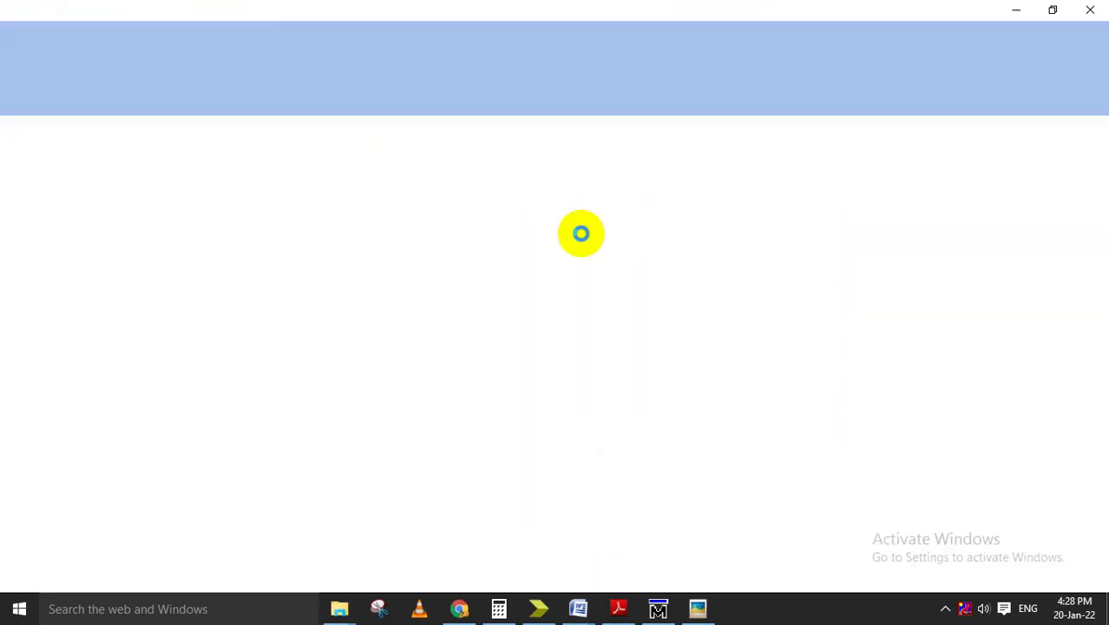
- Scroll from the abstract down to the Four Tap FIR Filter figure and select it
scroll(555, 278, down, 10)
scroll(607, 316, down, 10)
scroll(850, 304, down, 10)
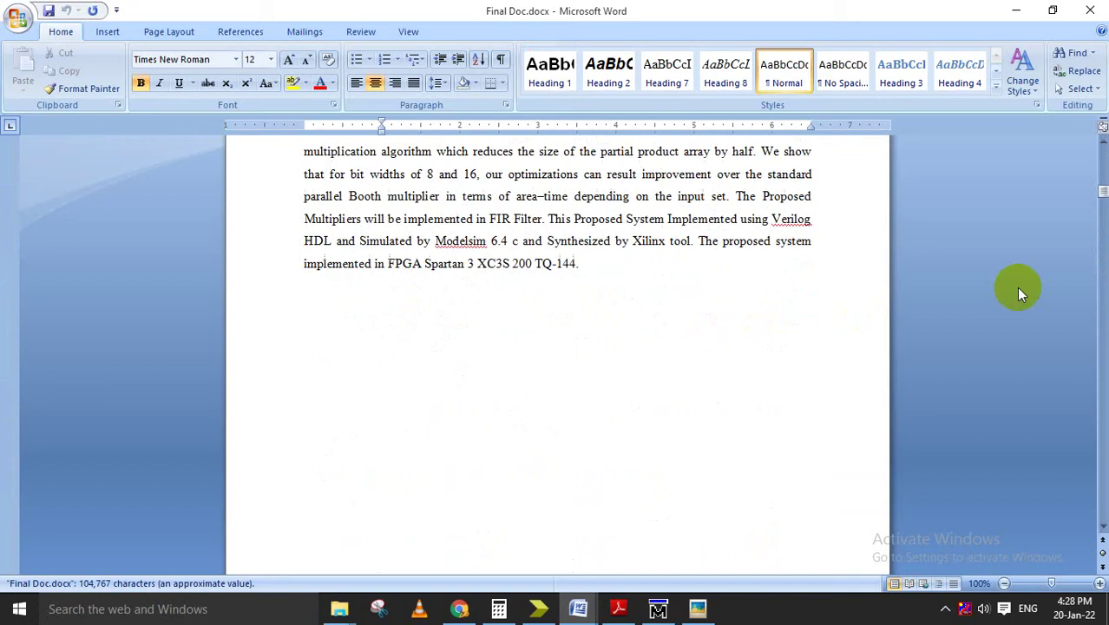
scroll(1058, 303, down, 5)
drag(1104, 321, 1100, 464)
scroll(1024, 386, down, 6)
scroll(1013, 371, up, 1)
scroll(619, 389, up, 4)
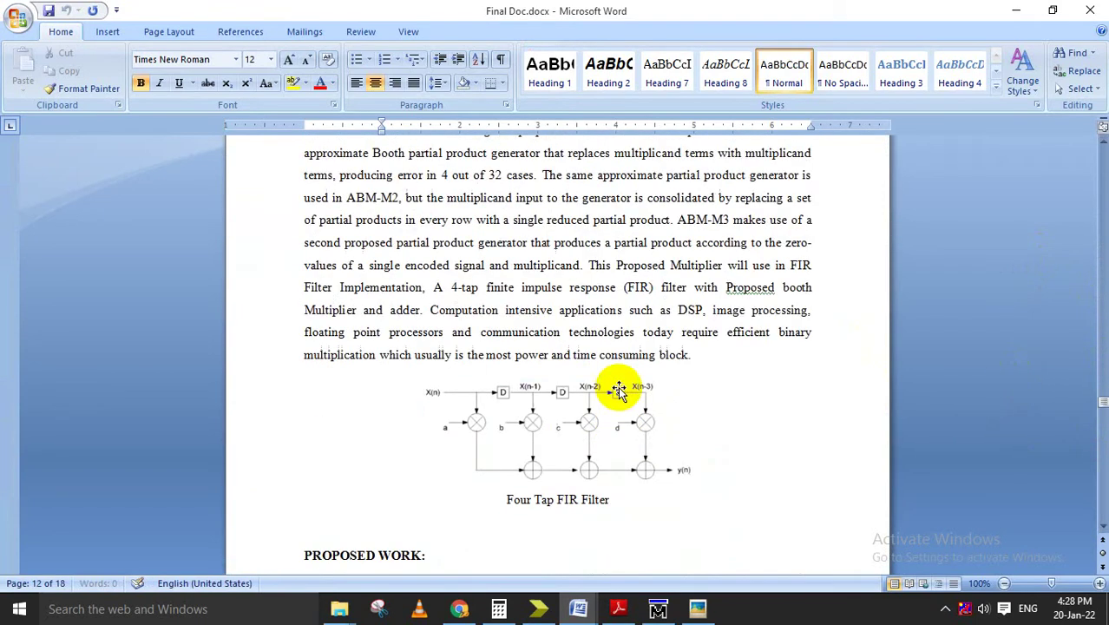
click(524, 437)
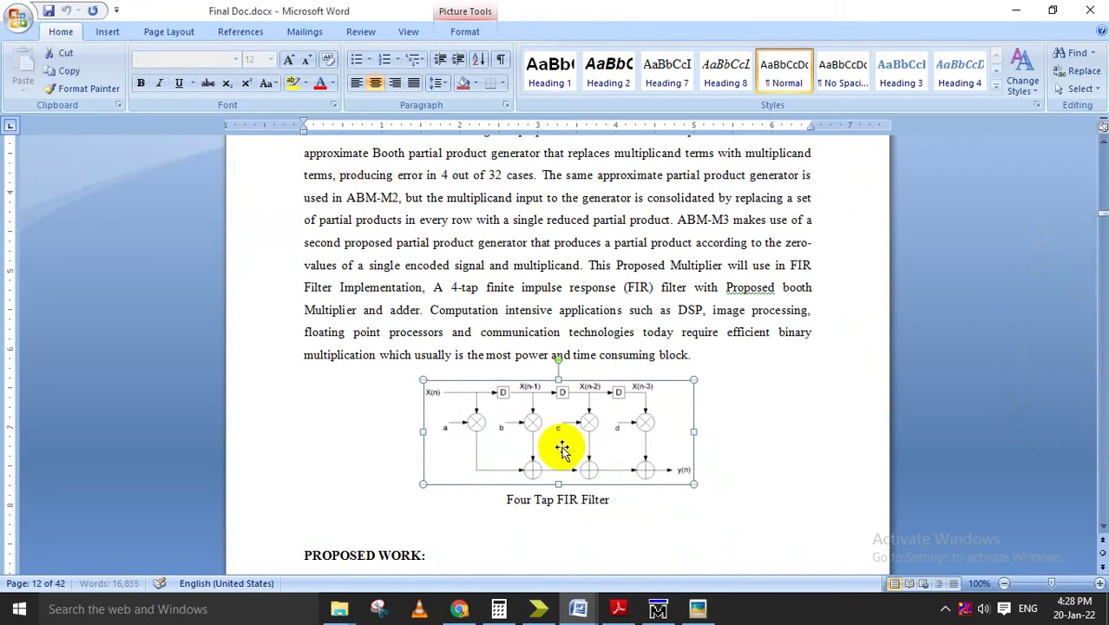
- Scroll further down through the body of the final report
scroll(580, 447, down, 2)
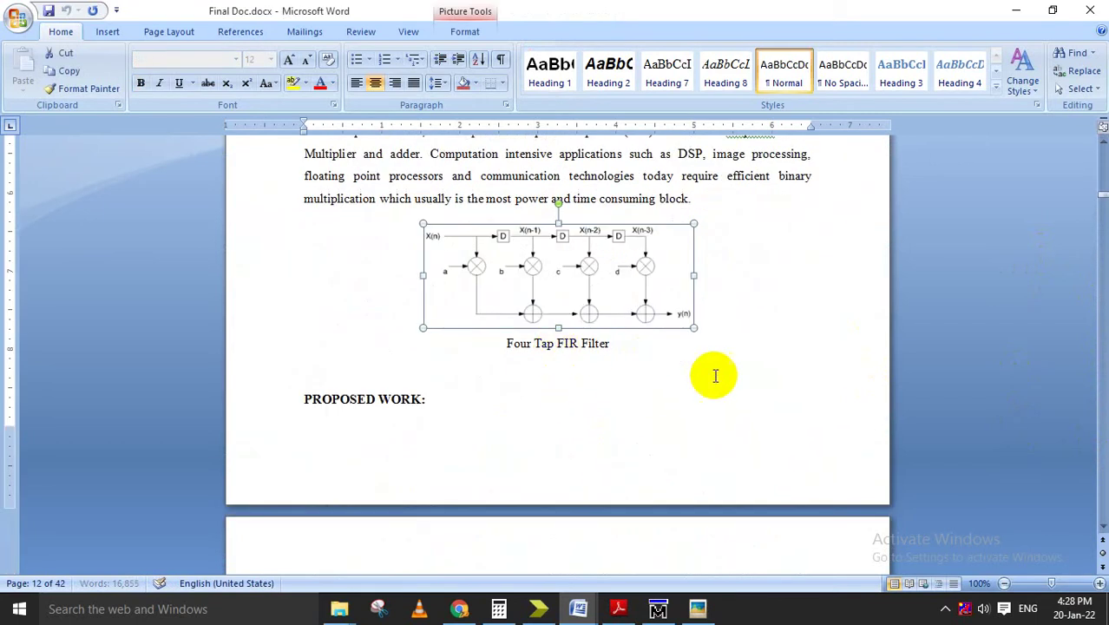
scroll(1084, 425, down, 5)
scroll(535, 400, down, 5)
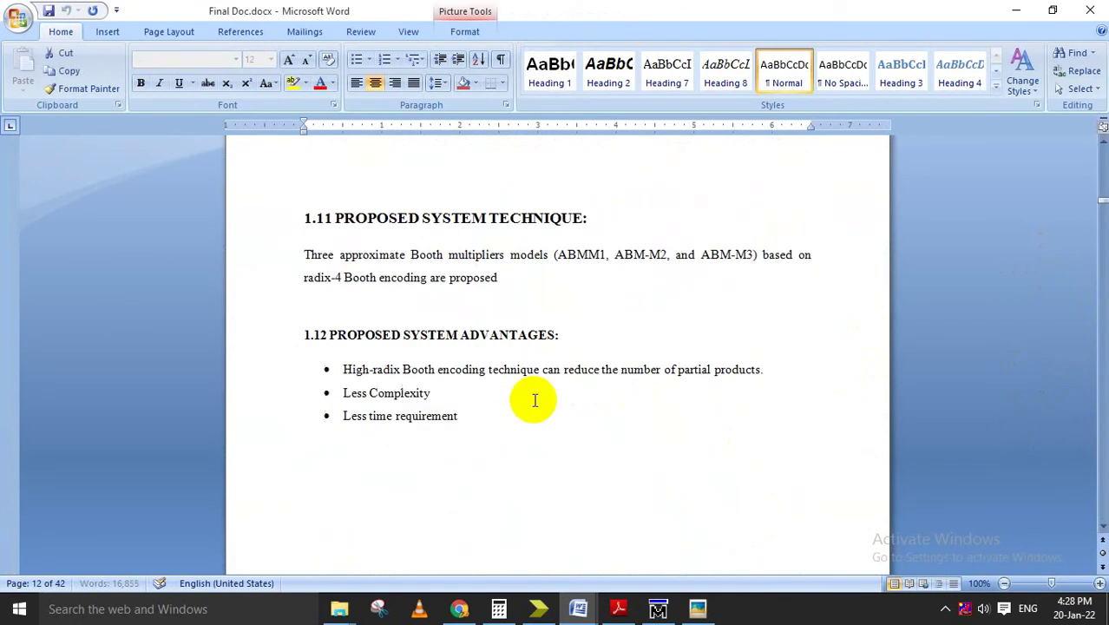
scroll(535, 400, down, 4)
scroll(560, 371, down, 5)
scroll(549, 352, down, 4)
scroll(555, 351, down, 1)
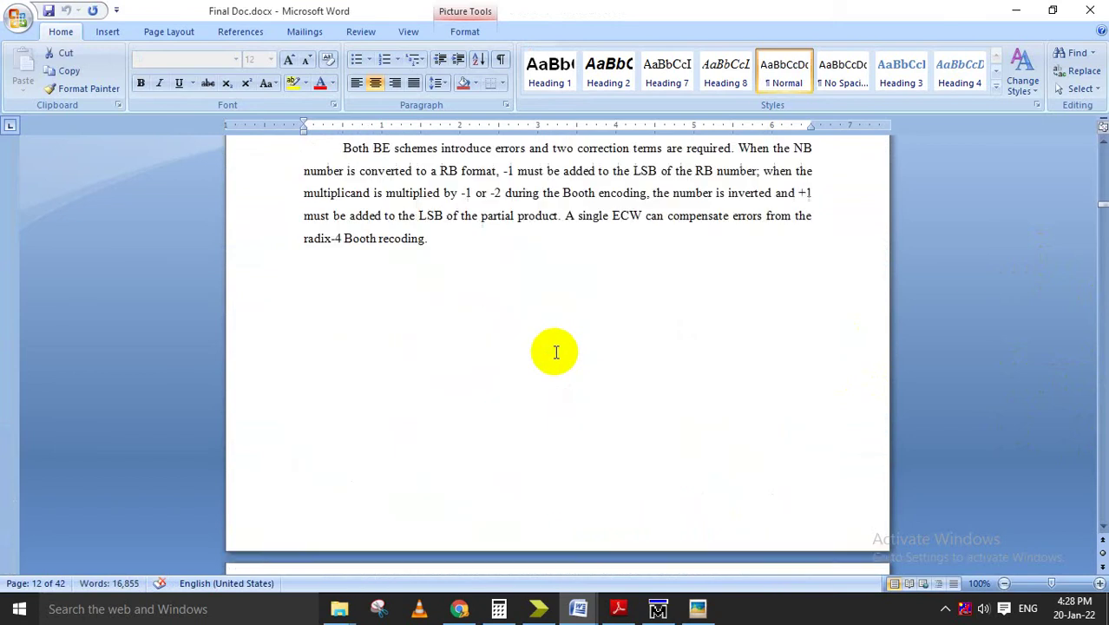
scroll(941, 210, down, 5)
scroll(1049, 278, down, 6)
scroll(876, 255, down, 5)
scroll(1011, 361, down, 4)
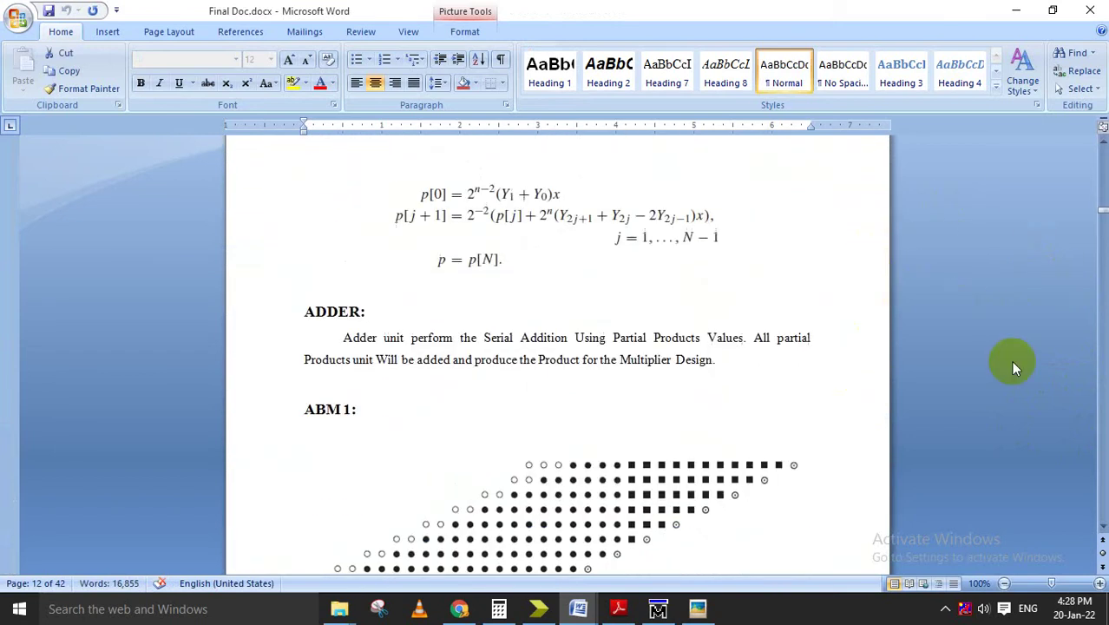
scroll(1098, 451, down, 5)
scroll(1100, 454, down, 5)
scroll(1100, 454, down, 5)
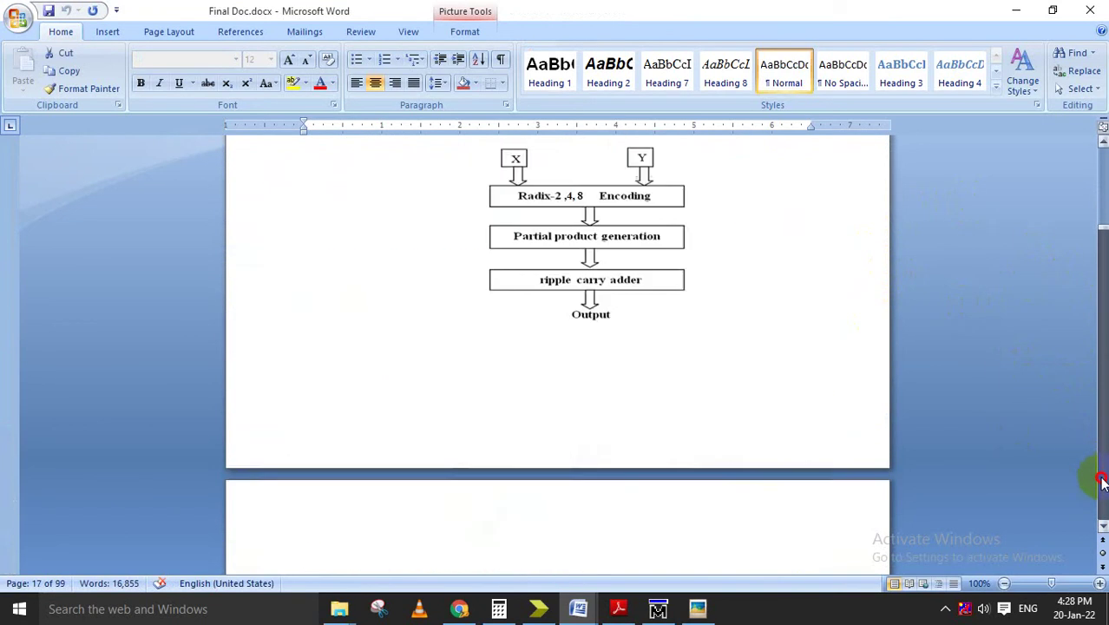
scroll(1102, 485, down, 4)
scroll(1103, 508, down, 5)
scroll(1102, 507, down, 5)
scroll(1103, 508, down, 5)
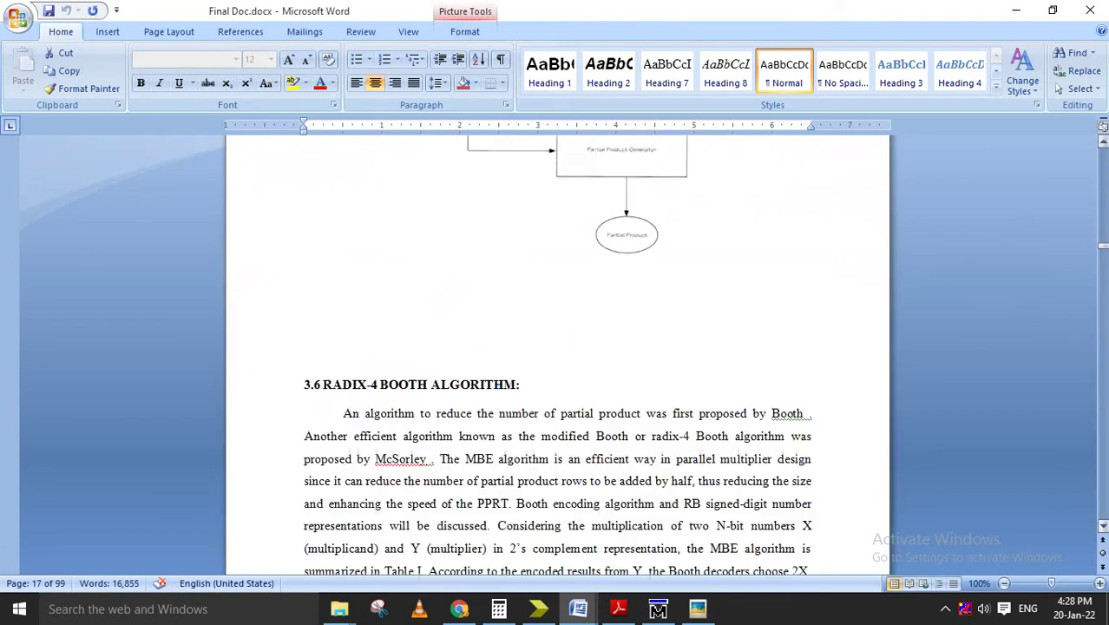
- Page back and forth until the 8.5 Comparison table of ABM multipliers is in view
drag(1100, 247, 1069, 470)
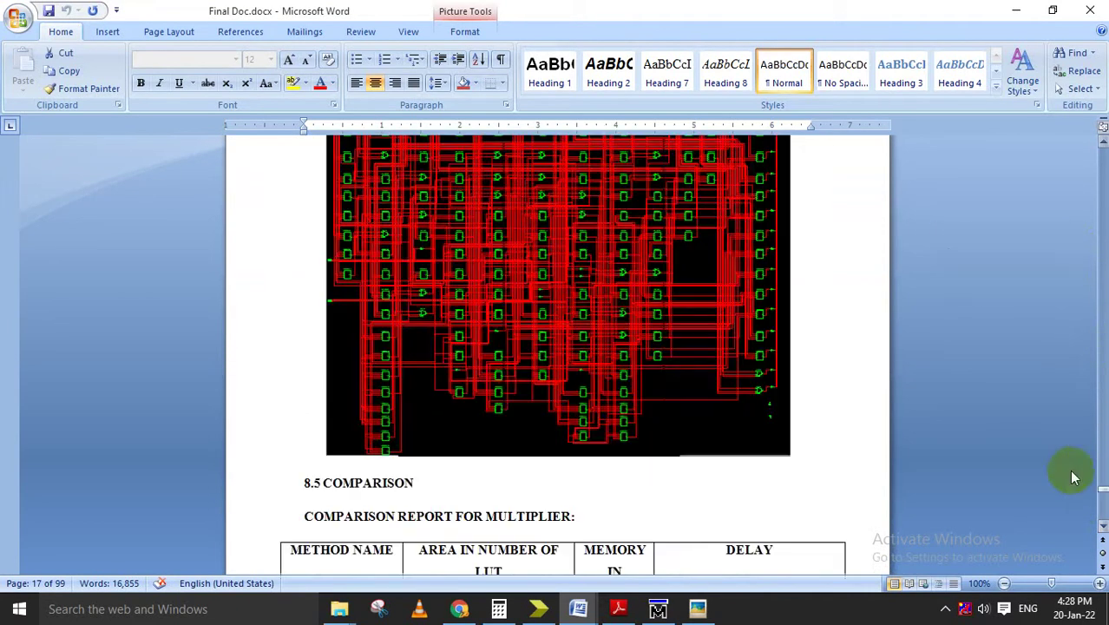
scroll(705, 362, up, 3)
scroll(779, 314, up, 5)
scroll(592, 312, up, 5)
scroll(586, 312, up, 5)
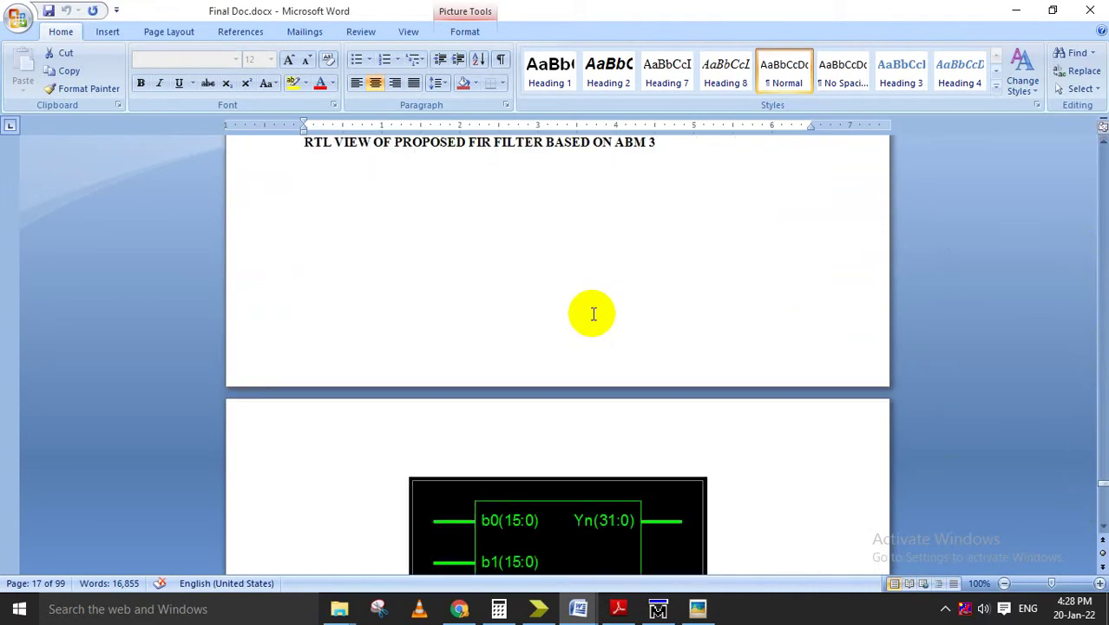
scroll(572, 311, up, 5)
scroll(574, 309, up, 5)
scroll(577, 307, up, 5)
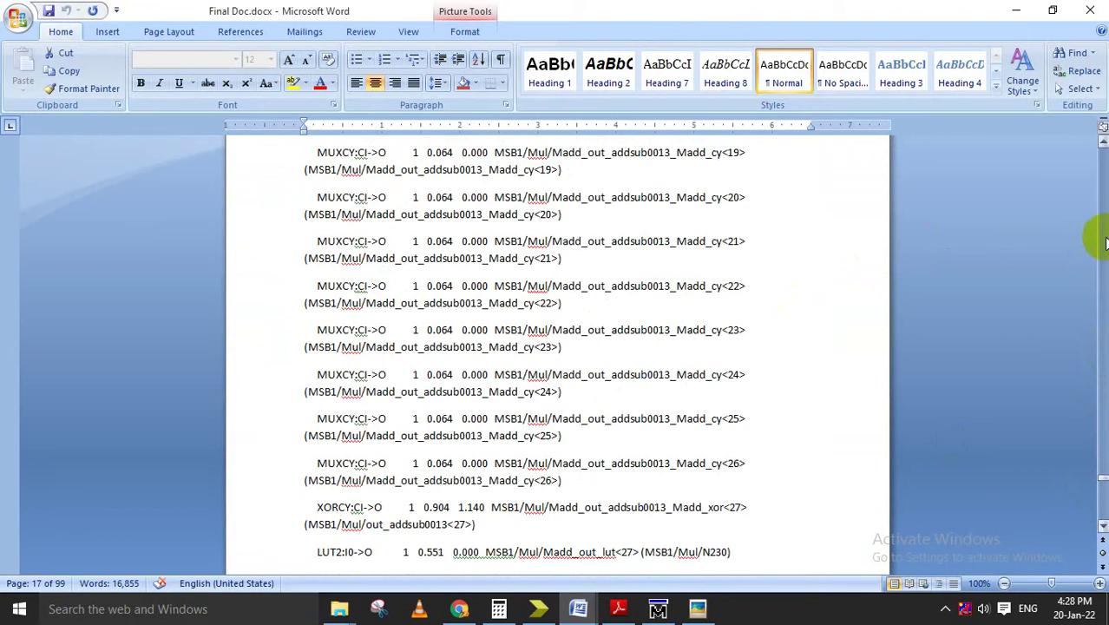
scroll(1097, 440, down, 5)
scroll(1096, 500, down, 4)
click(1101, 499)
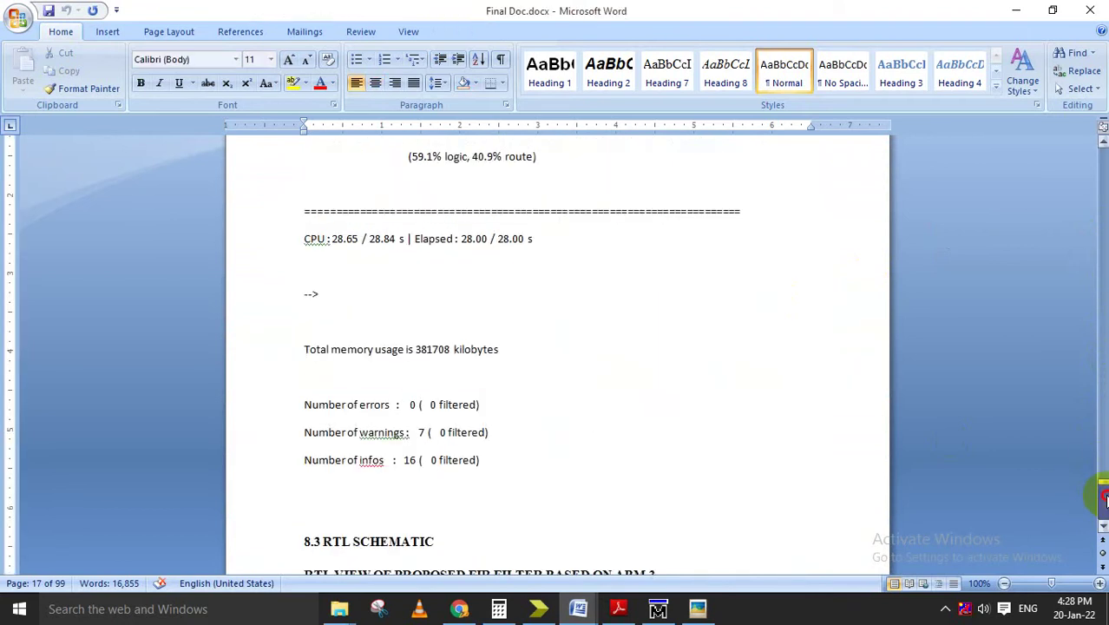
scroll(664, 352, down, 2)
scroll(606, 314, up, 10)
scroll(372, 318, up, 5)
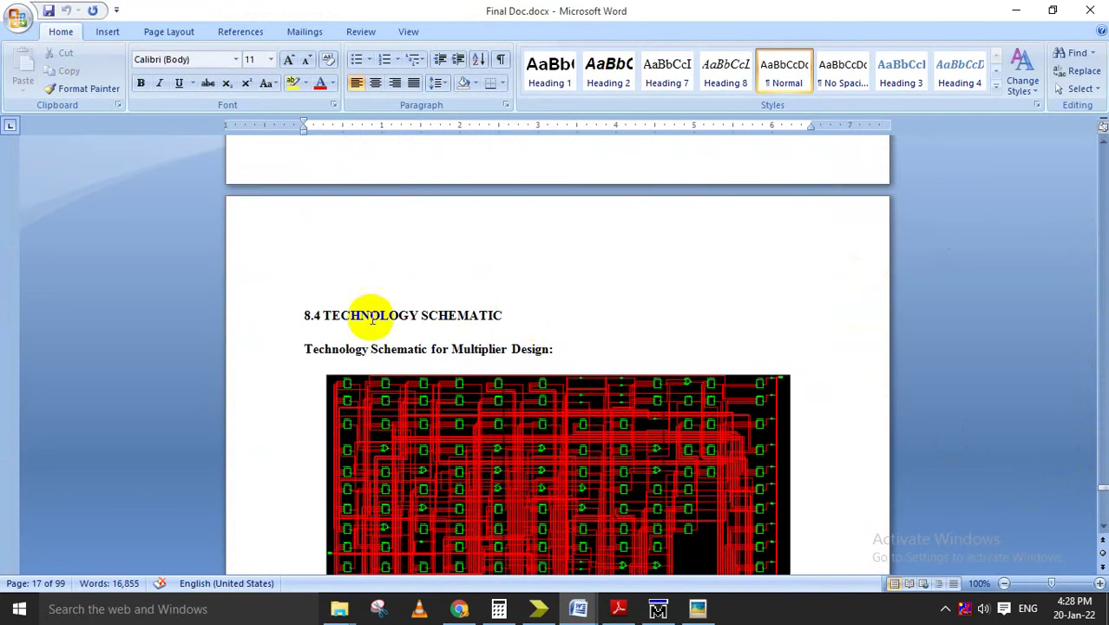
scroll(372, 319, down, 5)
scroll(639, 277, down, 7)
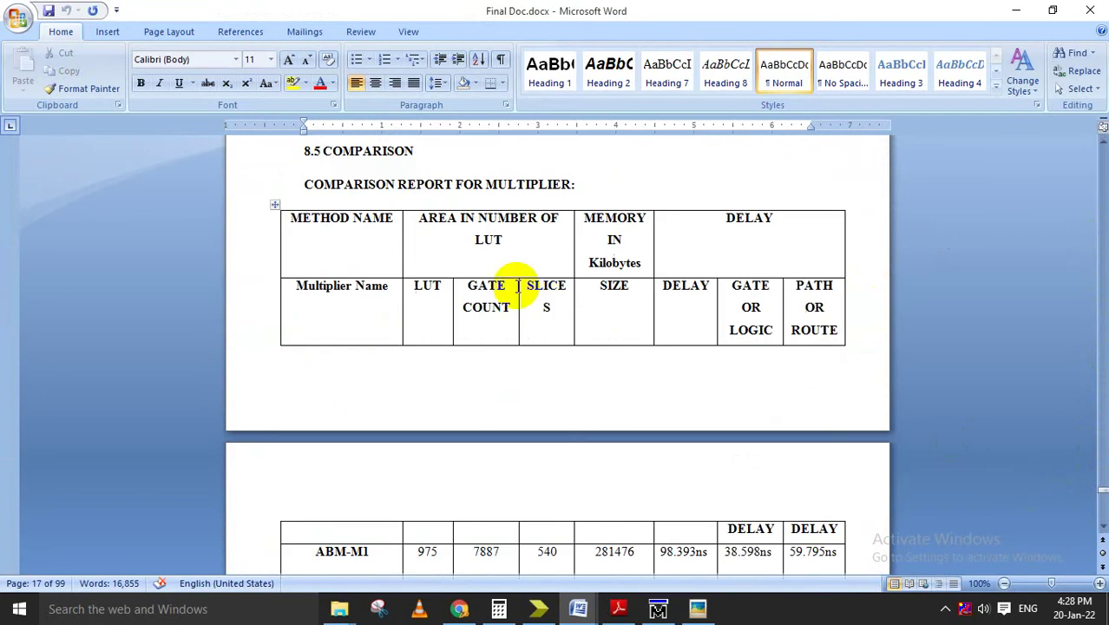
- Select the multiplier comparison table and scroll to the FIR ABM-M1 gate count value
click(273, 204)
scroll(364, 335, down, 3)
scroll(348, 460, down, 1)
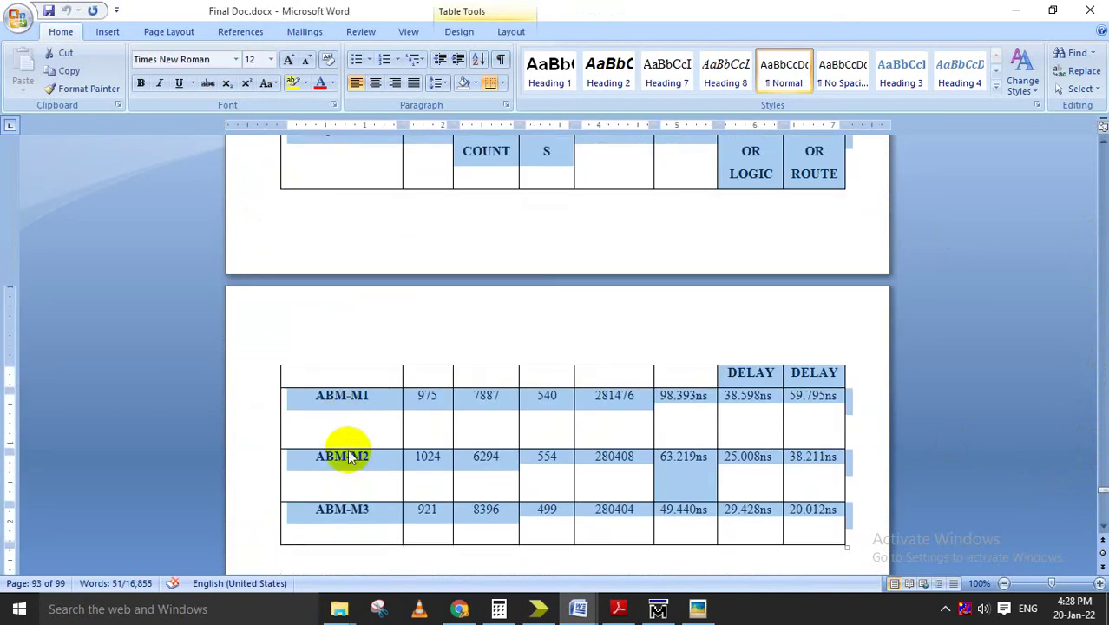
scroll(351, 469, down, 1)
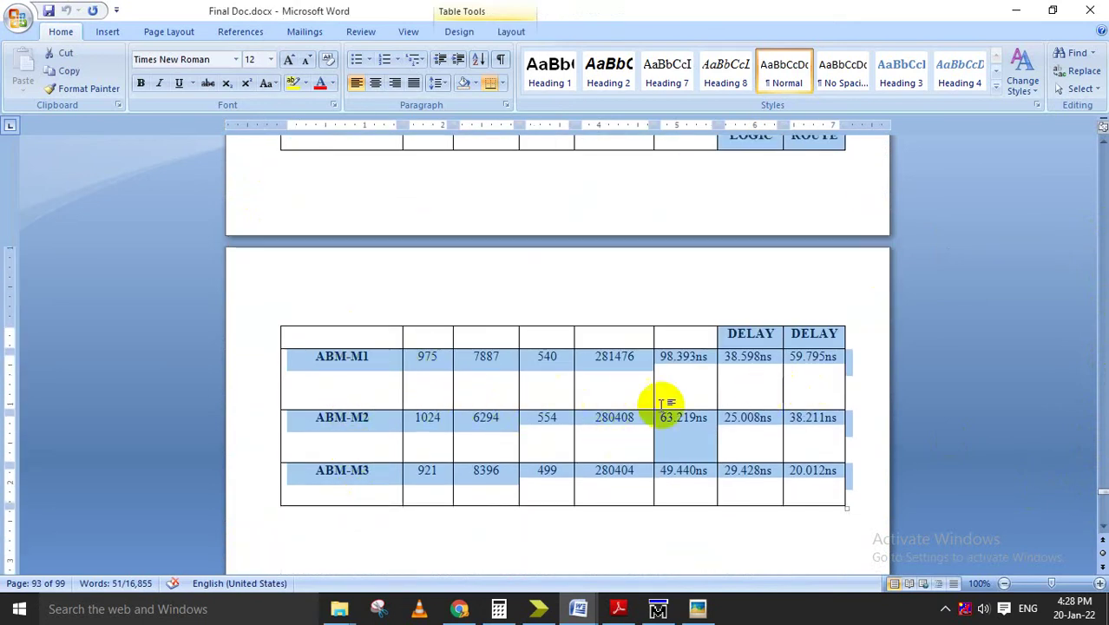
scroll(607, 395, up, 8)
scroll(638, 379, down, 4)
scroll(627, 363, down, 6)
scroll(626, 362, down, 10)
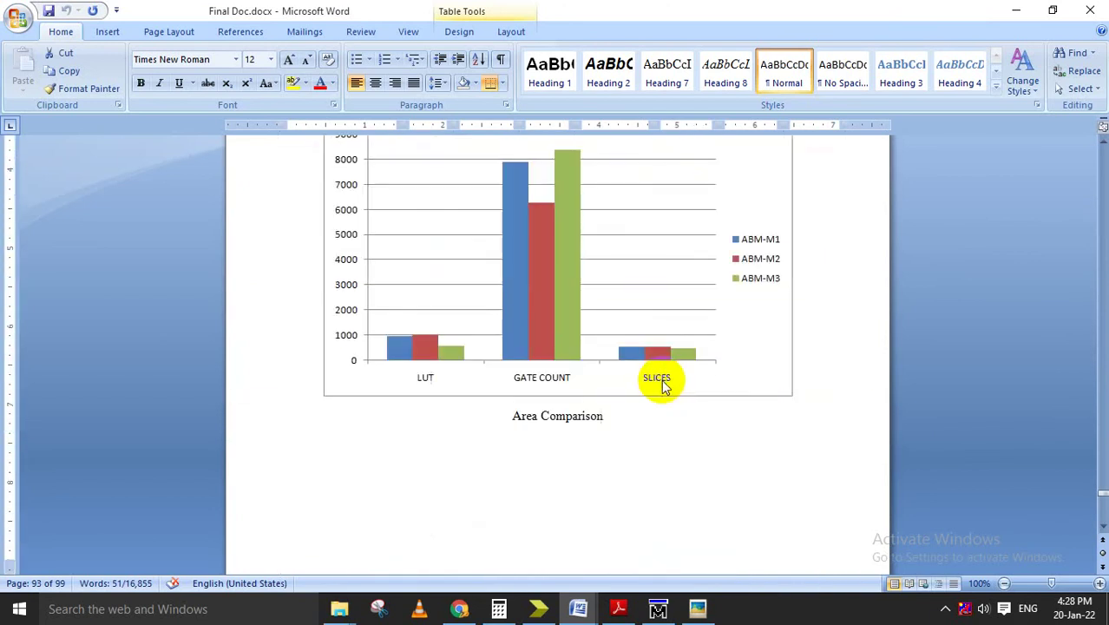
scroll(663, 380, down, 6)
scroll(638, 366, down, 10)
scroll(635, 364, down, 5)
scroll(636, 364, down, 3)
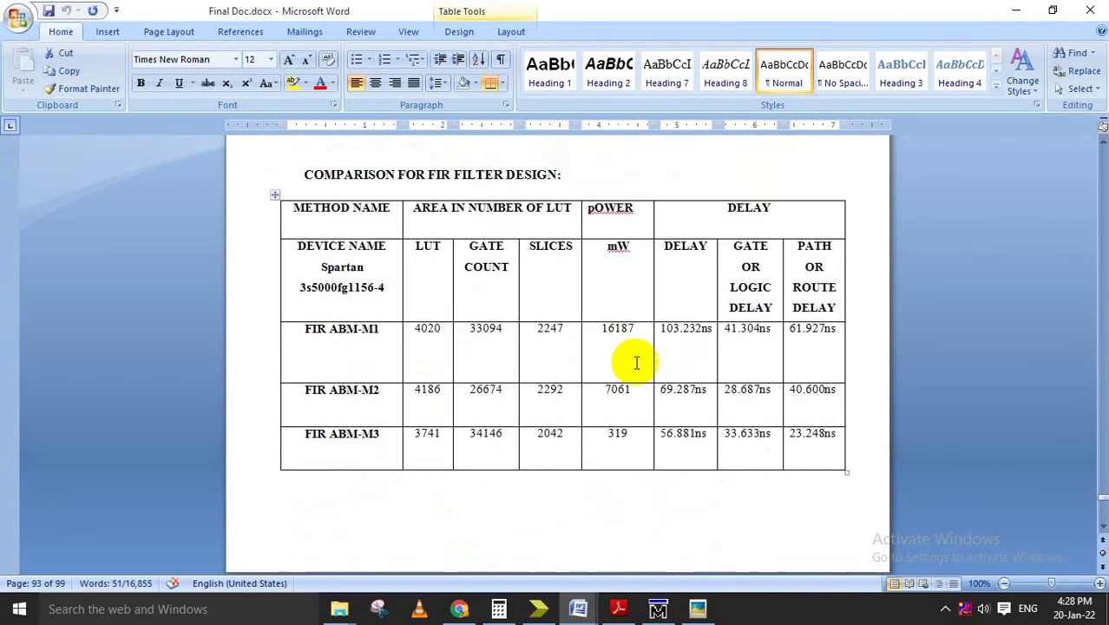
click(503, 371)
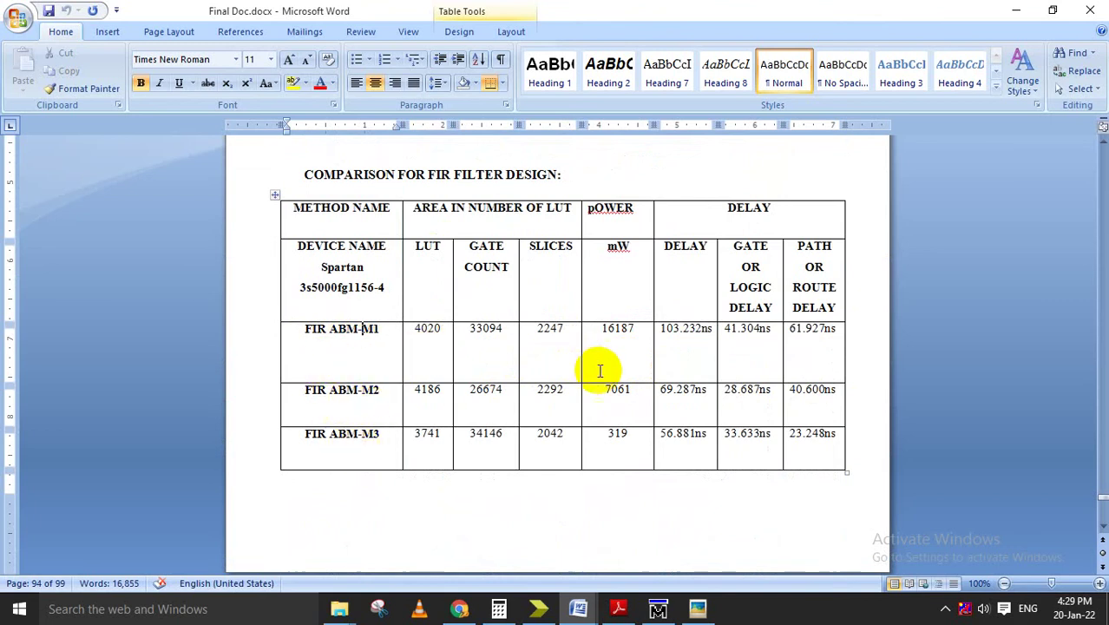
- Review the comparison charts and references, then minimize Final Doc to reveal New Synopsis
scroll(599, 373, down, 5)
scroll(590, 356, down, 10)
scroll(580, 353, down, 8)
scroll(581, 353, down, 10)
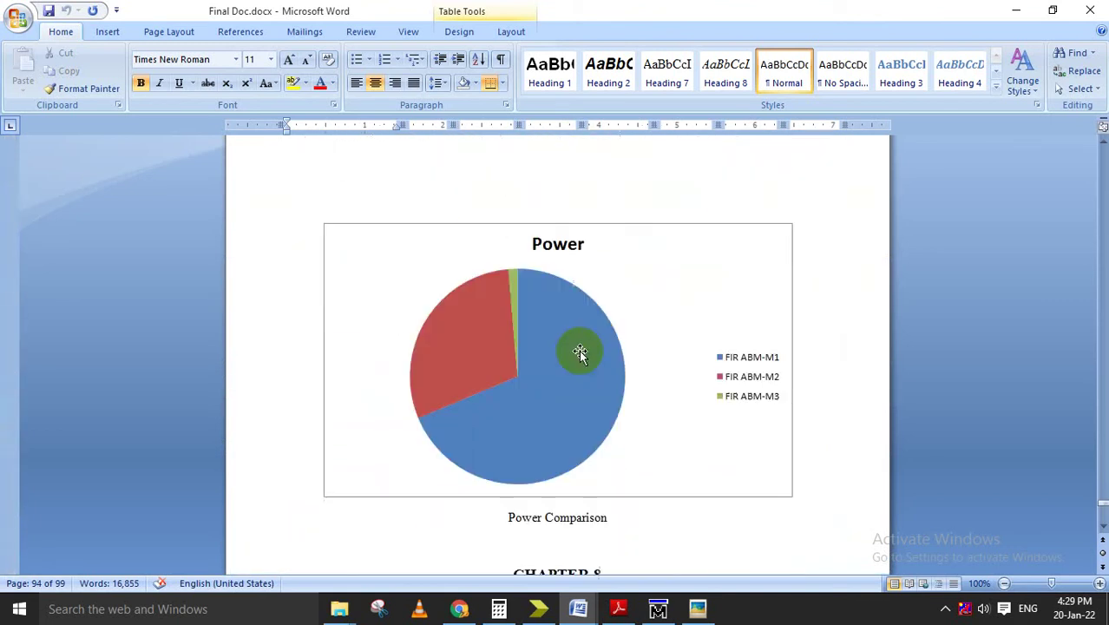
scroll(579, 352, down, 10)
scroll(630, 409, up, 10)
scroll(574, 347, up, 7)
scroll(738, 269, up, 6)
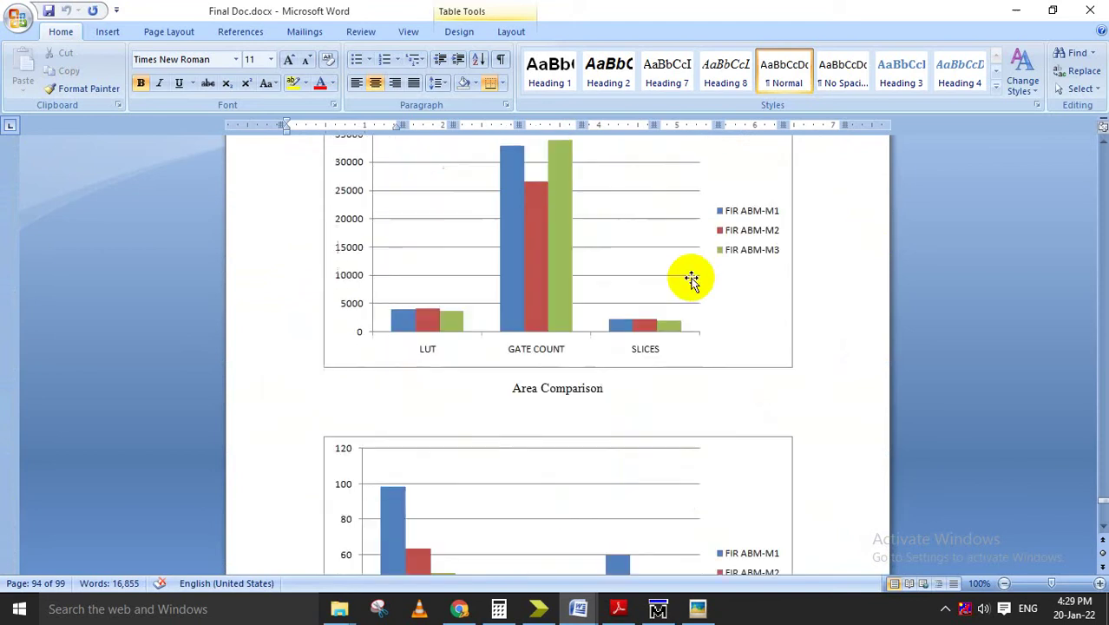
scroll(711, 290, up, 4)
scroll(735, 299, up, 6)
scroll(781, 316, up, 2)
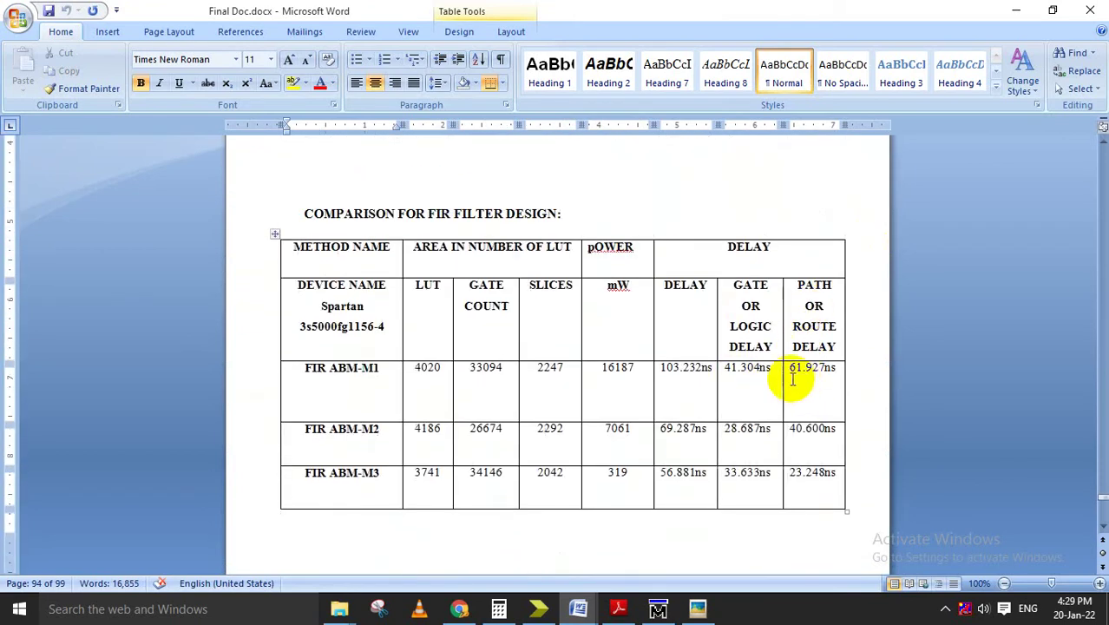
scroll(772, 375, down, 10)
scroll(694, 347, down, 5)
scroll(608, 373, down, 9)
scroll(587, 391, down, 9)
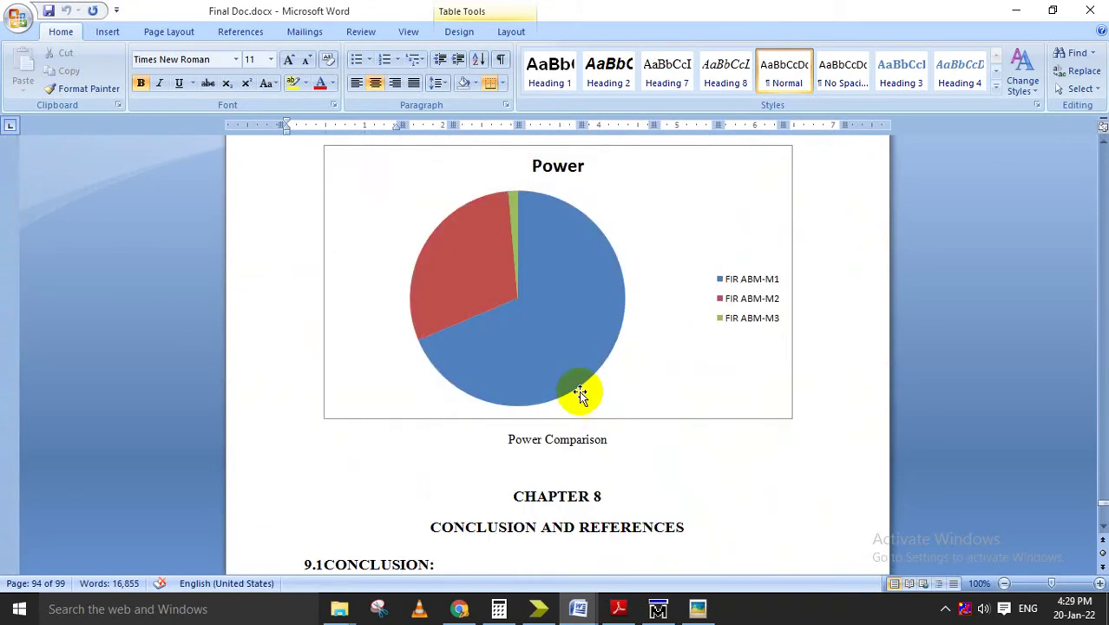
scroll(606, 347, down, 9)
scroll(643, 396, down, 9)
scroll(632, 376, down, 3)
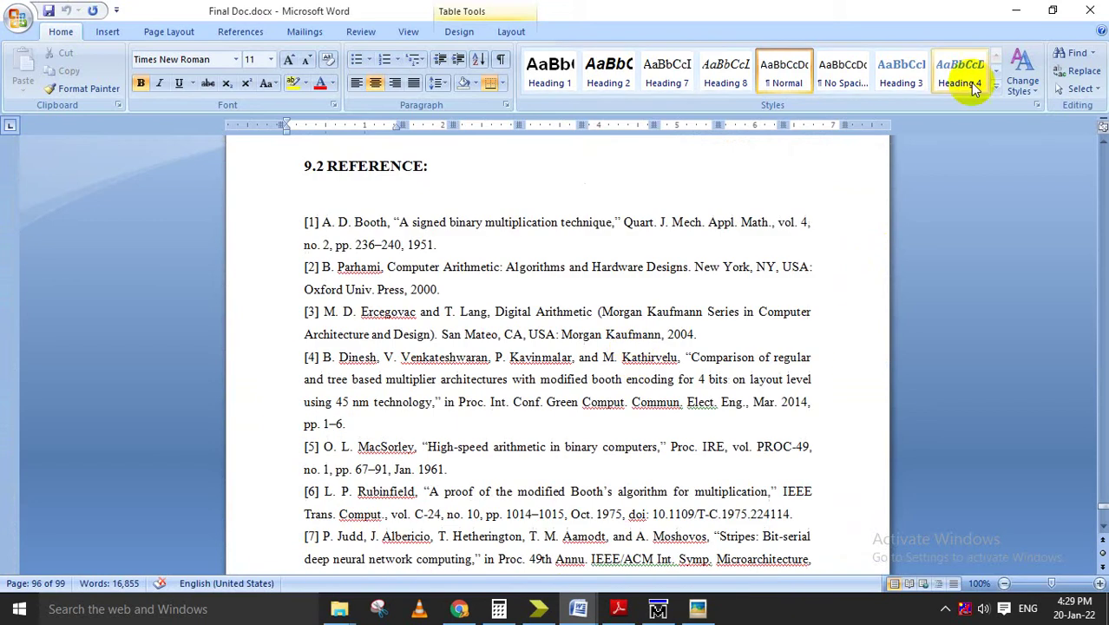
click(1016, 10)
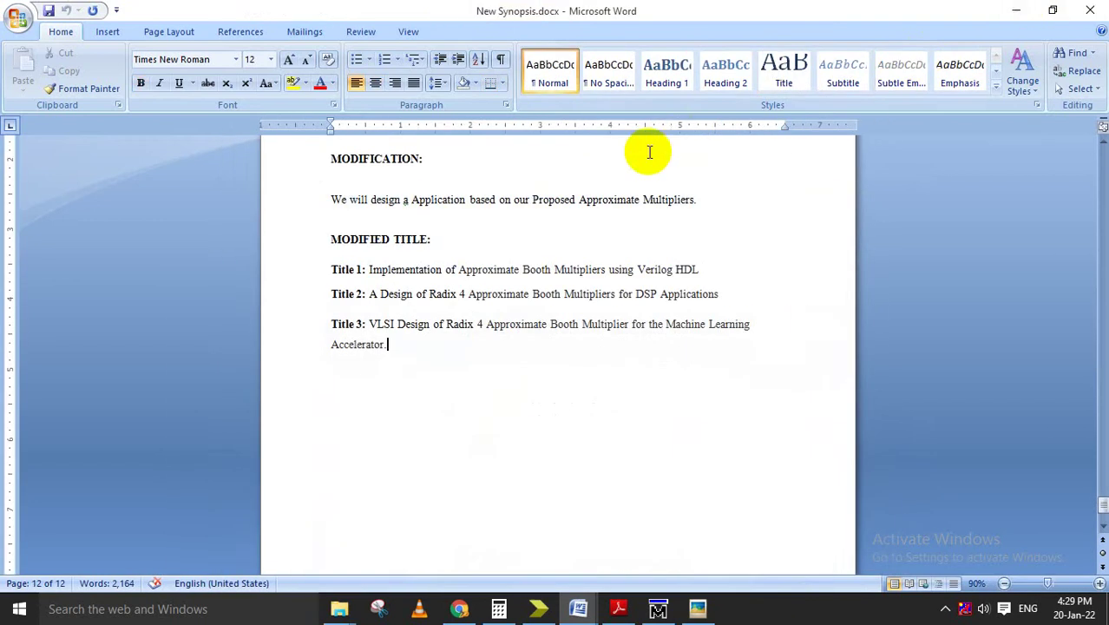
- Open FIR Filter Based on ABM-M1.v from Codes > Aplication > Radix 4 - ABM1 > Radix 4 - 16 Bit Multiplier
click(1016, 10)
key(BackSpace)
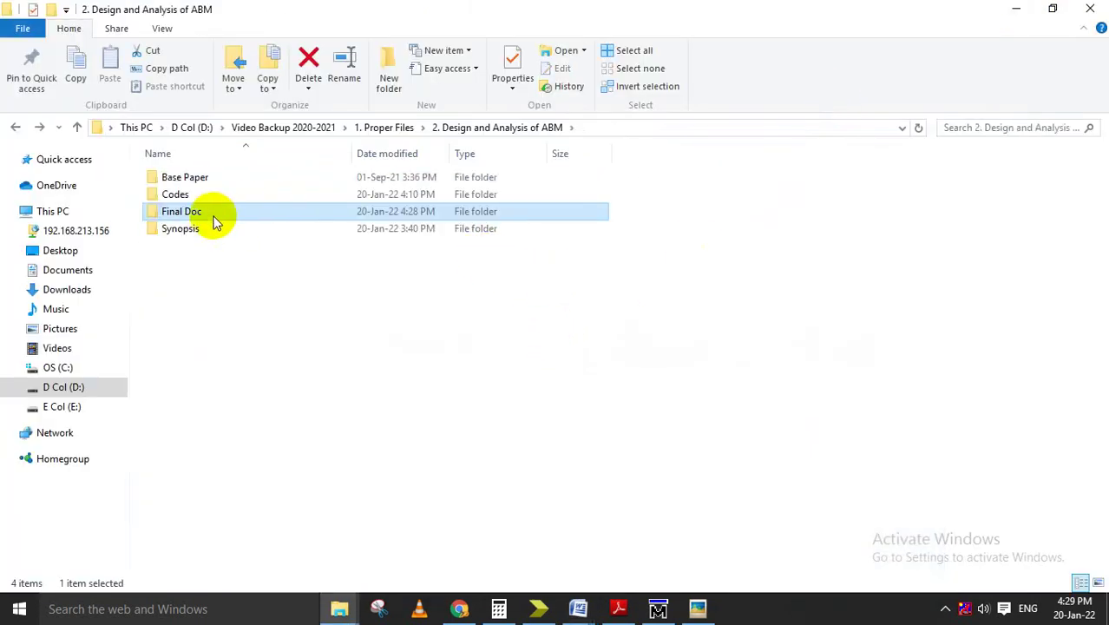
double_click(203, 193)
double_click(384, 243)
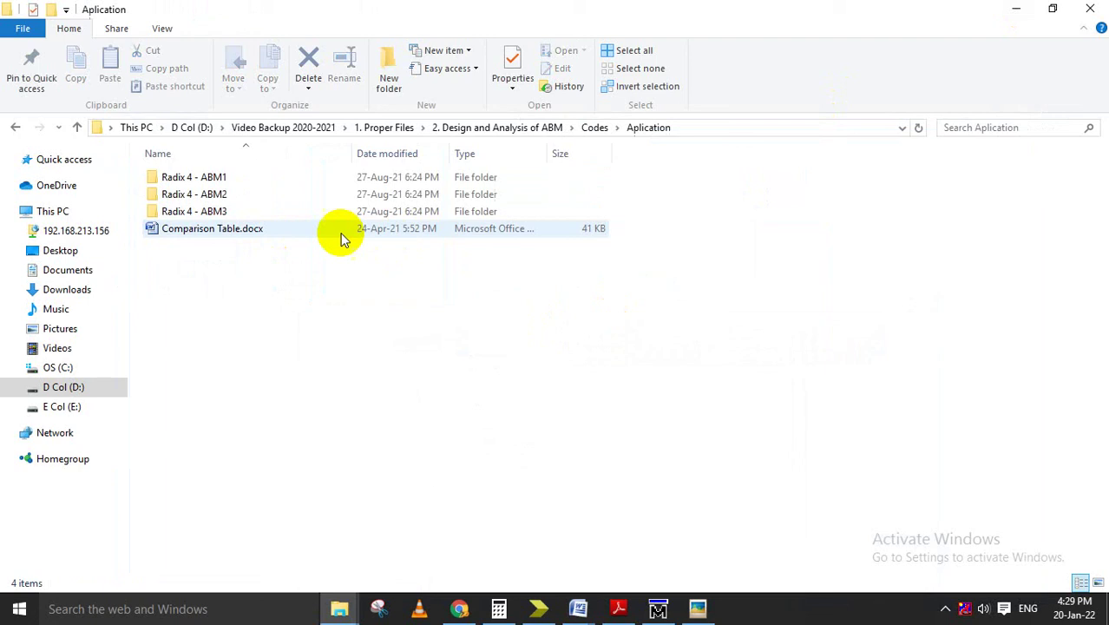
double_click(229, 178)
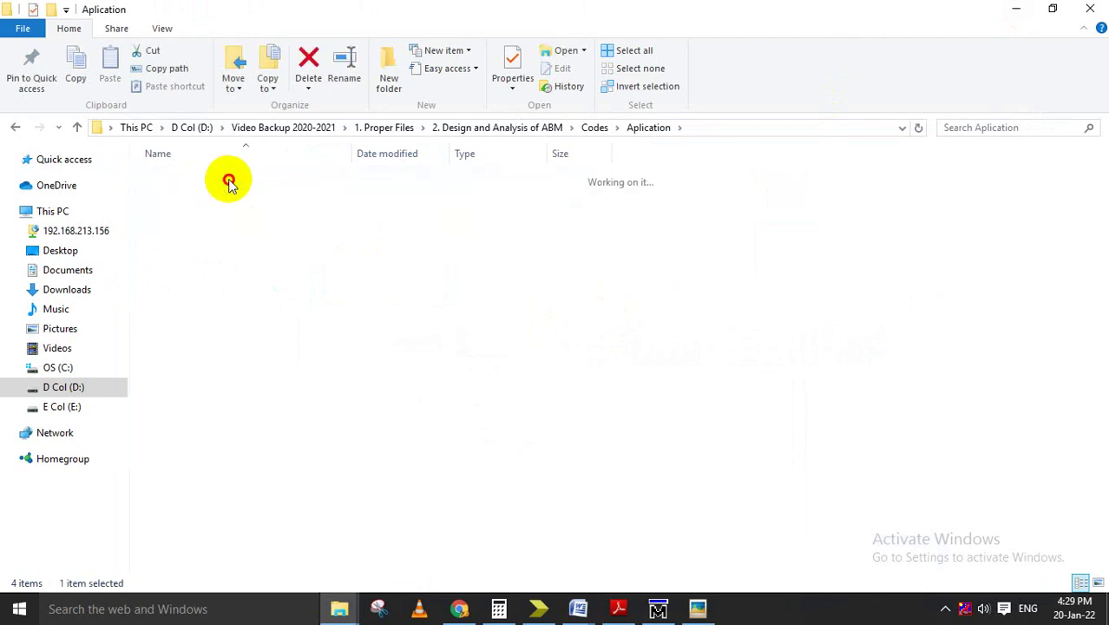
double_click(218, 192)
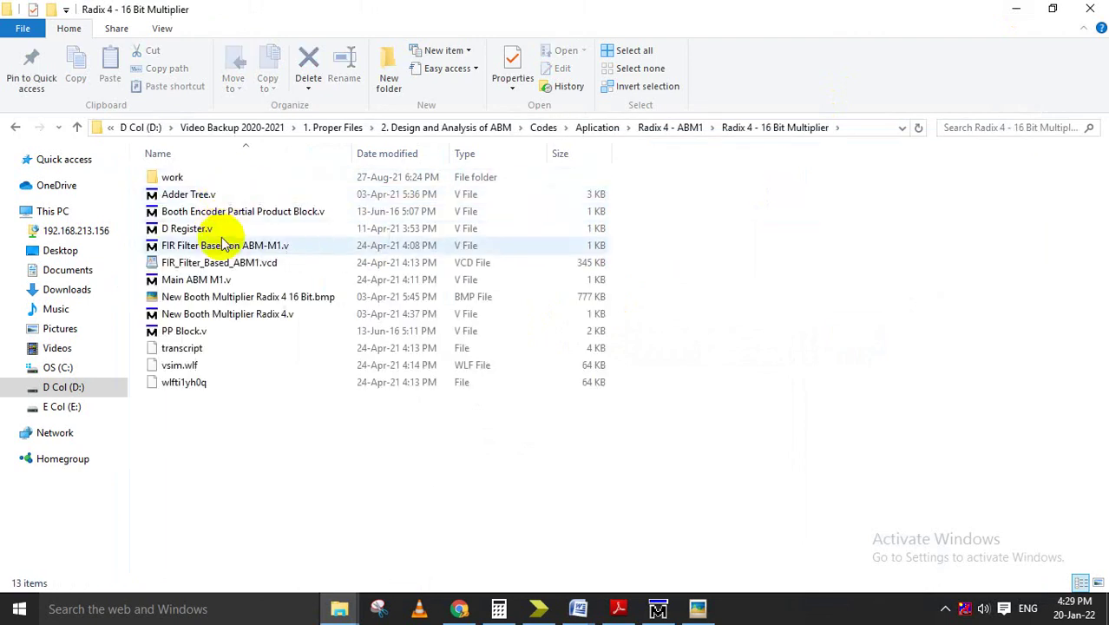
click(233, 247)
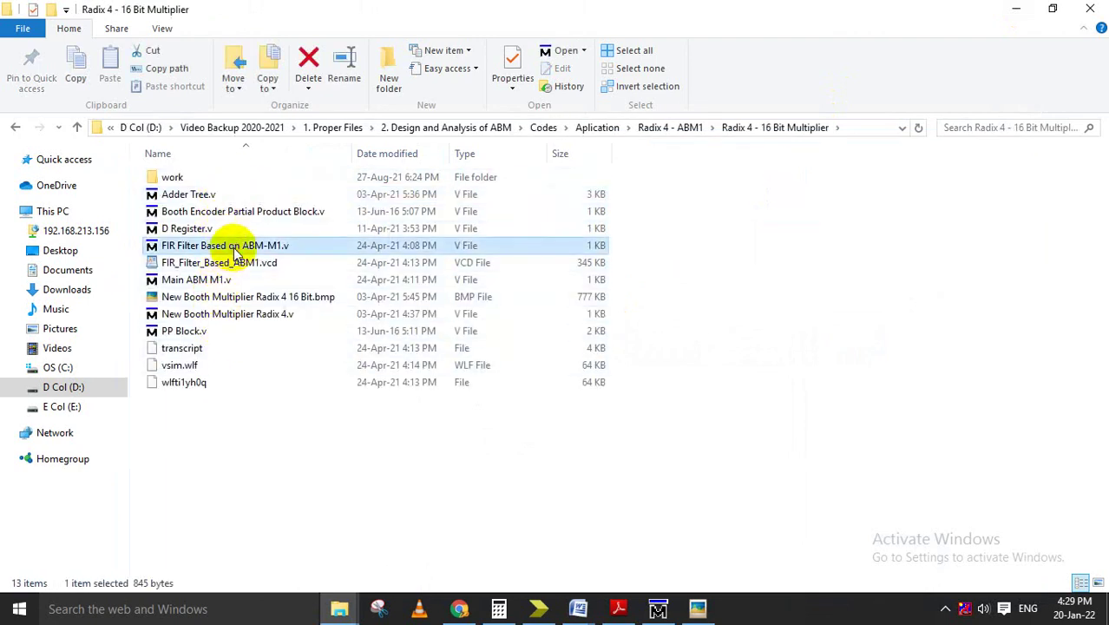
double_click(293, 245)
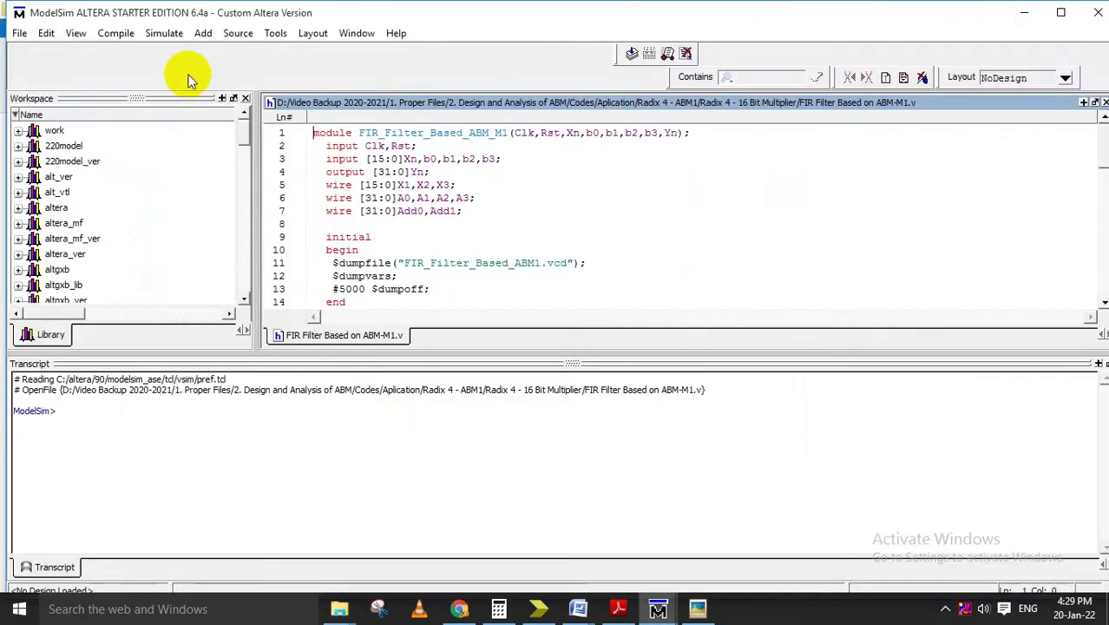
- Compile the source files from the first one through the FIR filter file
click(116, 32)
click(130, 48)
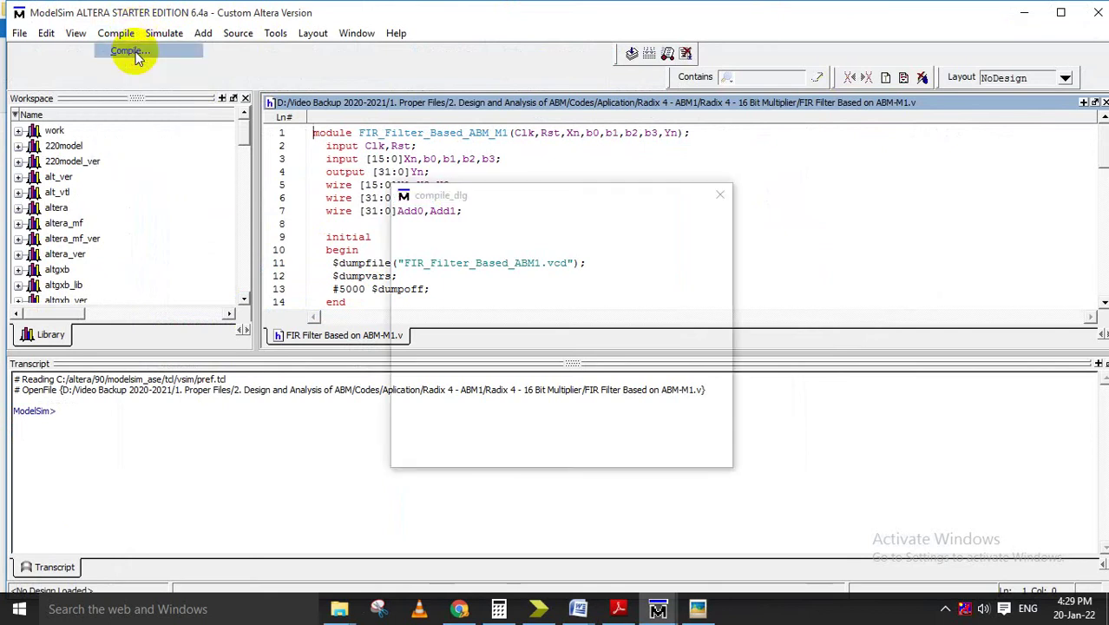
click(528, 325)
shift+click(623, 377)
click(694, 410)
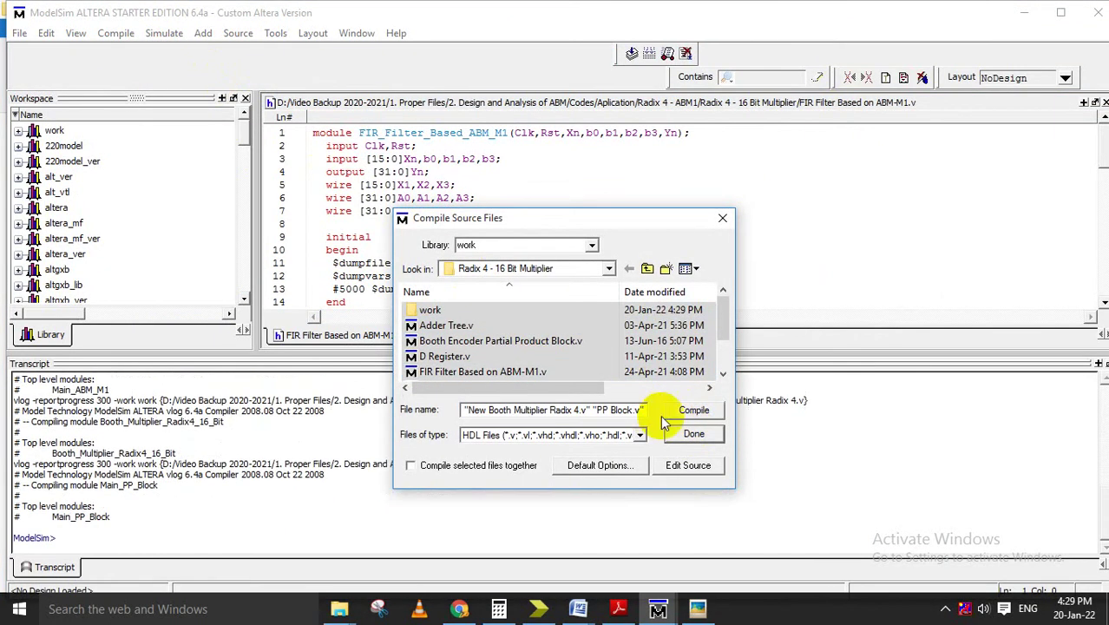
click(683, 435)
- Start simulating FIR_Filter_Based_ABM_M1 from the work library
click(164, 33)
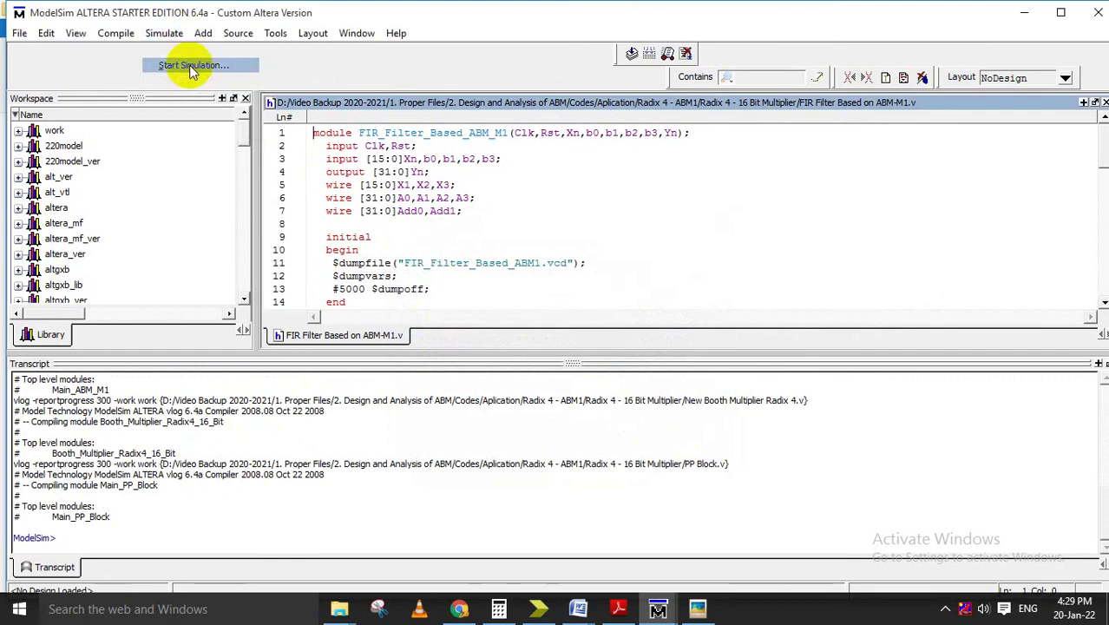
click(186, 66)
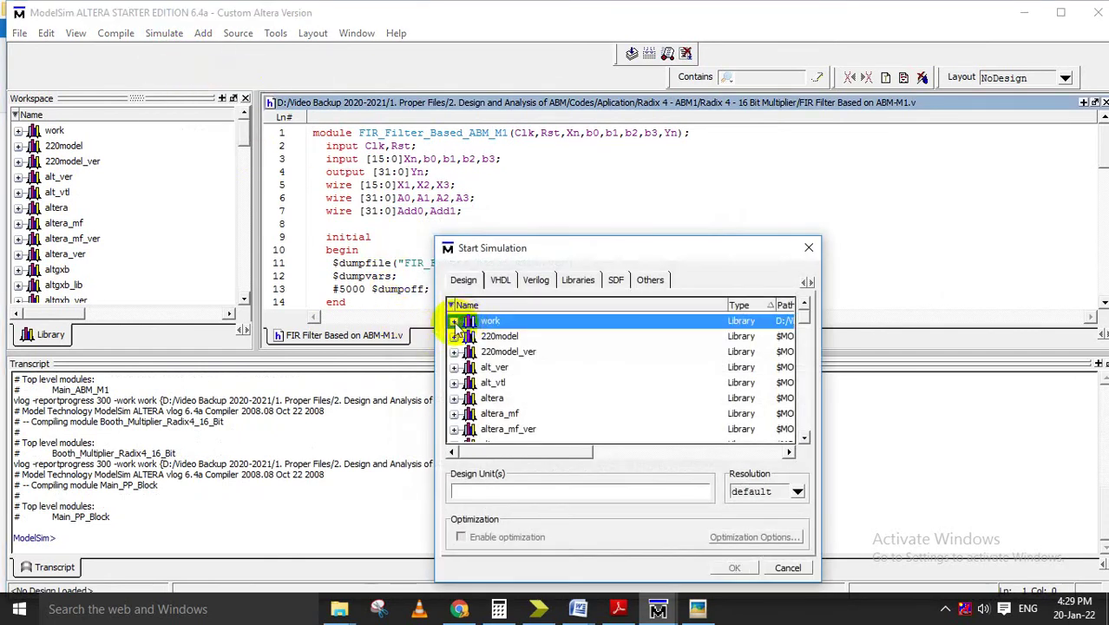
click(455, 322)
click(529, 349)
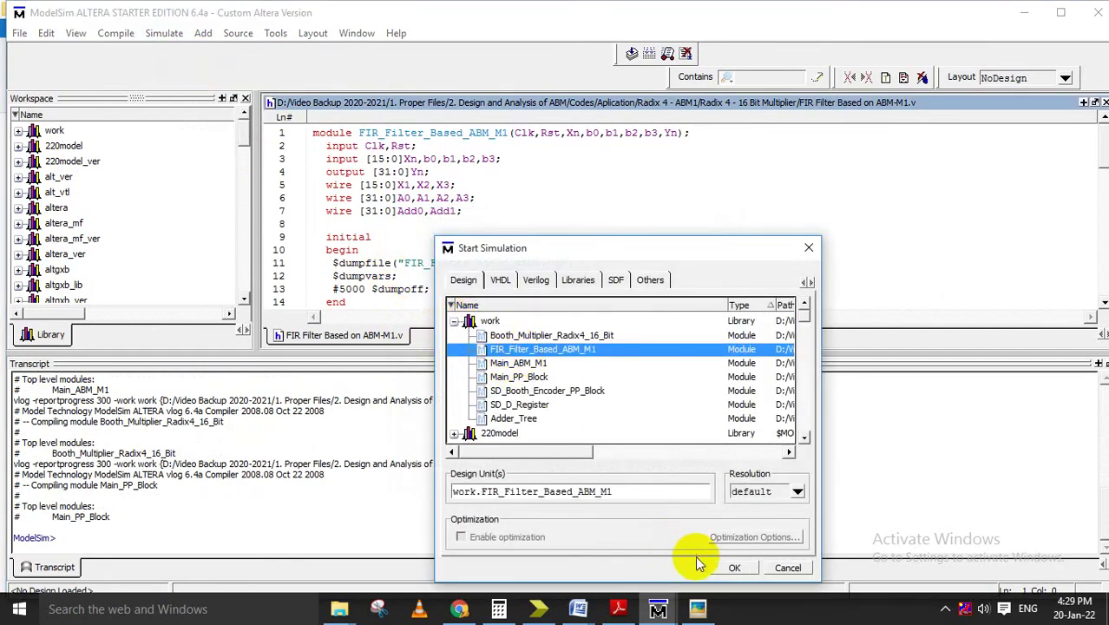
click(739, 569)
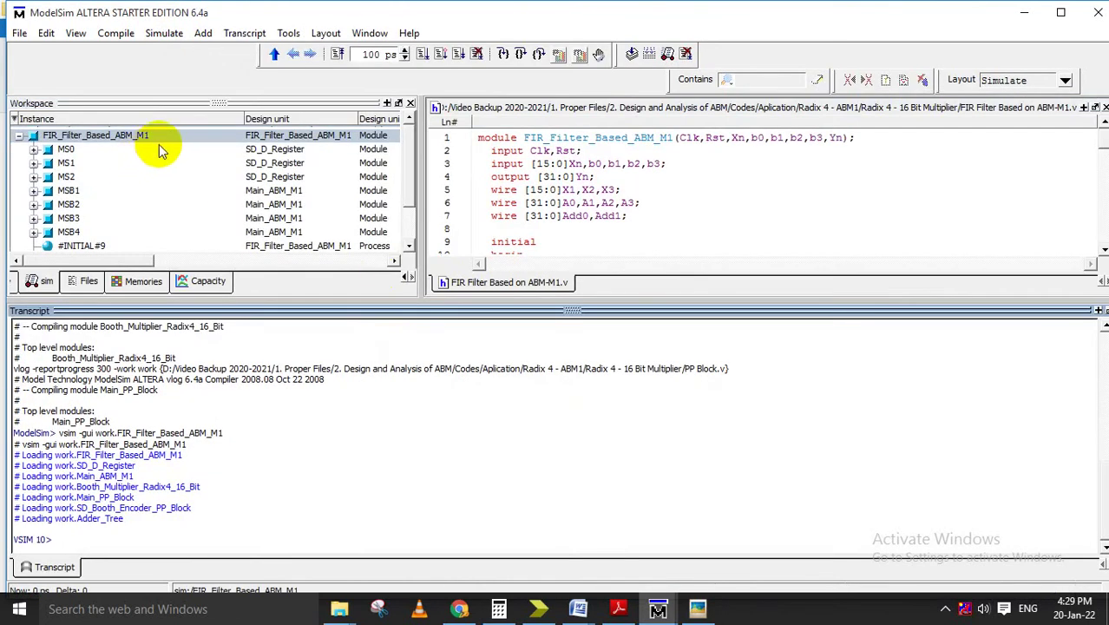
- Add all signals in and below FIR_Filter_Based_ABM_M1 to the wave, then undock the wave pane
click(160, 136)
mouse_move(189, 182)
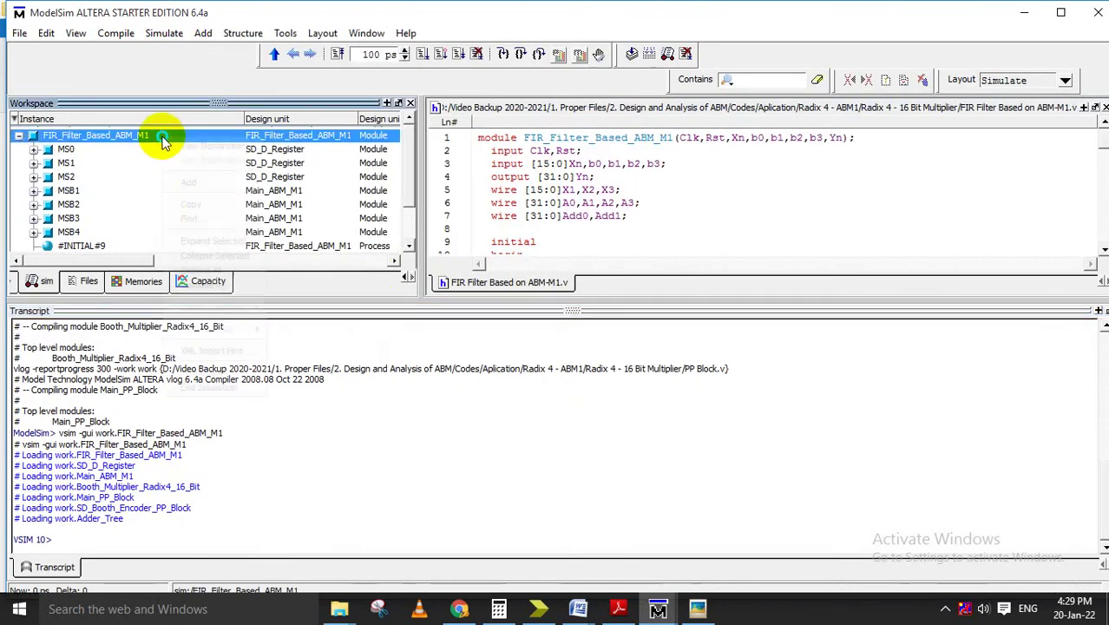
right_click(161, 136)
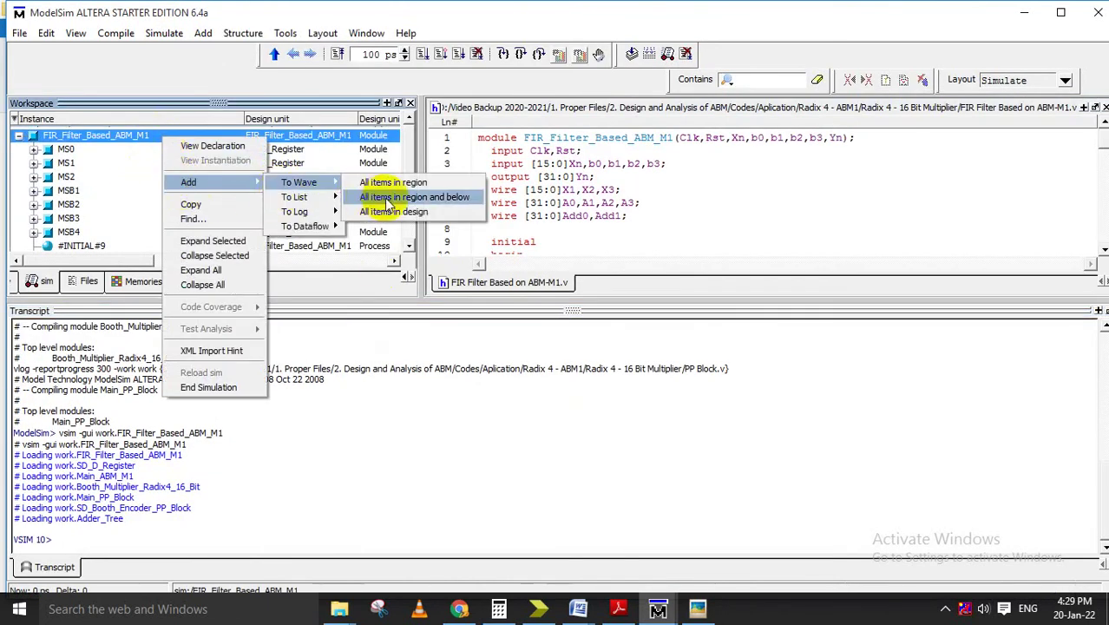
click(388, 198)
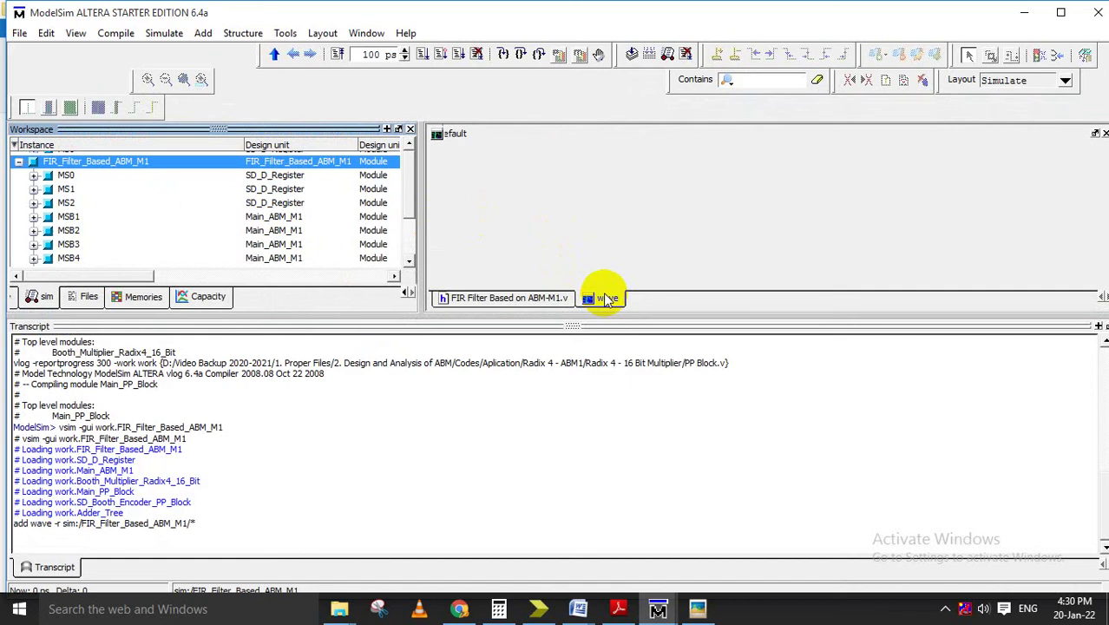
click(1093, 135)
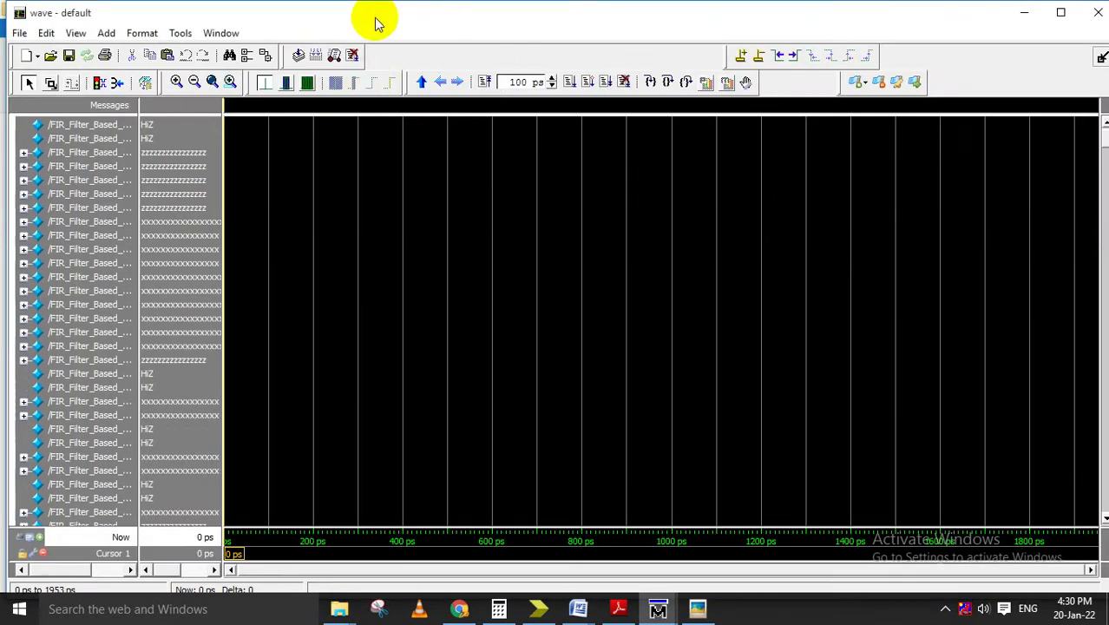
- Maximize the wave window, widen its name column, make Clk a default clock, and select Clk through b3
double_click(375, 23)
drag(131, 139, 215, 140)
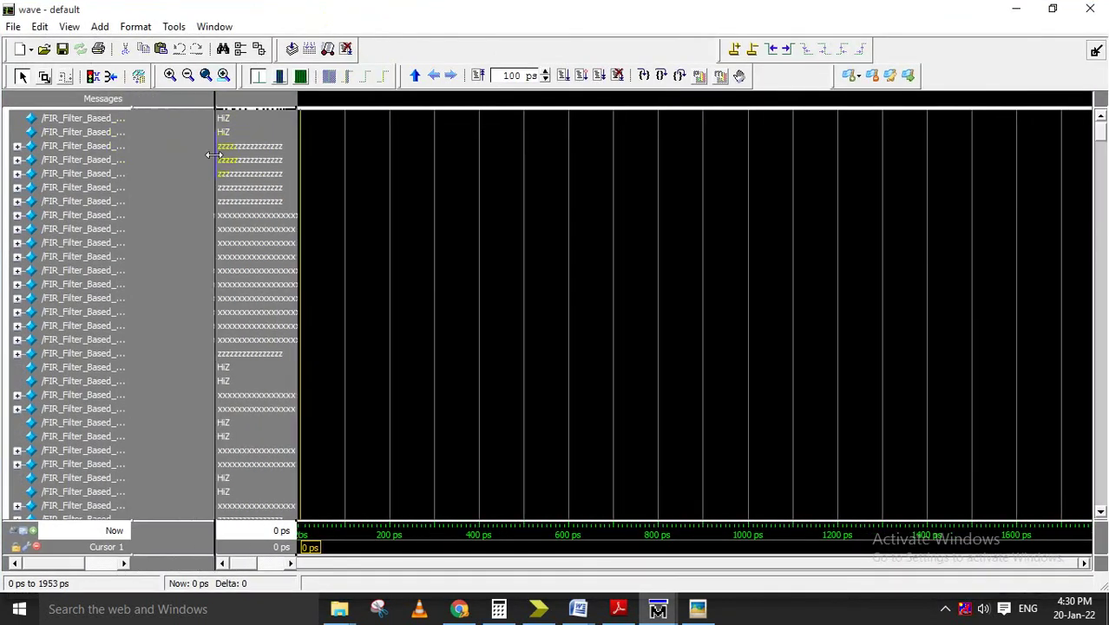
click(249, 121)
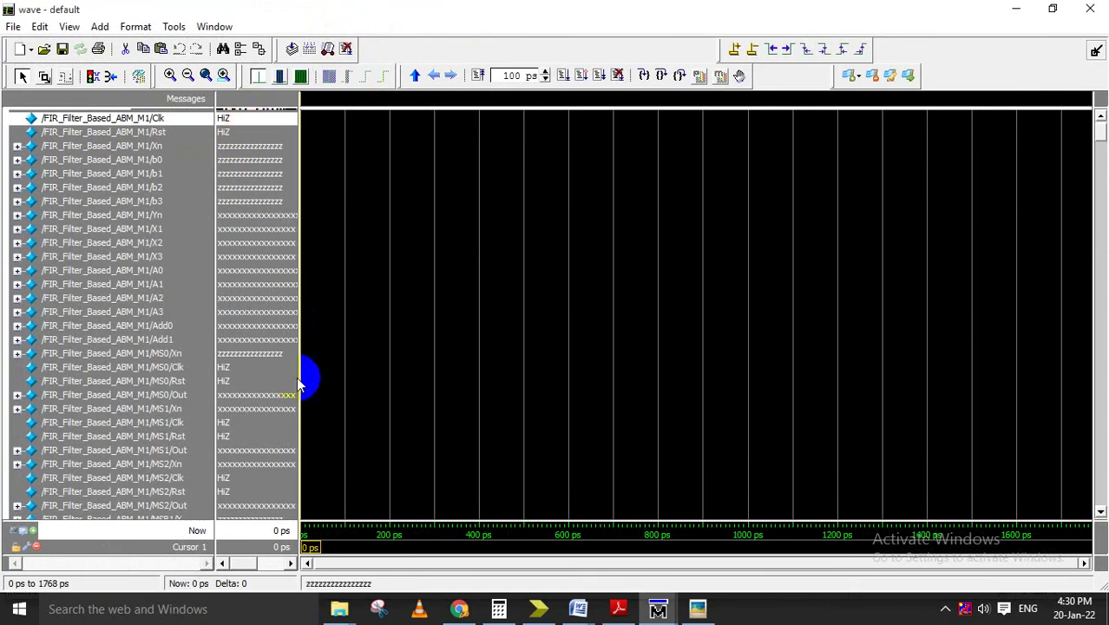
right_click(278, 117)
click(336, 394)
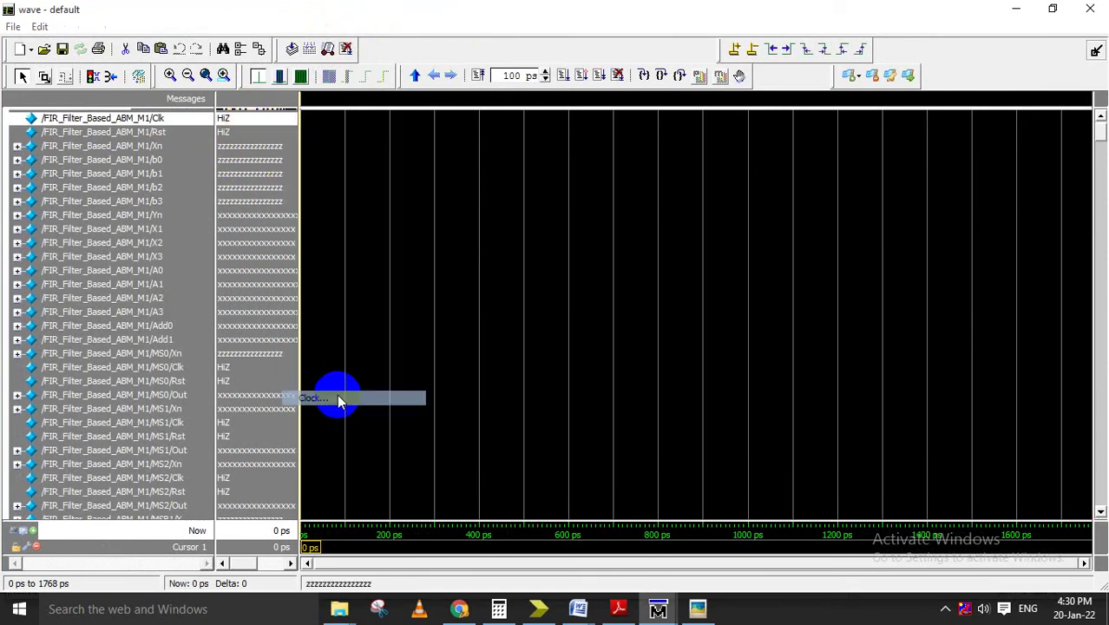
click(607, 504)
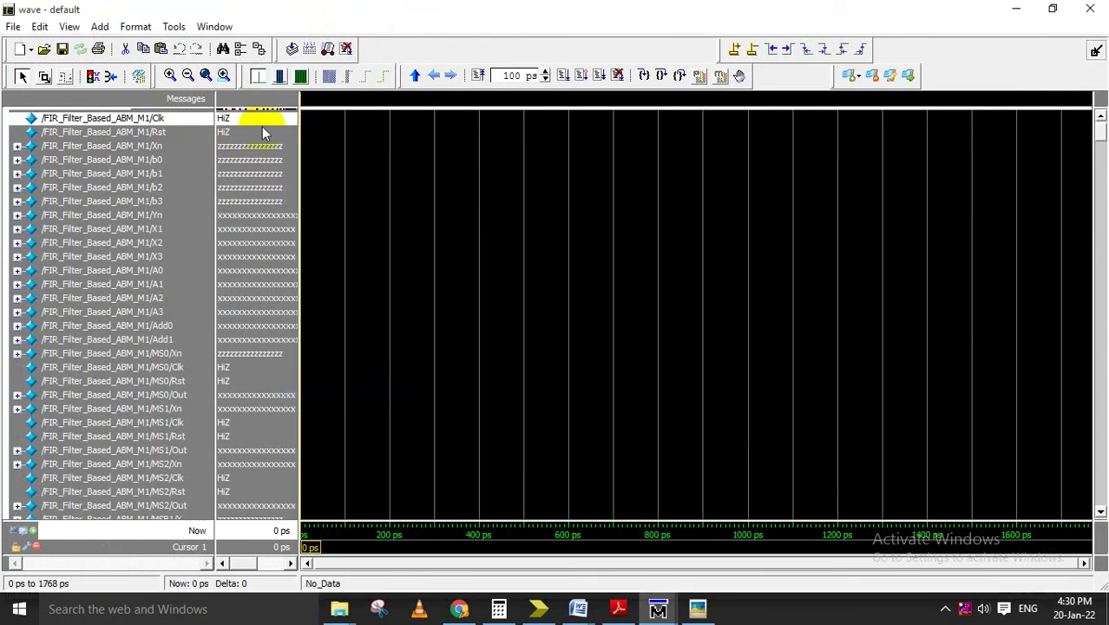
drag(262, 126, 274, 201)
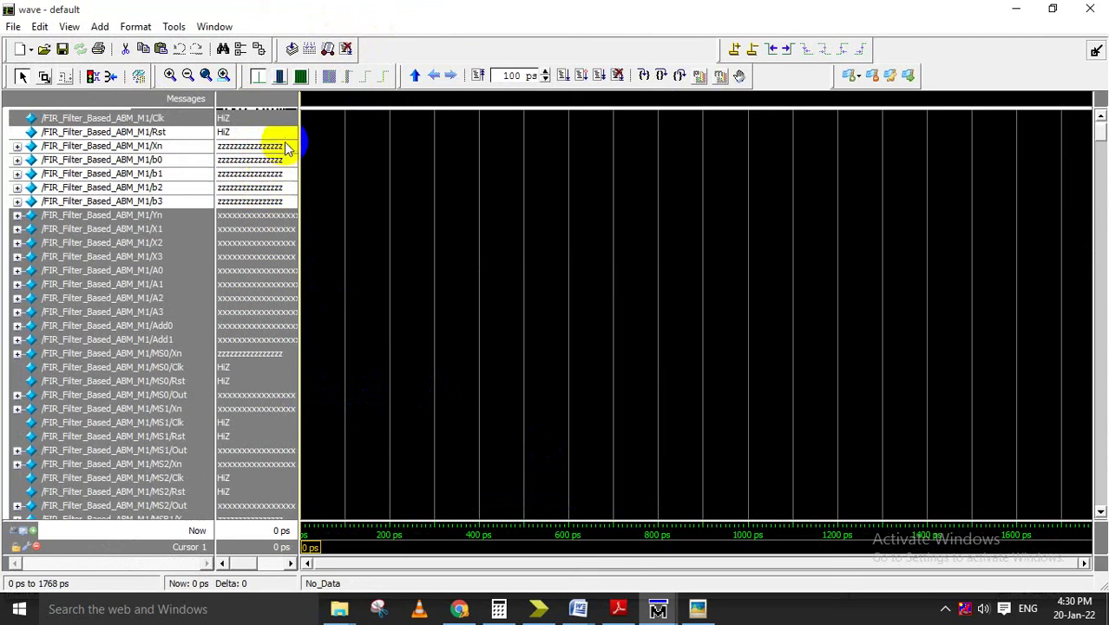
right_click(257, 148)
- Force Rst to 1, Xn to 1010, b0 to 1 and b1 to 10
click(287, 398)
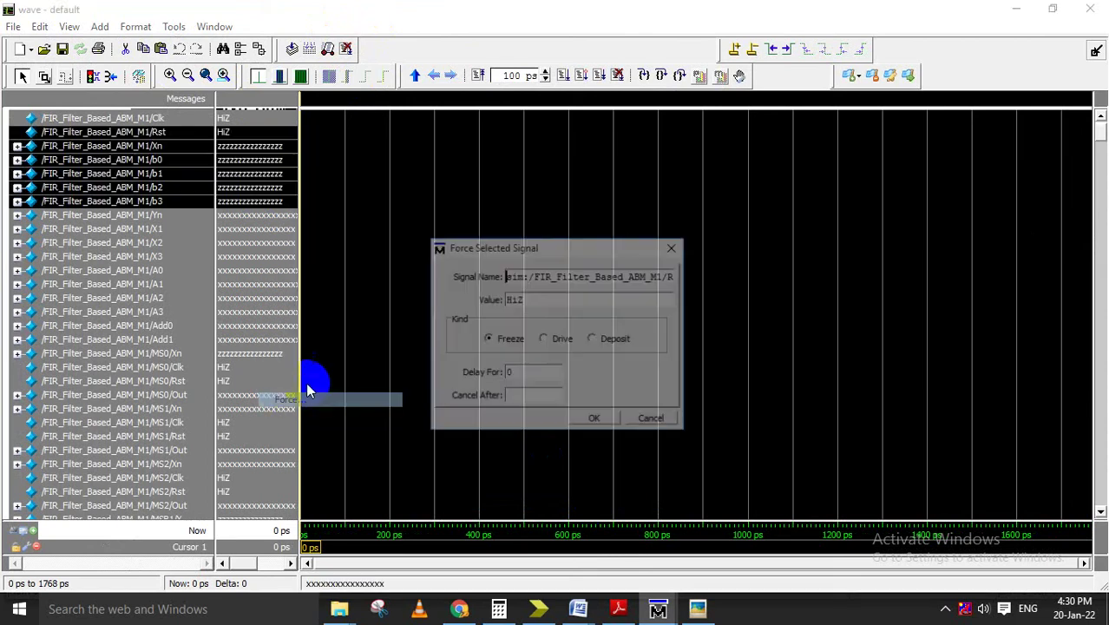
click(449, 201)
text(1)
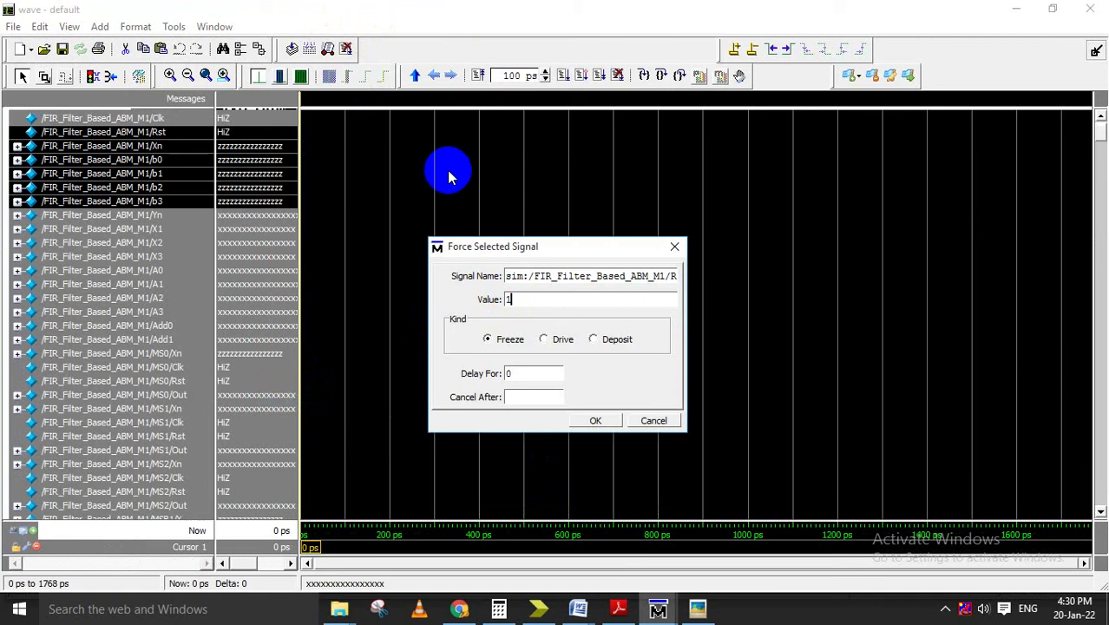
key(Return)
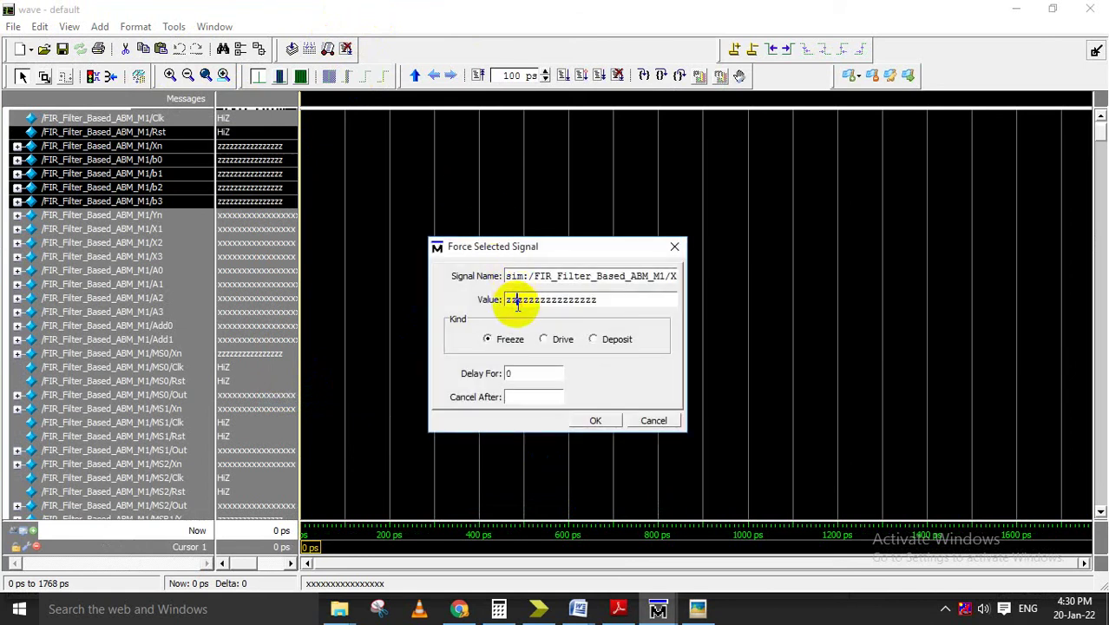
double_click(517, 300)
text(1010)
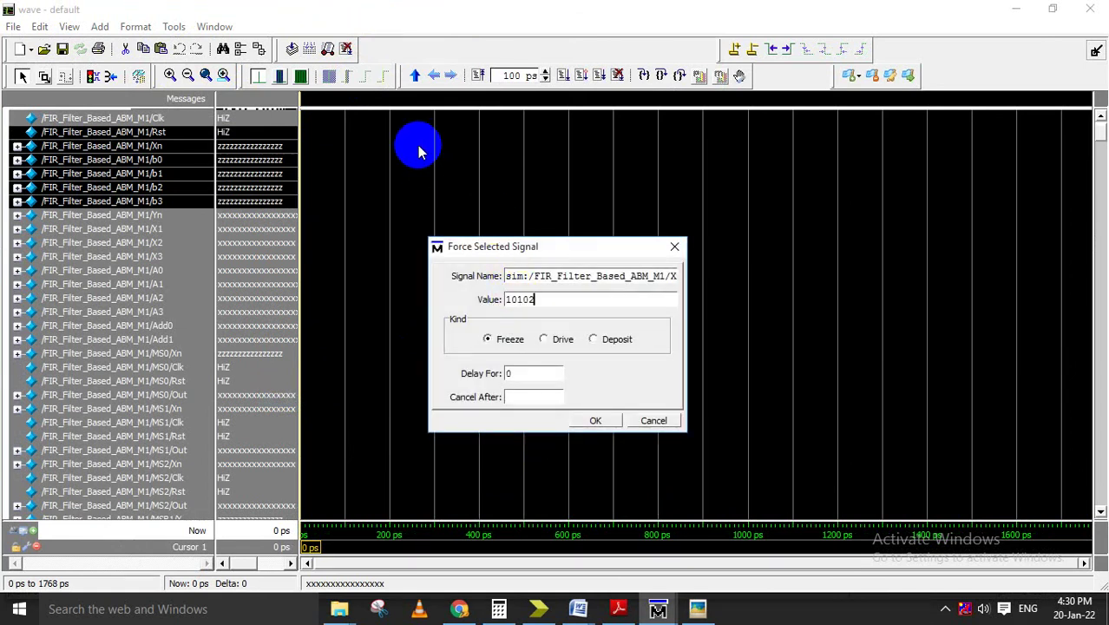
key(Return)
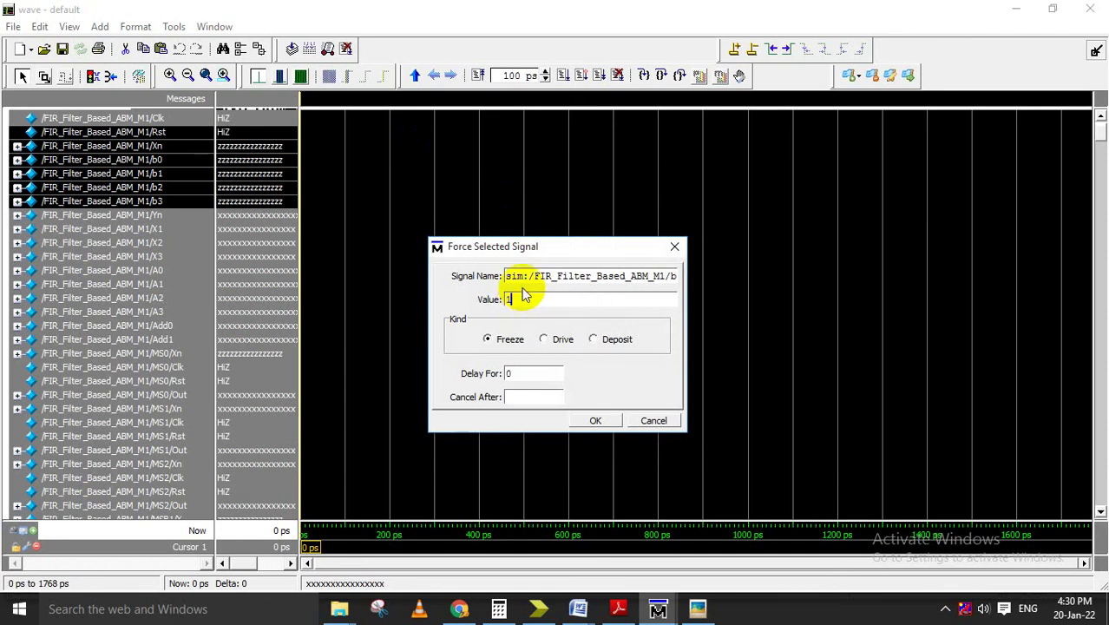
key(Return)
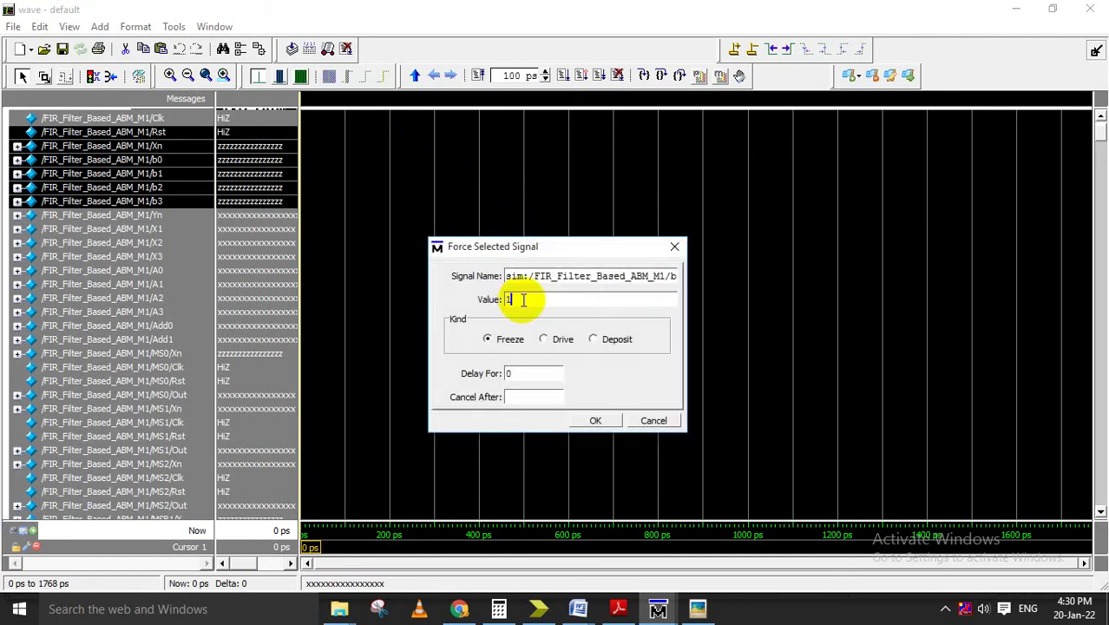
text(0)
key(Return)
key(Return)
key(Return)
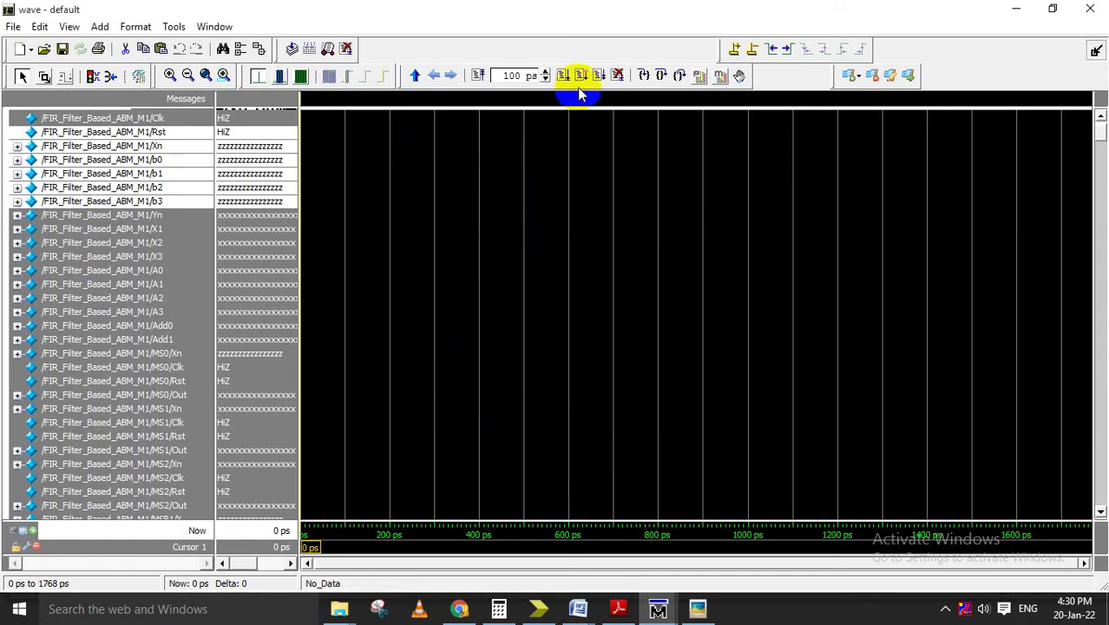
- Run two time steps, then force Rst to 0 to release reset
click(562, 77)
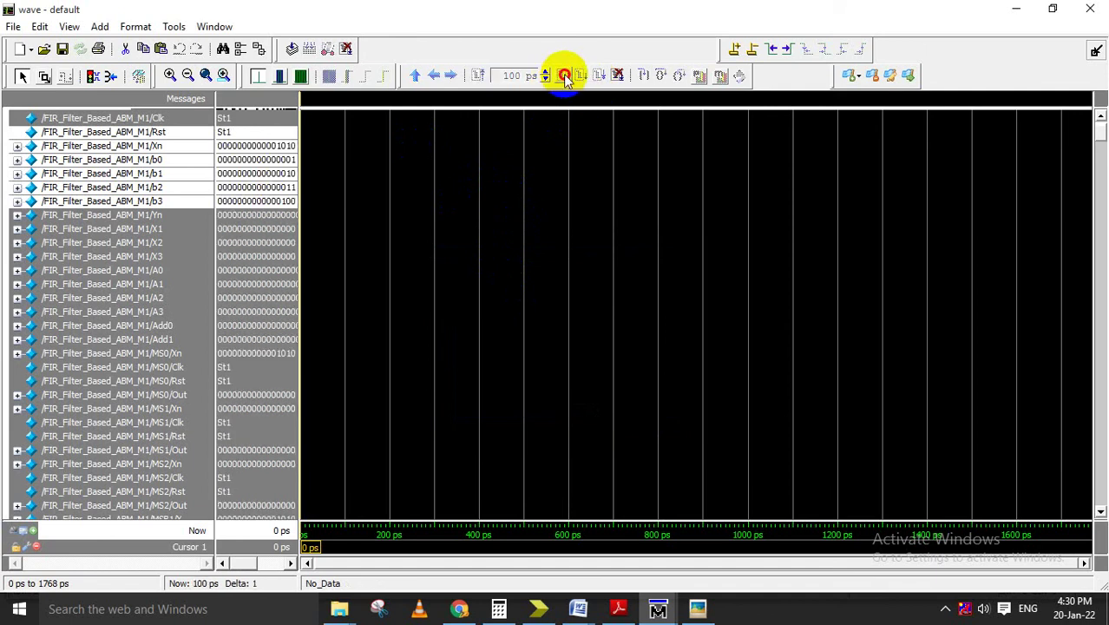
click(563, 76)
right_click(281, 132)
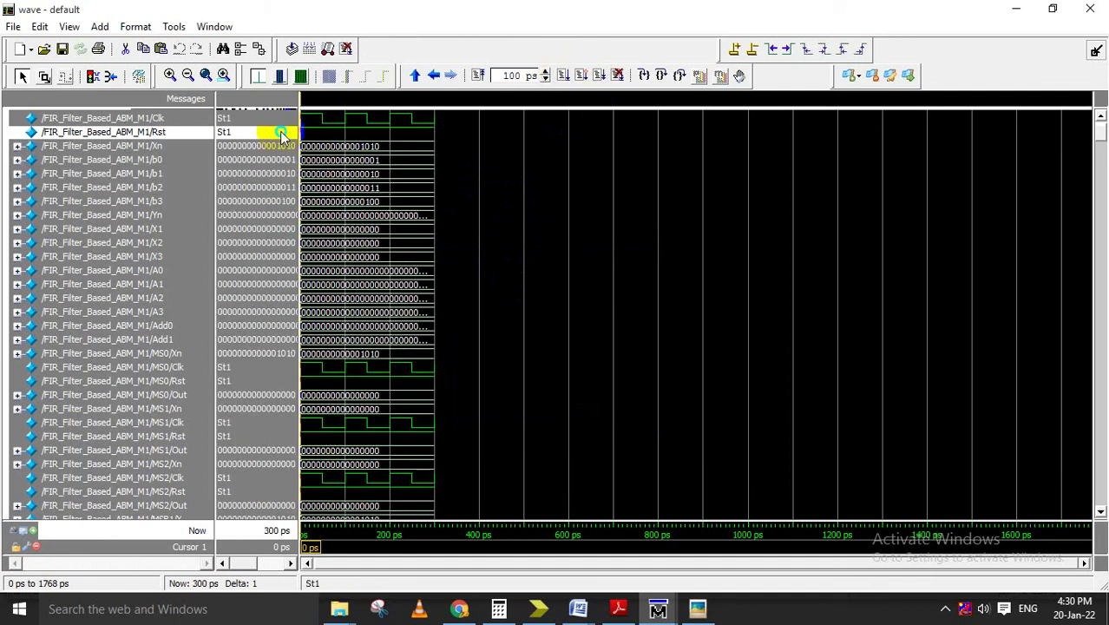
click(330, 384)
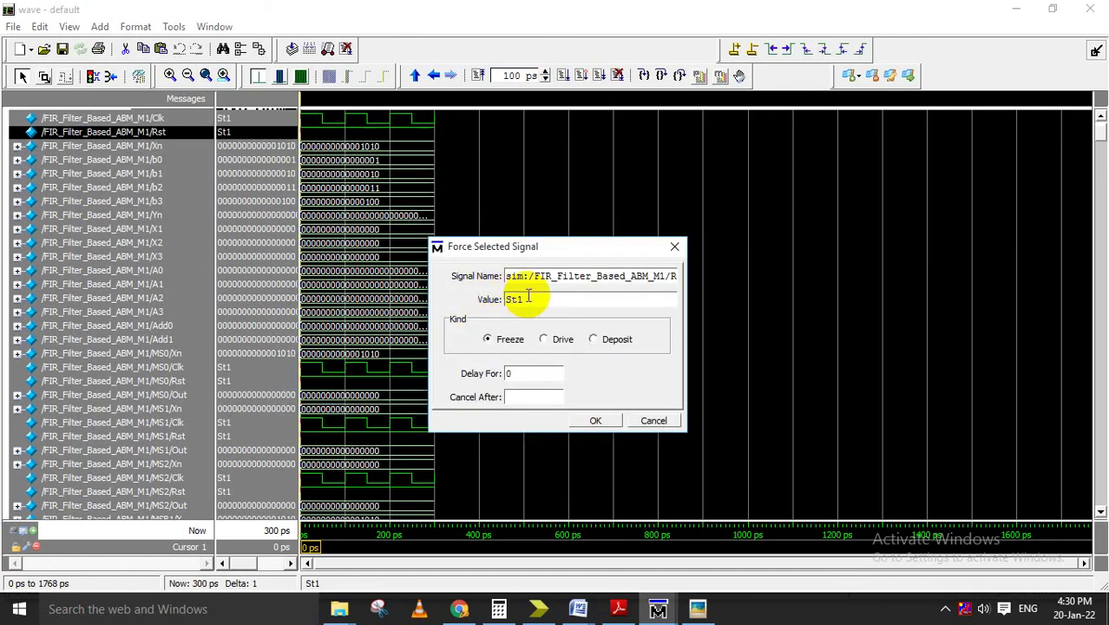
key(Return)
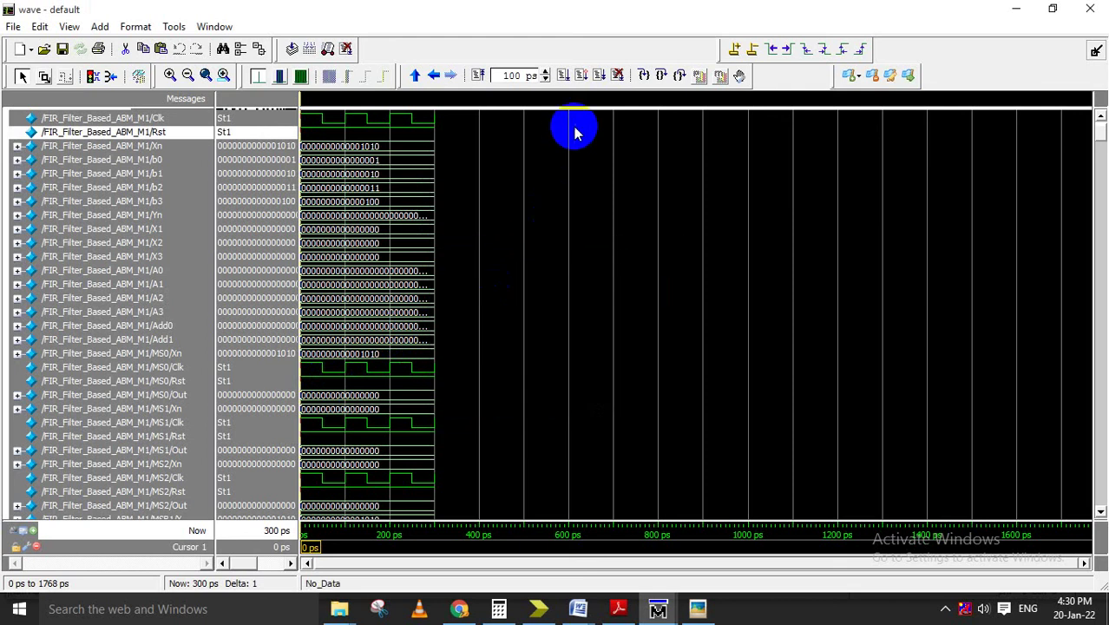
- Run the simulation on toward 1000 ps and select the signals Xn through Yn
click(560, 76)
click(560, 76)
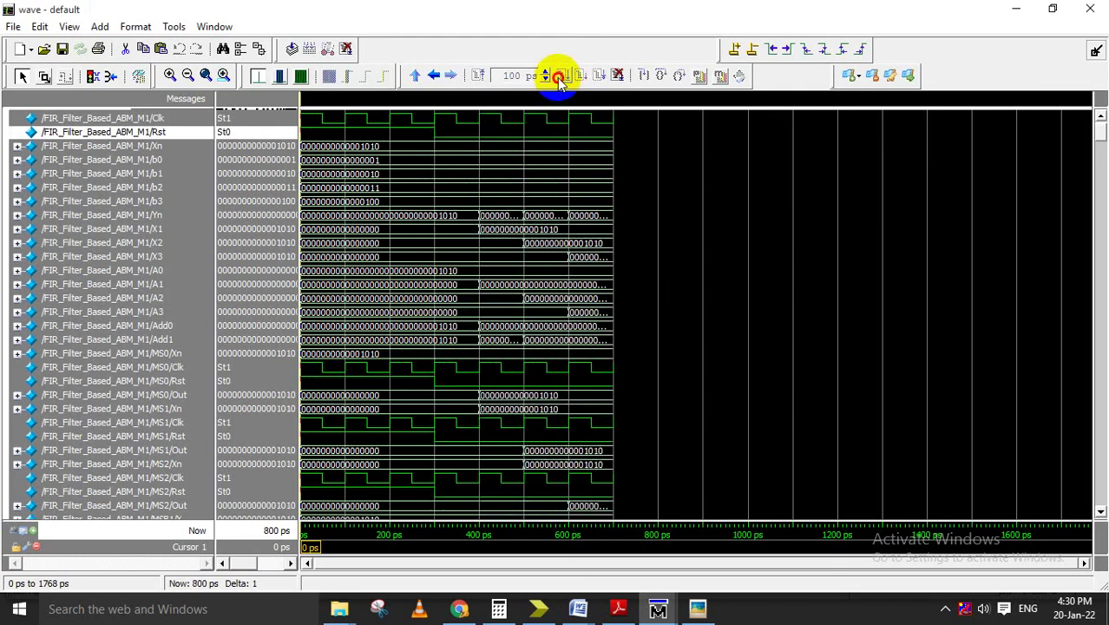
click(560, 77)
key(Down)
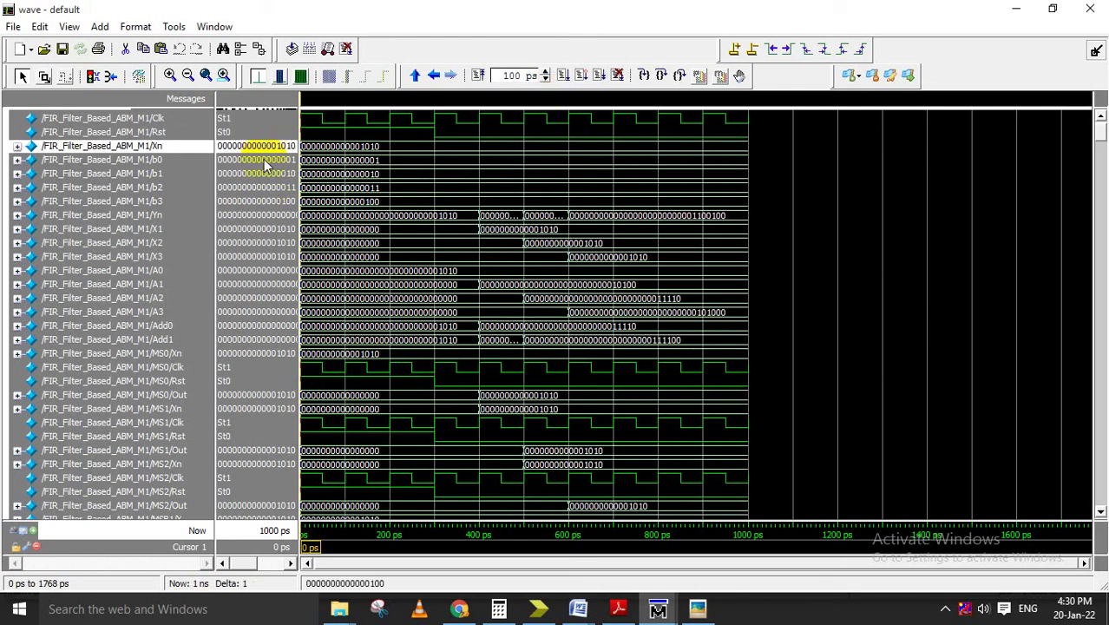
key(Down)
key(Down)
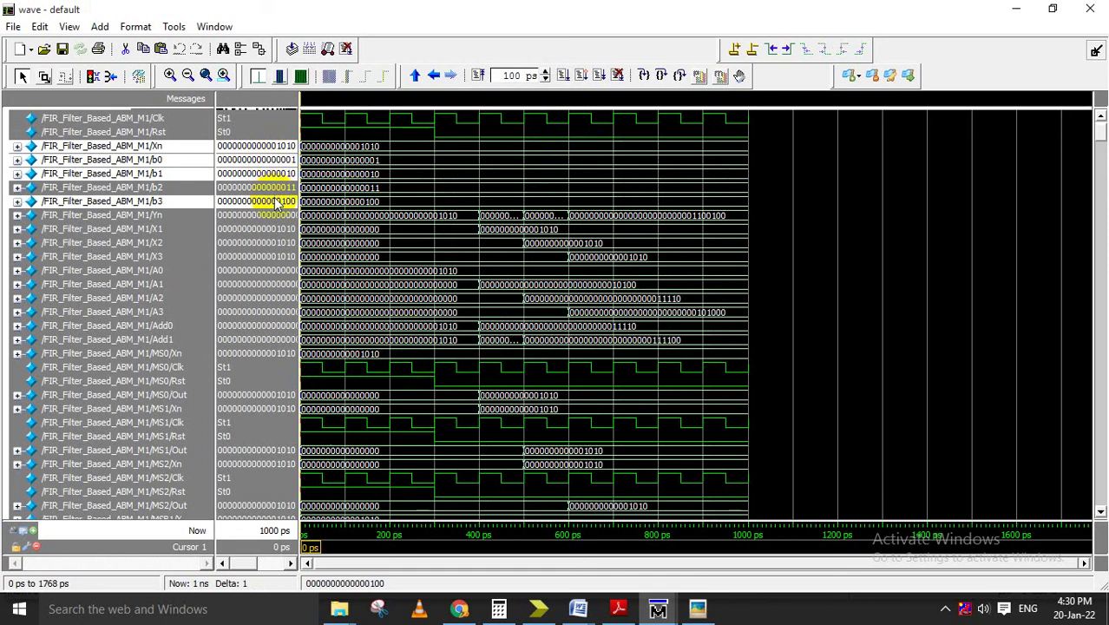
drag(274, 146, 279, 217)
- Show the selected signals in decimal, place cursors at 724 and 822 ps, and close the wave window
right_click(280, 217)
mouse_move(309, 241)
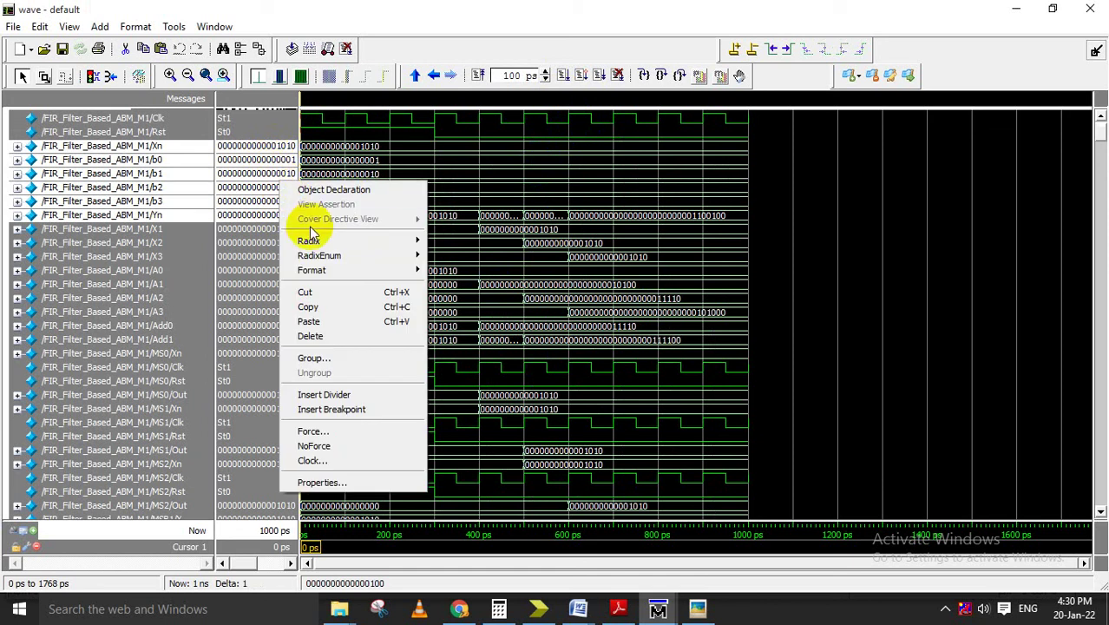
click(446, 286)
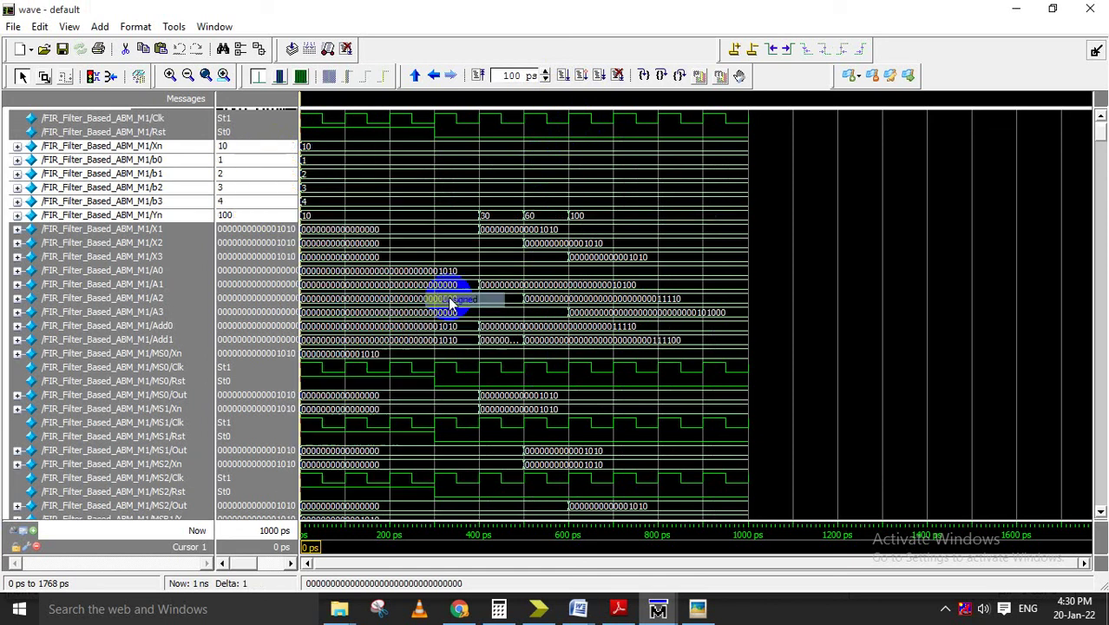
click(624, 216)
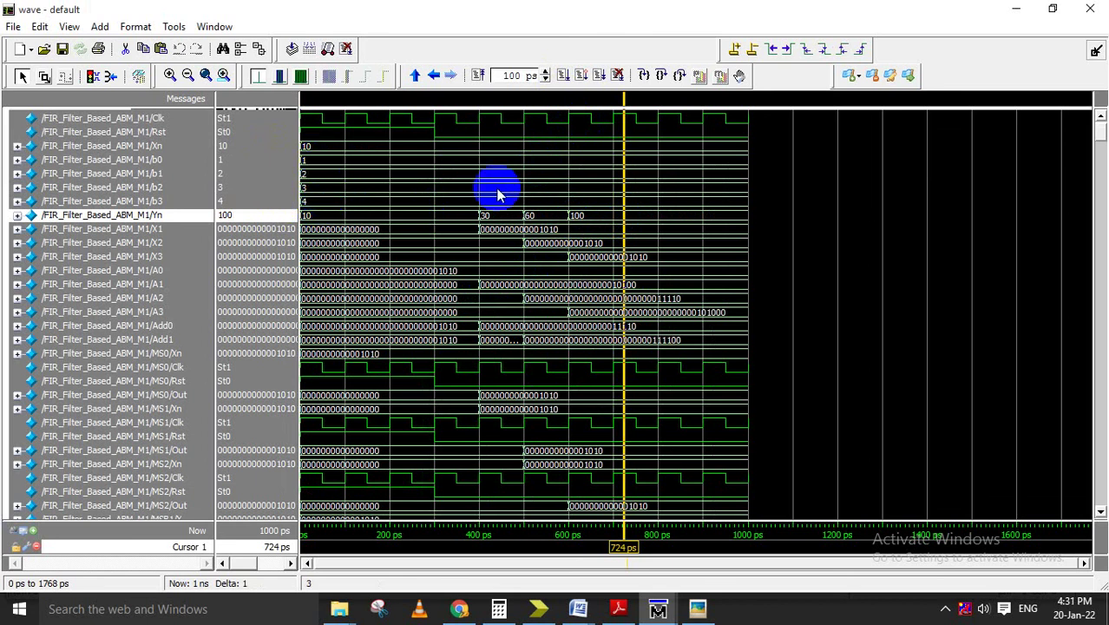
click(667, 216)
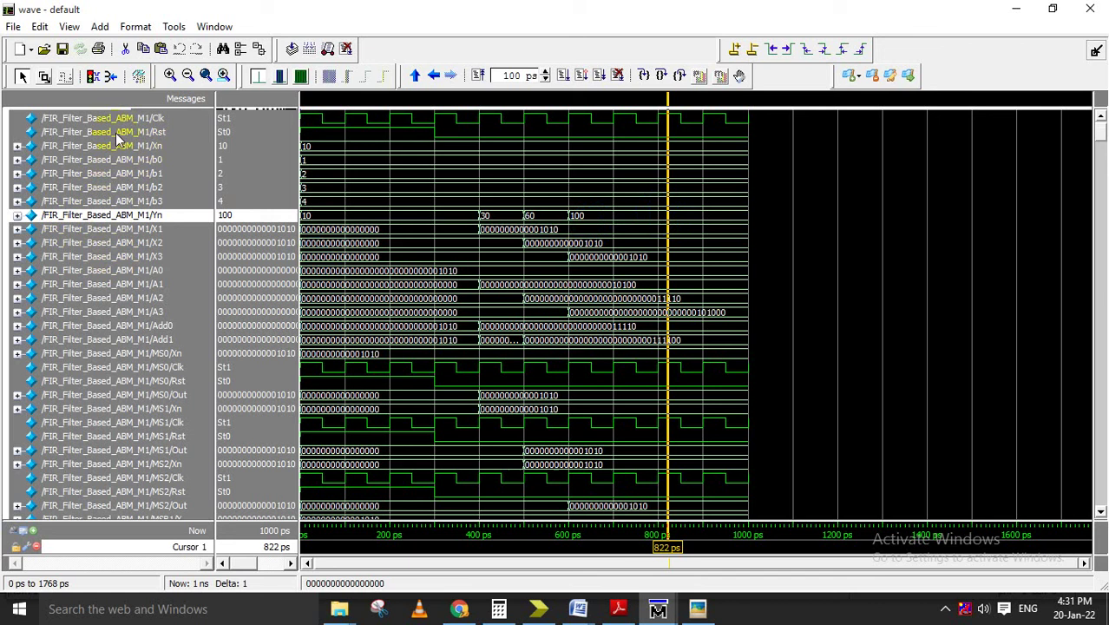
click(1094, 8)
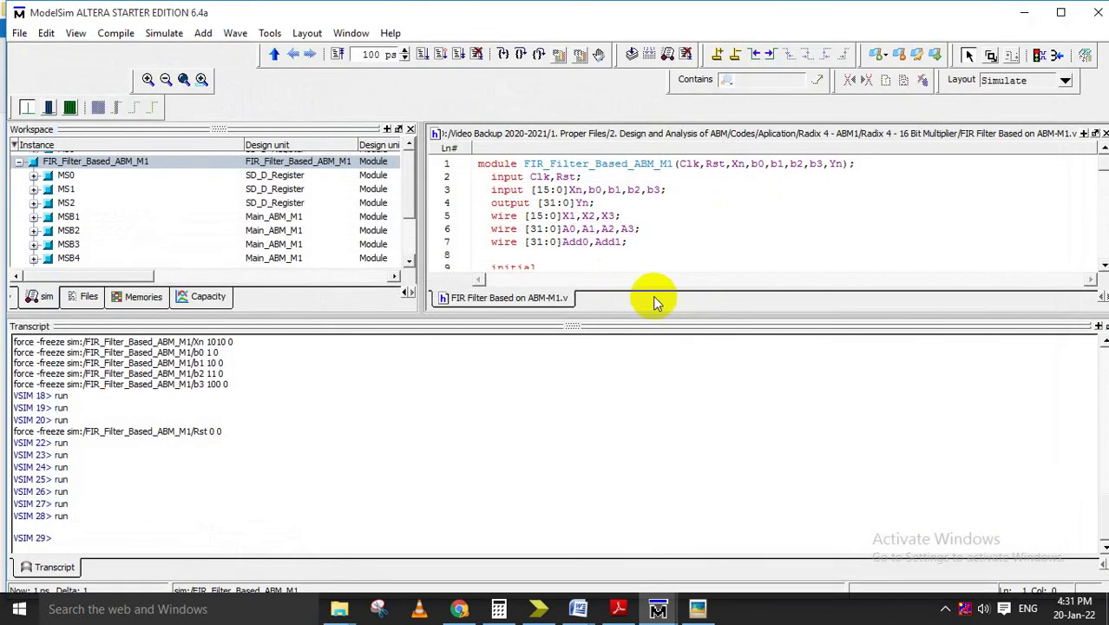
- Go up two folders to Aplication and open Comparison Table.docx
click(1020, 10)
click(299, 426)
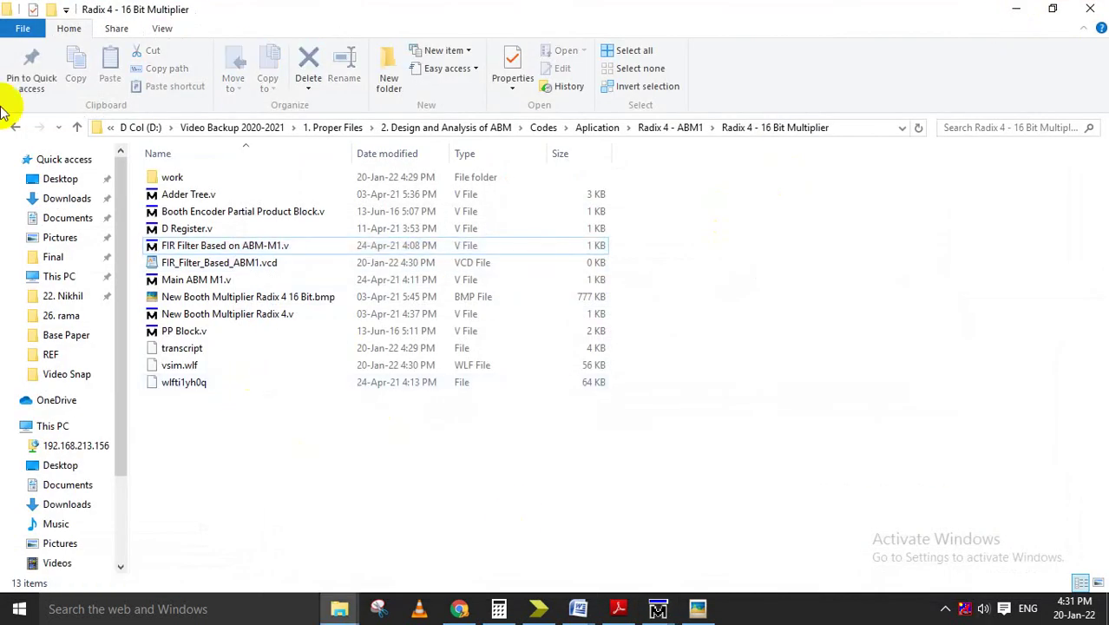
click(78, 127)
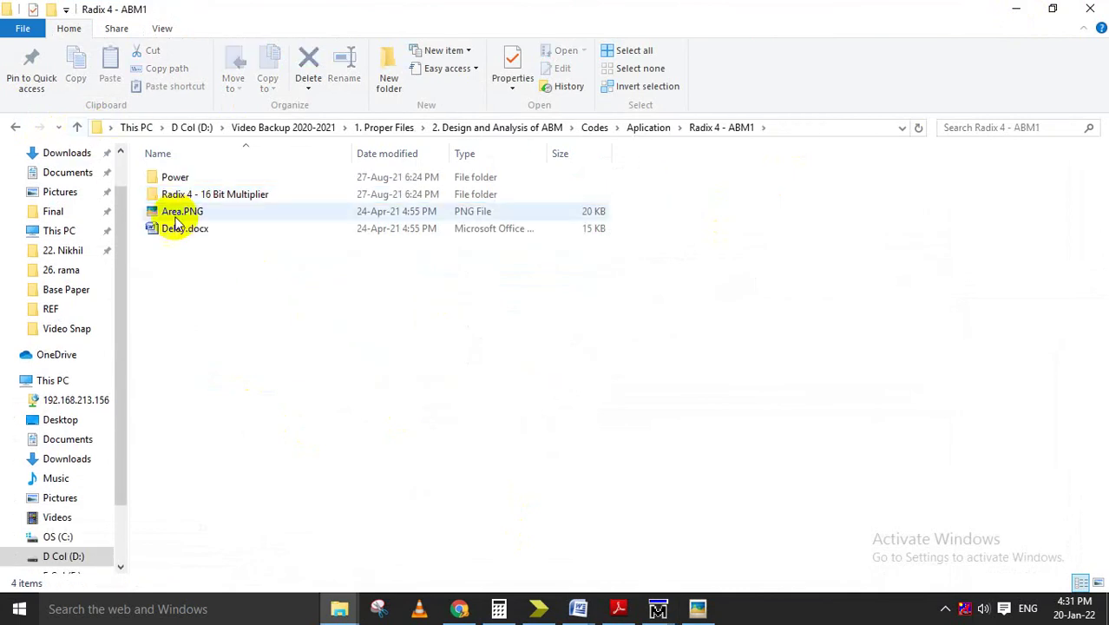
click(76, 128)
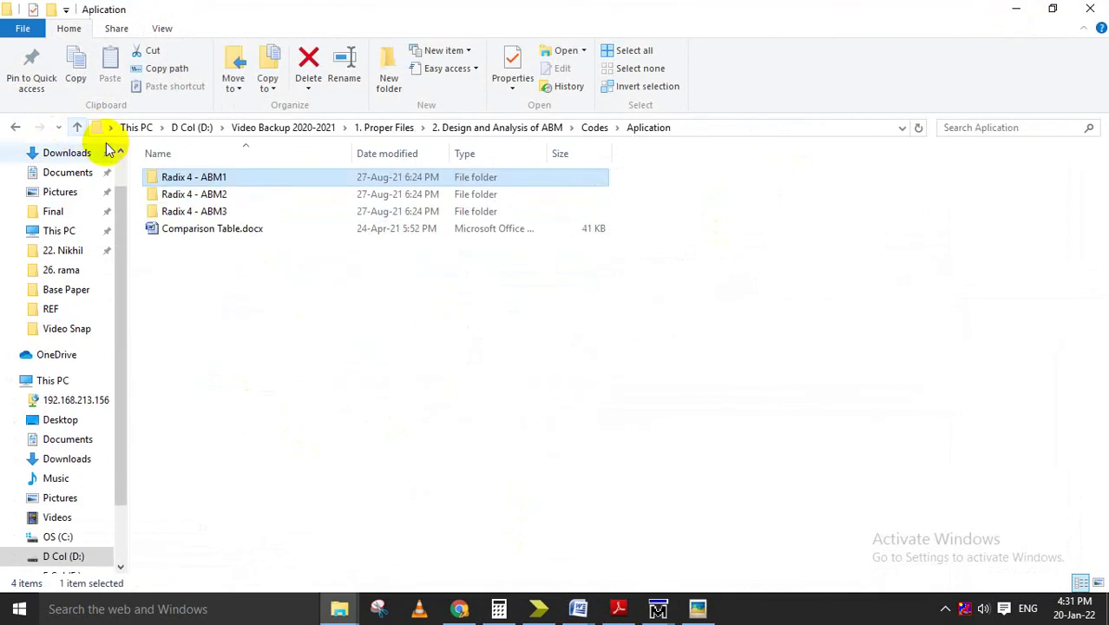
double_click(201, 229)
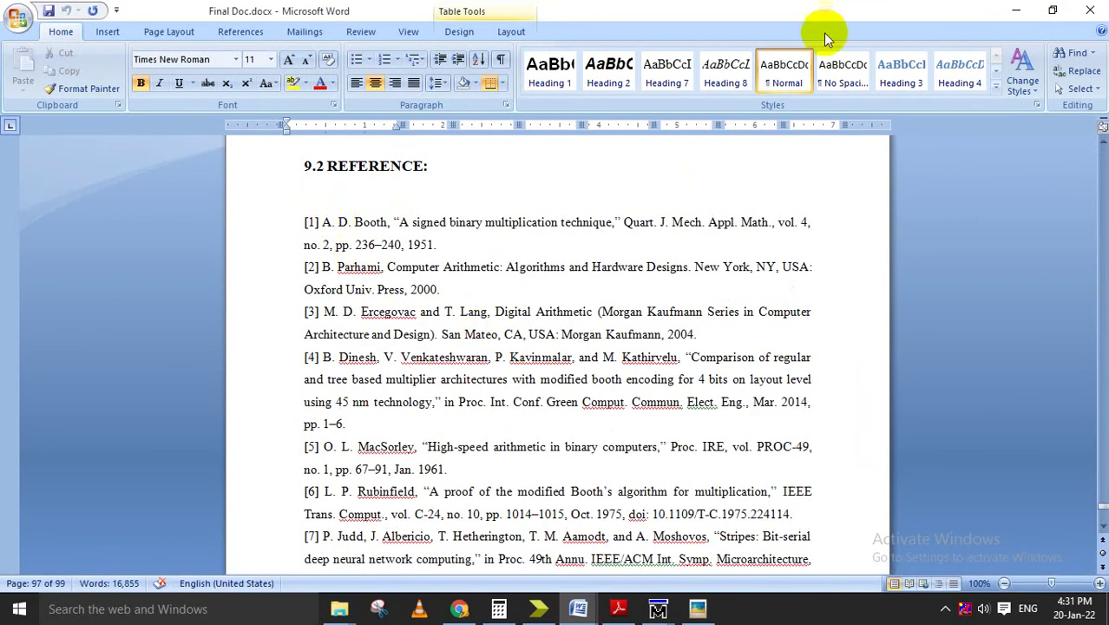
- Review the FIR ABM comparison table and select the device part number 3s5000fg1156-4
click(1016, 10)
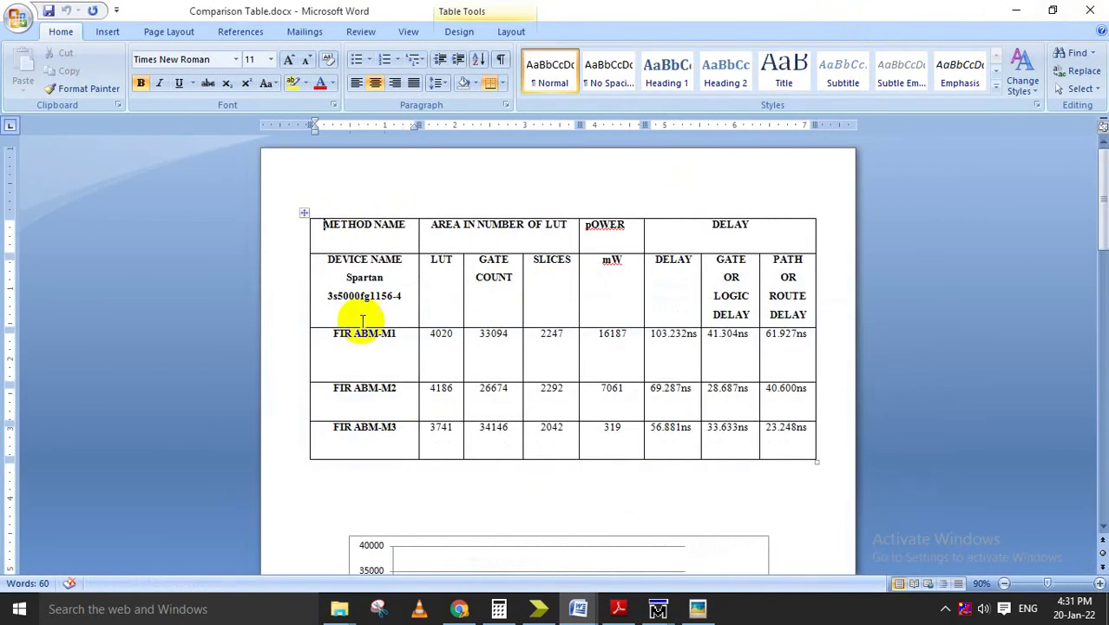
scroll(441, 340, down, 3)
scroll(436, 340, up, 3)
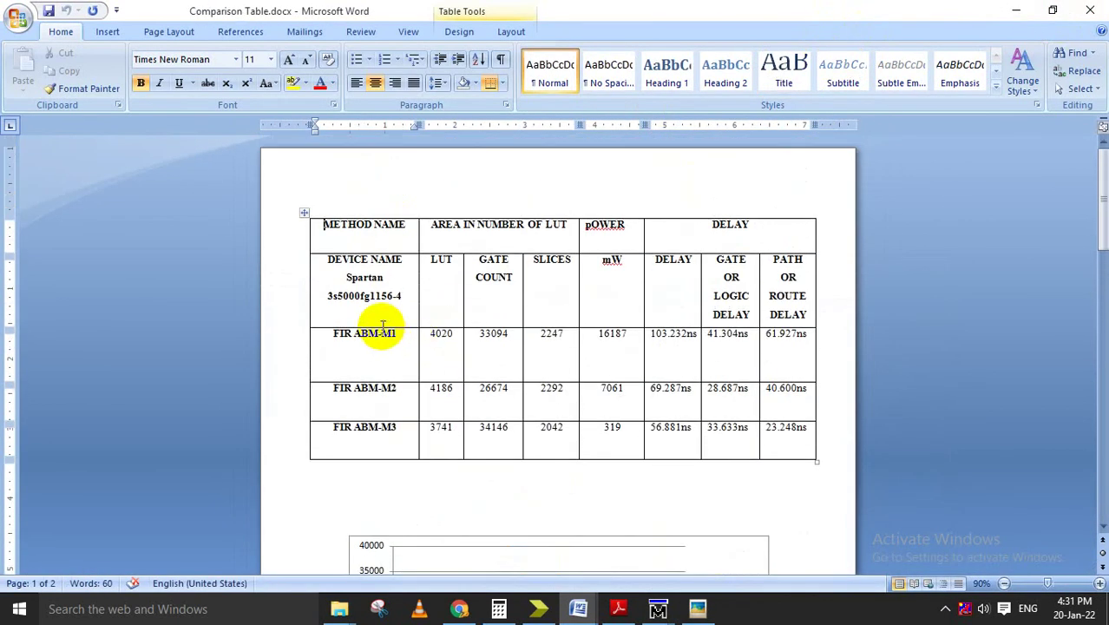
drag(375, 297, 325, 303)
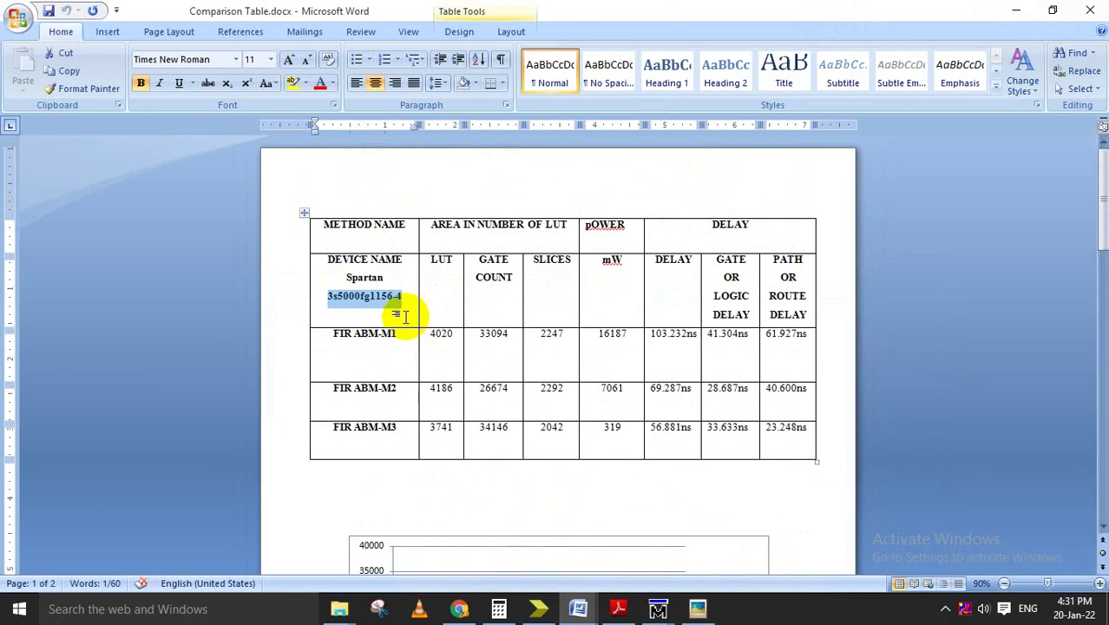
- Scroll down to the Power Comparison pie chart, then minimize Word to return to File Explorer
scroll(431, 347, up, 4)
ctrl+scroll(416, 346, down, 2)
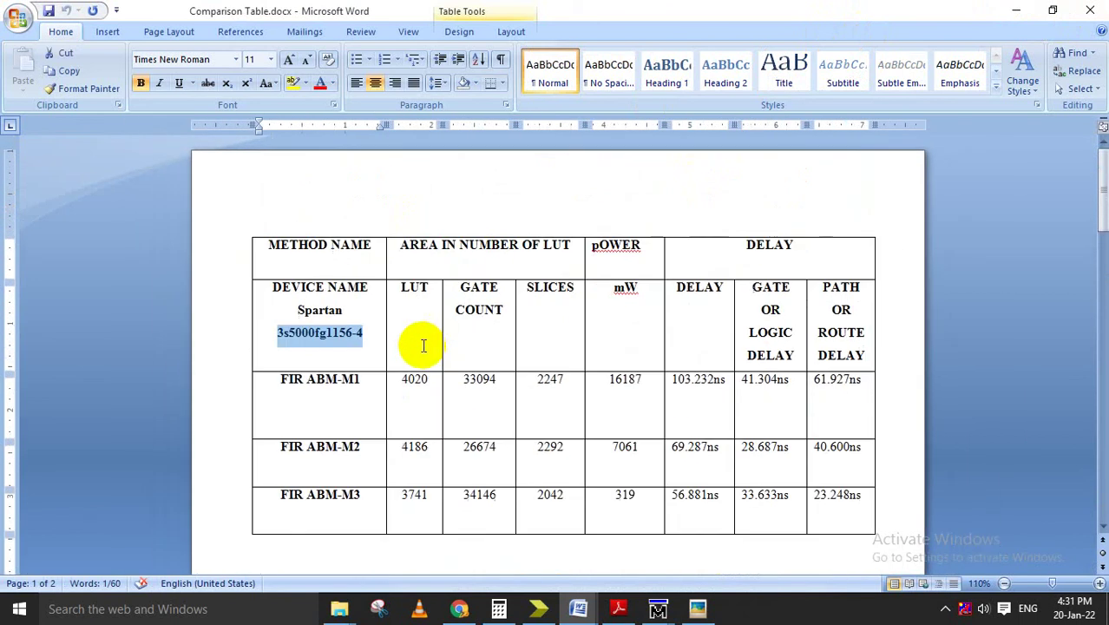
scroll(746, 306, down, 10)
scroll(737, 311, down, 5)
scroll(694, 290, down, 5)
scroll(694, 278, down, 3)
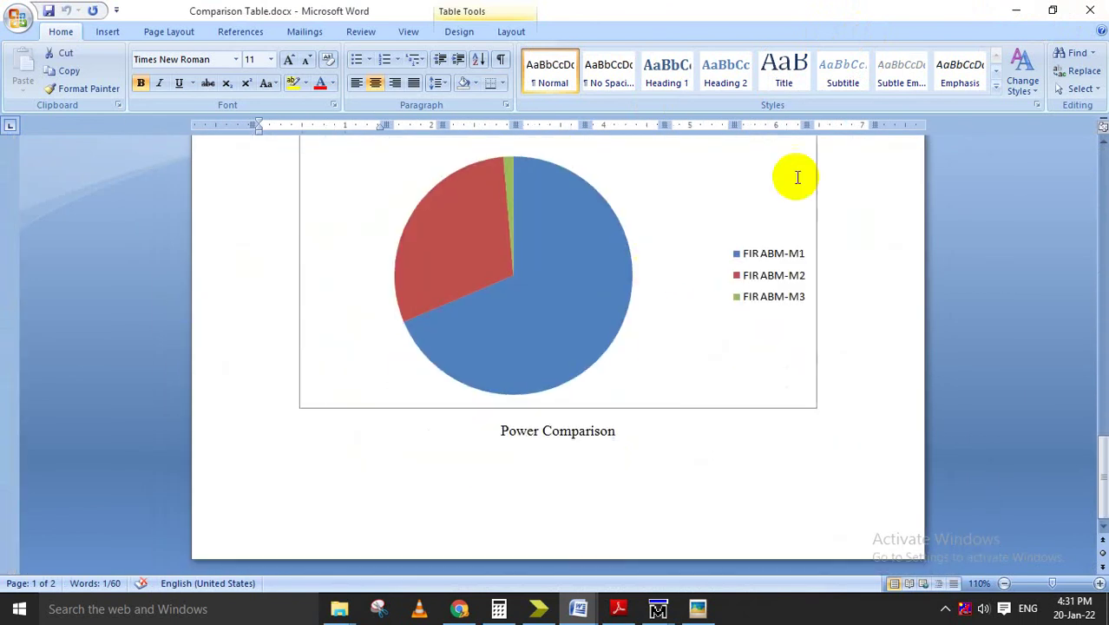
click(1013, 11)
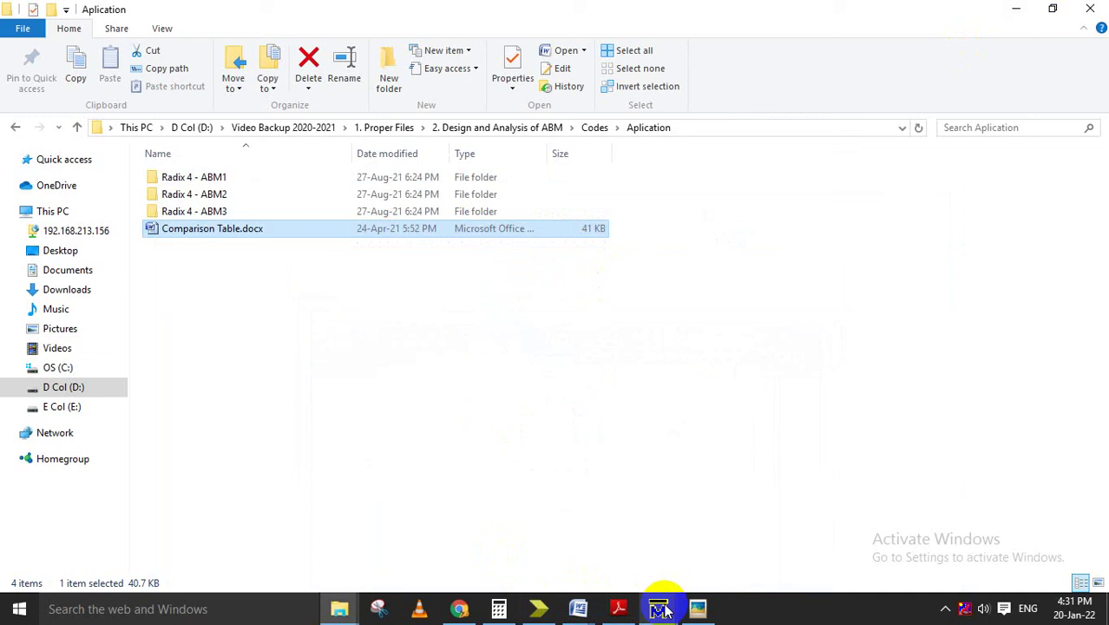
- Show the 'Modification or Enhancement' closing slide in Picasa Photo Viewer from the taskbar
click(698, 608)
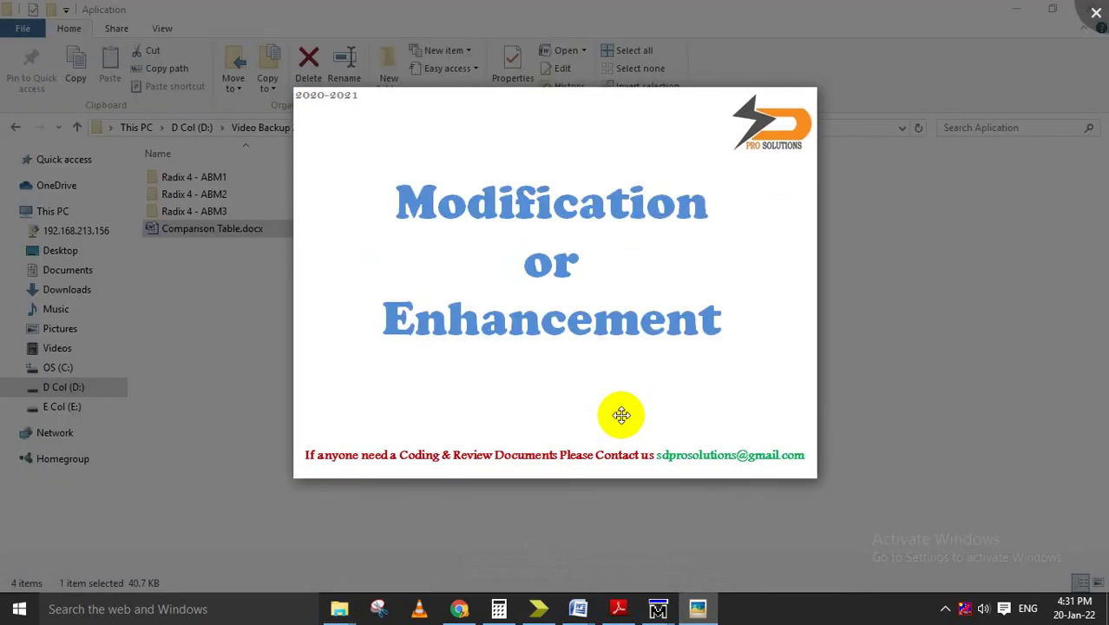